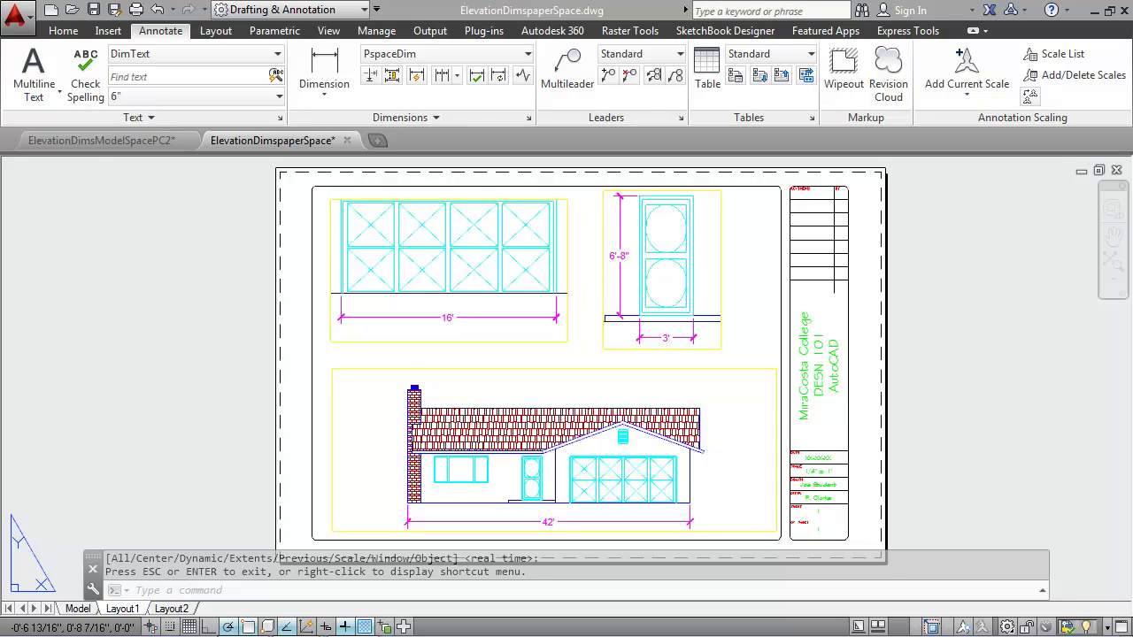
Step: Switch to the ElevationDimsModelSpacePC2 drawing, showing its dimensioned elevation in model space
{"action": "left_click", "coordinate": [98, 139]}
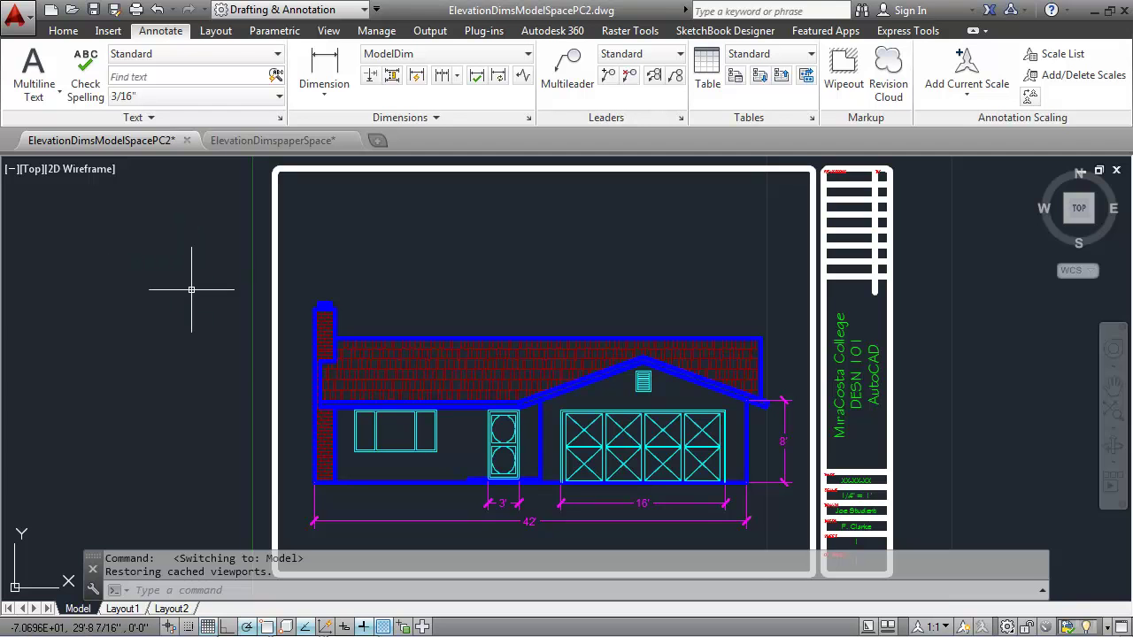
Step: Create a new page setup for Layout1 named B-Size Layout
{"action": "left_click", "coordinate": [133, 611]}
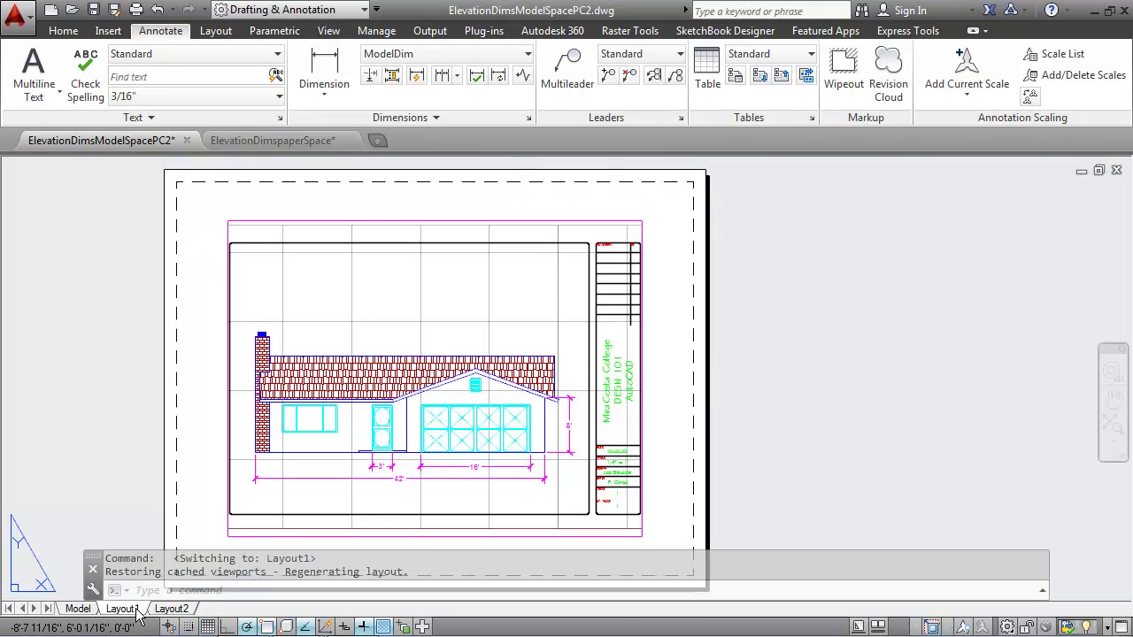
{"action": "right_click", "coordinate": [137, 611]}
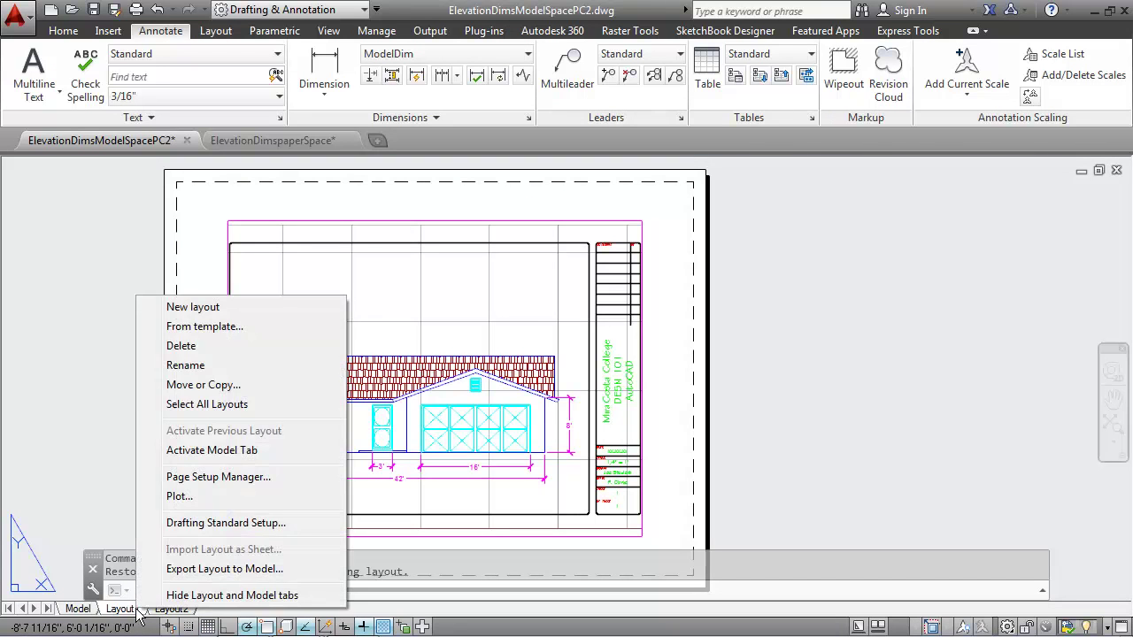
{"action": "left_click", "coordinate": [221, 479]}
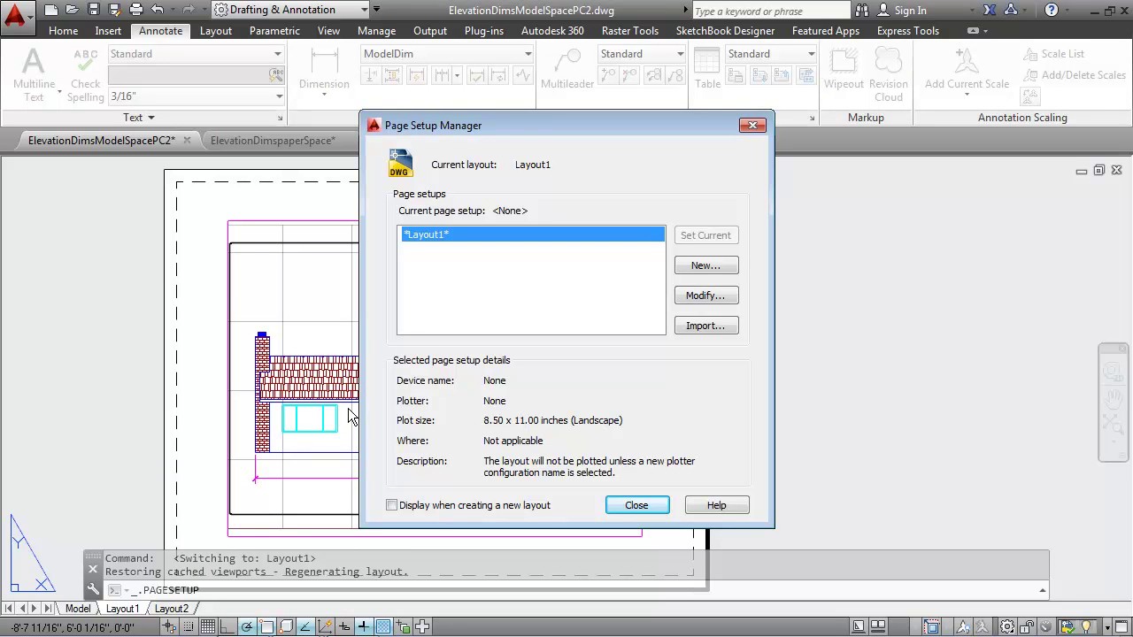
{"action": "left_click", "coordinate": [704, 267]}
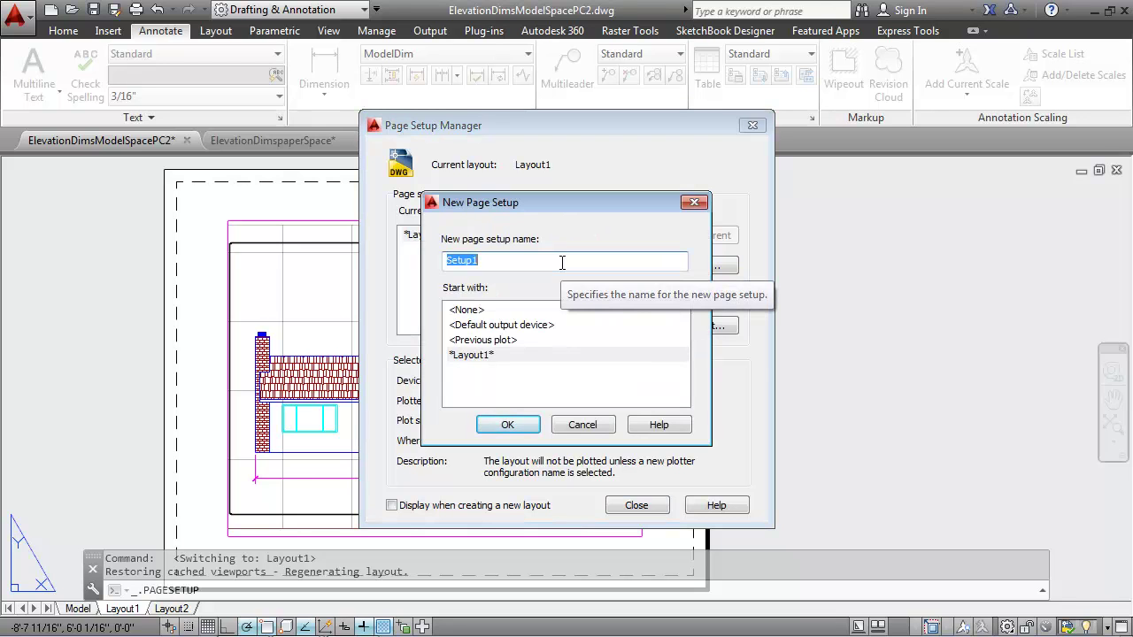
{"action": "type", "text": "B-Size Layou"}
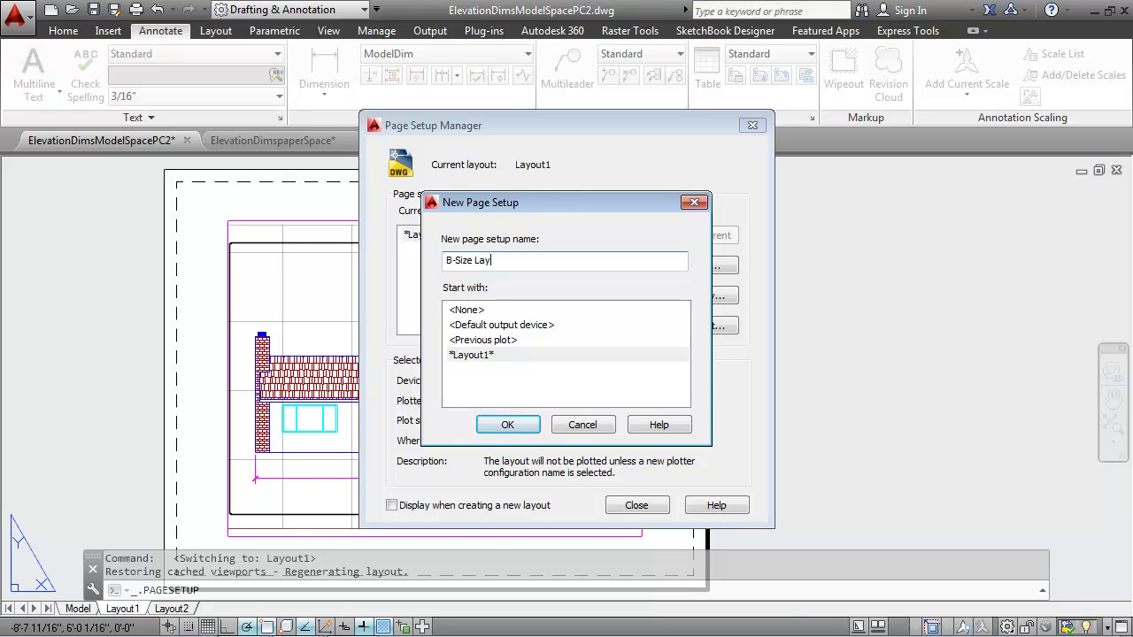
{"action": "left_click", "coordinate": [510, 426]}
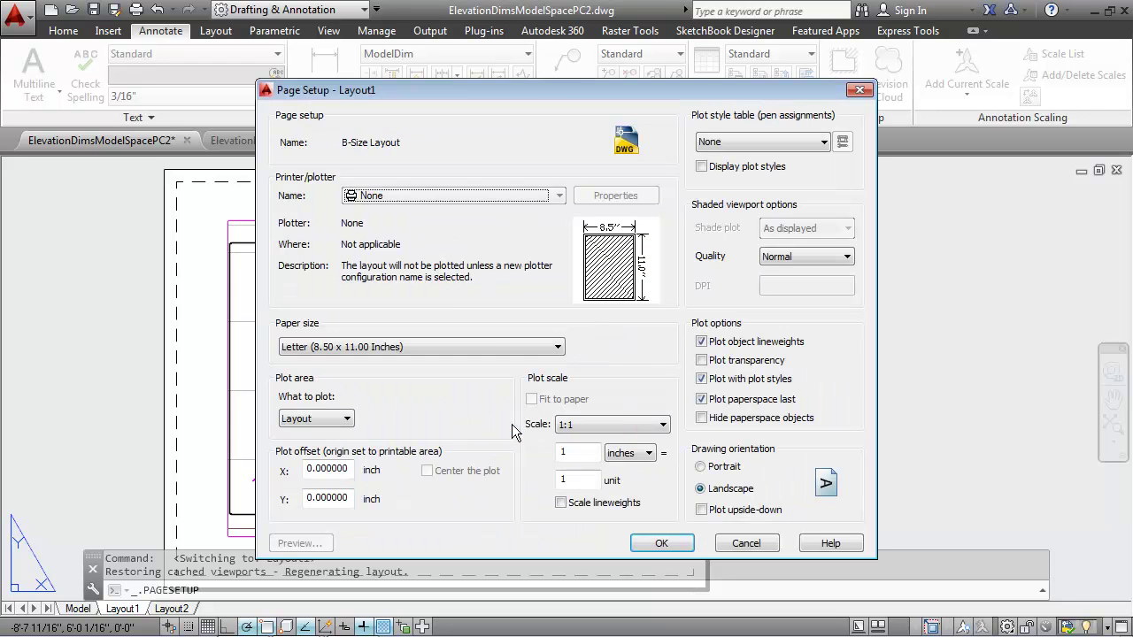
Step: Set B-Size Layout to plot 11 x 17 paper to Adobe PDF and make it current
{"action": "left_click", "coordinate": [390, 197]}
{"action": "left_click", "coordinate": [394, 262]}
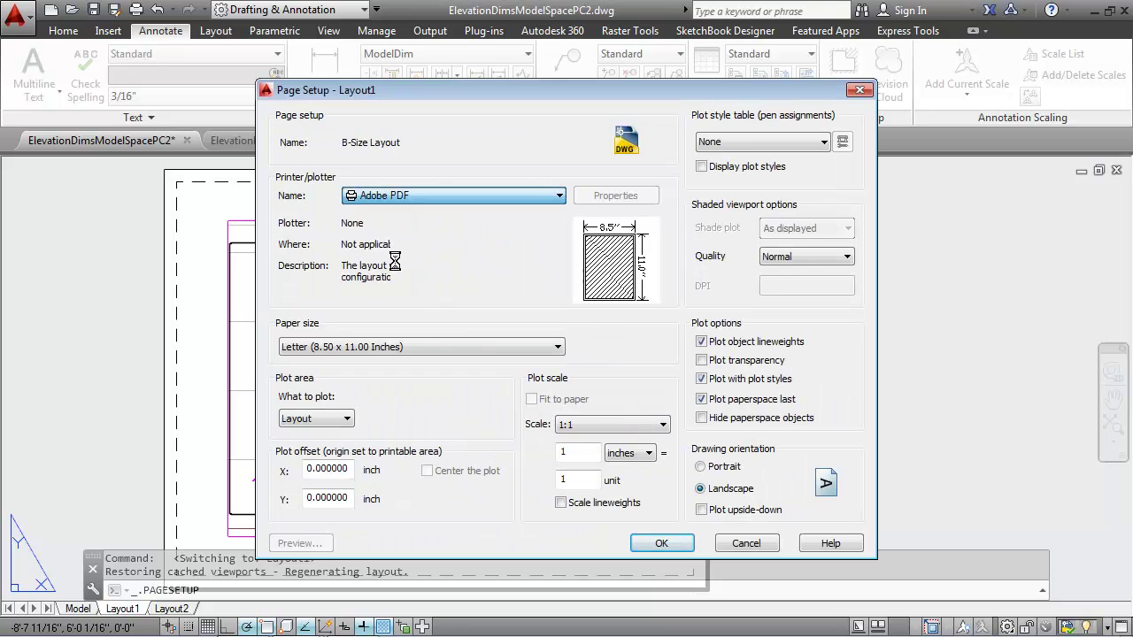
{"action": "left_click", "coordinate": [369, 347]}
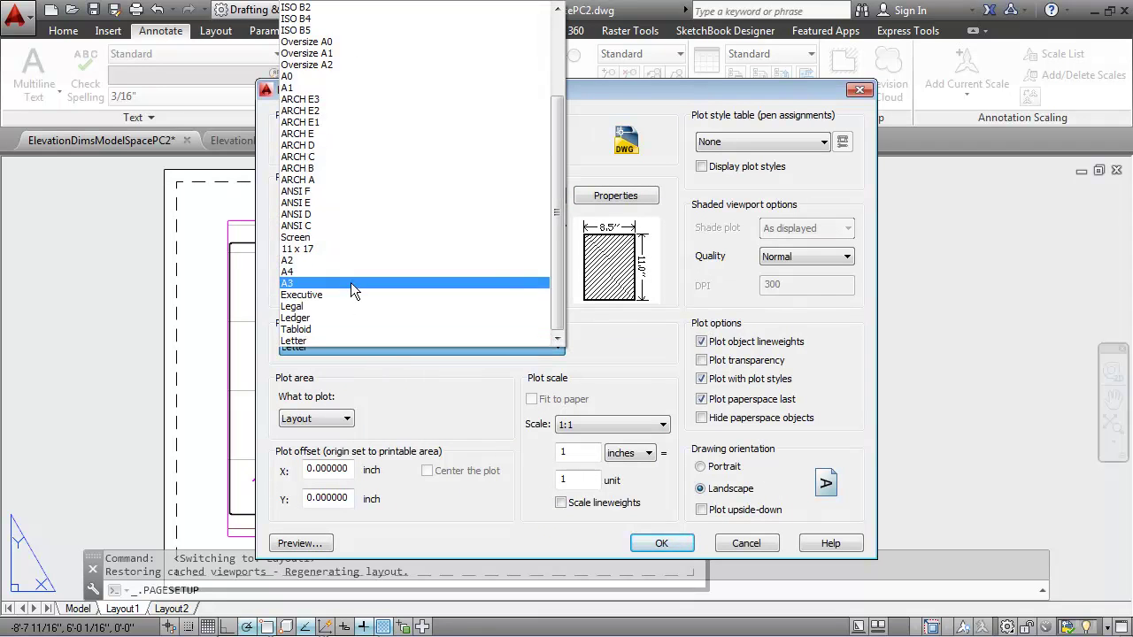
{"action": "left_click", "coordinate": [350, 249]}
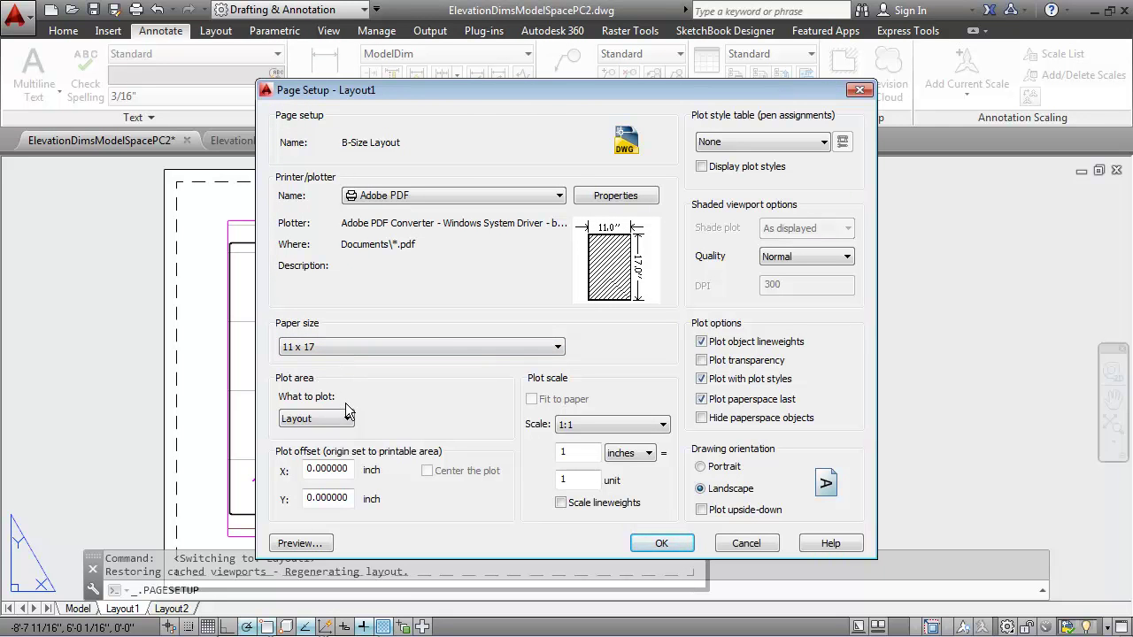
{"action": "left_click", "coordinate": [661, 542]}
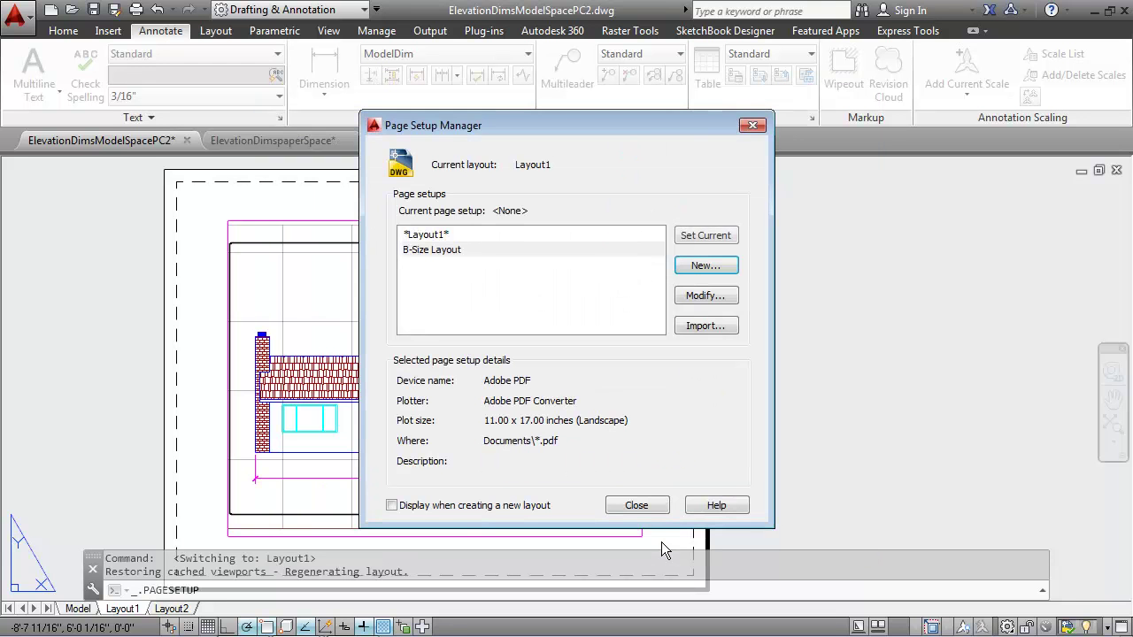
{"action": "left_click", "coordinate": [696, 237]}
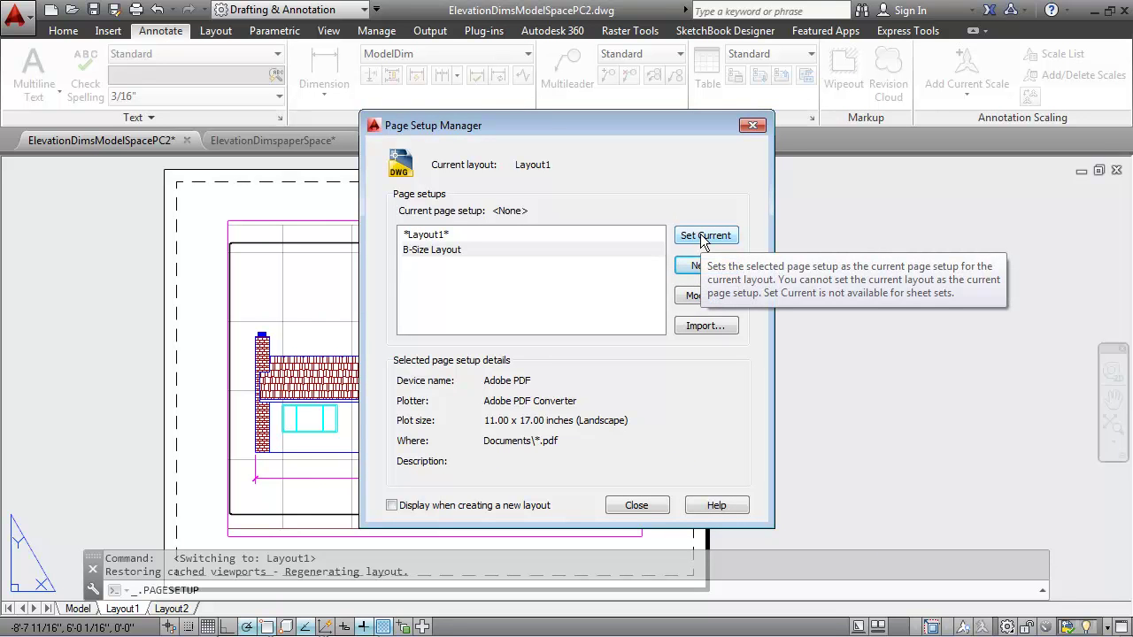
{"action": "left_click", "coordinate": [700, 234]}
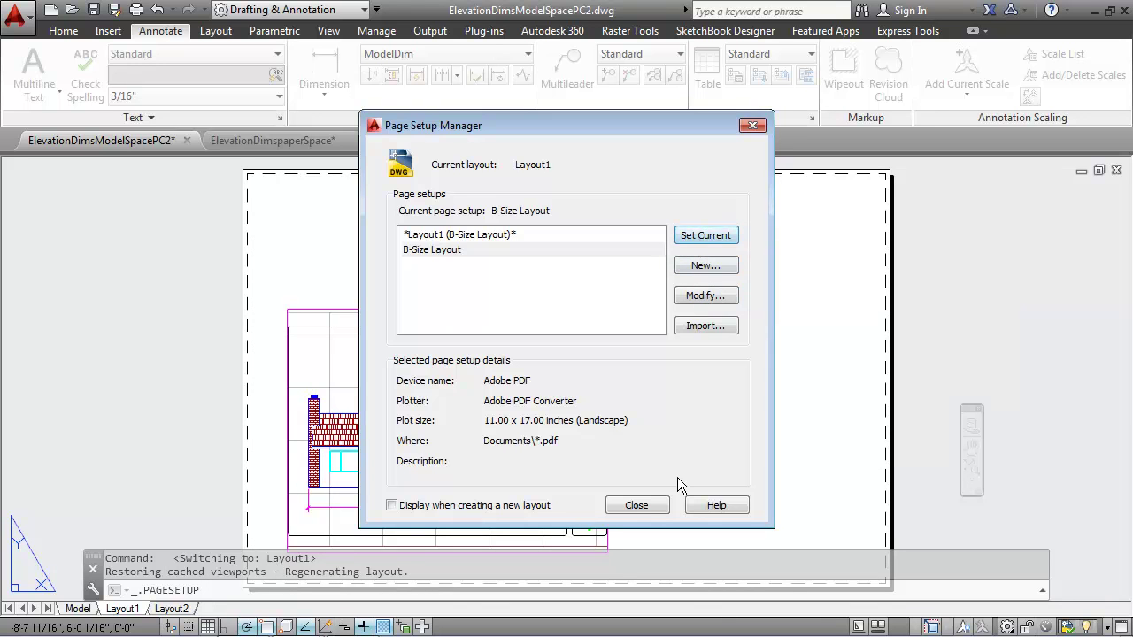
{"action": "left_click", "coordinate": [642, 505]}
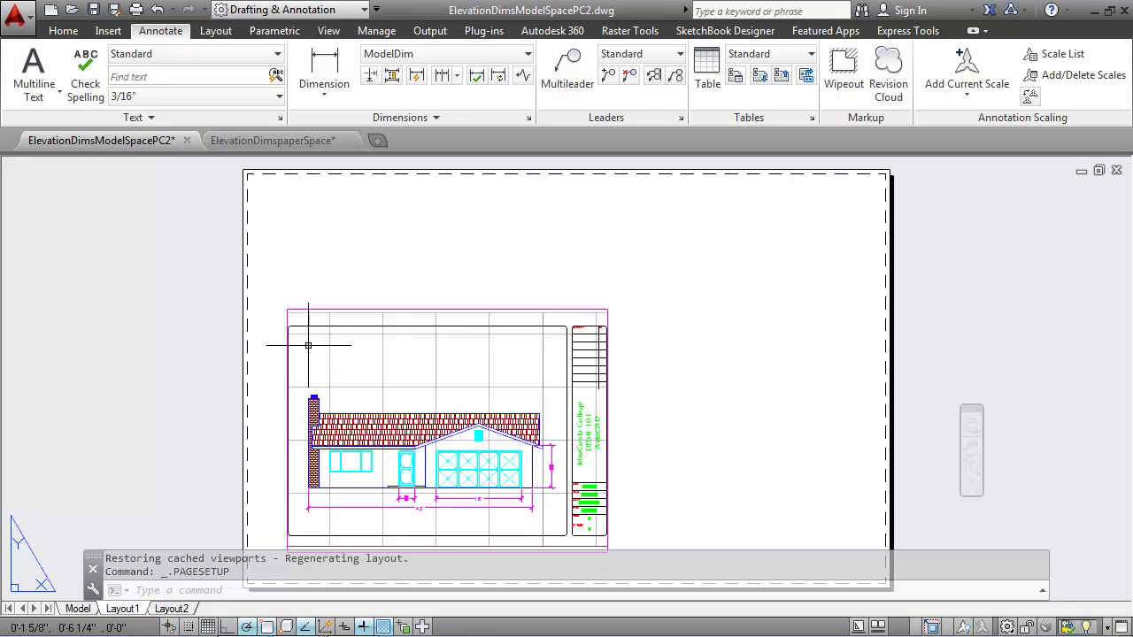
Step: In model space, start SCALE and crossing-select the border and title block
{"action": "left_click", "coordinate": [78, 609]}
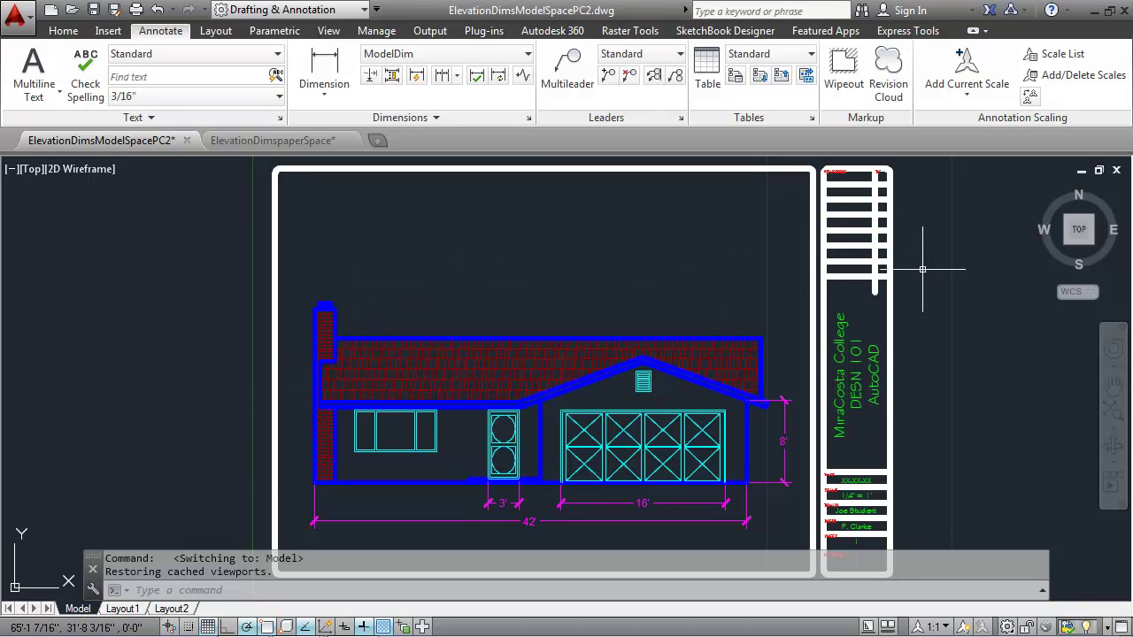
{"action": "scroll", "coordinate": [926, 271], "scroll_direction": "down", "scroll_amount": 4}
{"action": "middle_click_drag", "start_coordinate": [931, 265], "coordinate": [721, 267]}
{"action": "left_click", "coordinate": [63, 32]}
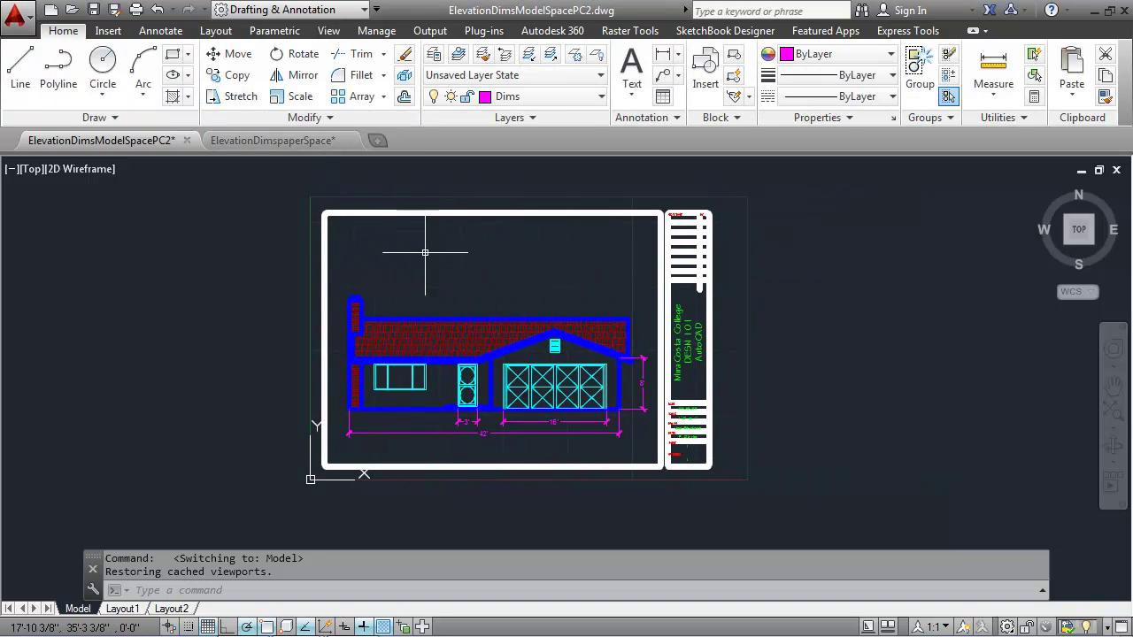
{"action": "type", "text": "scale"}
{"action": "key", "text": "Return"}
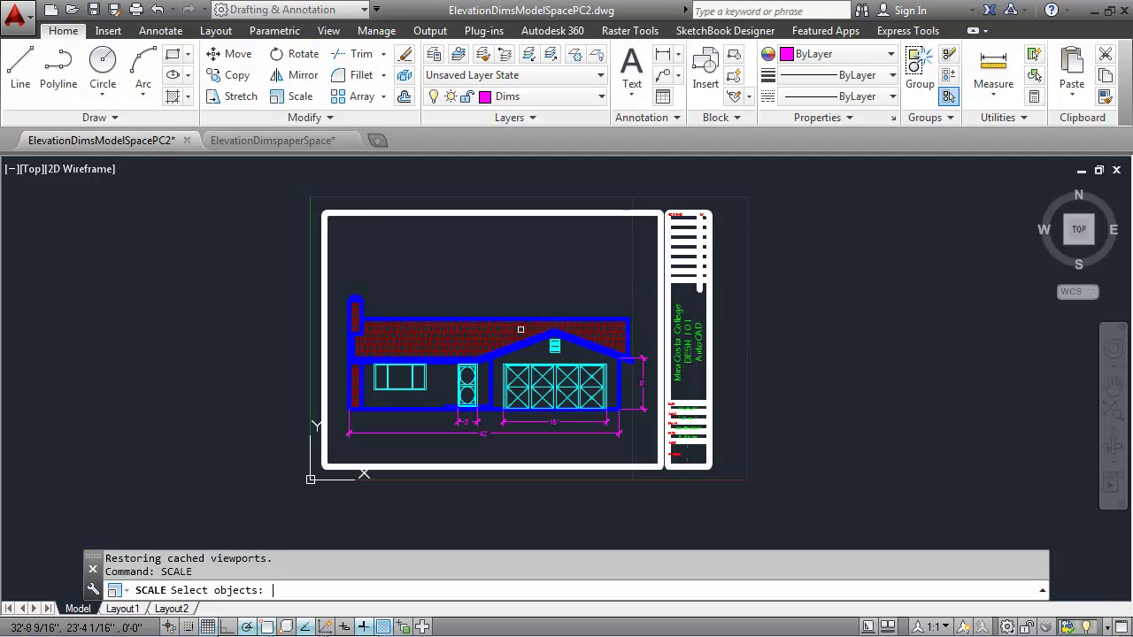
{"action": "left_click", "coordinate": [735, 191]}
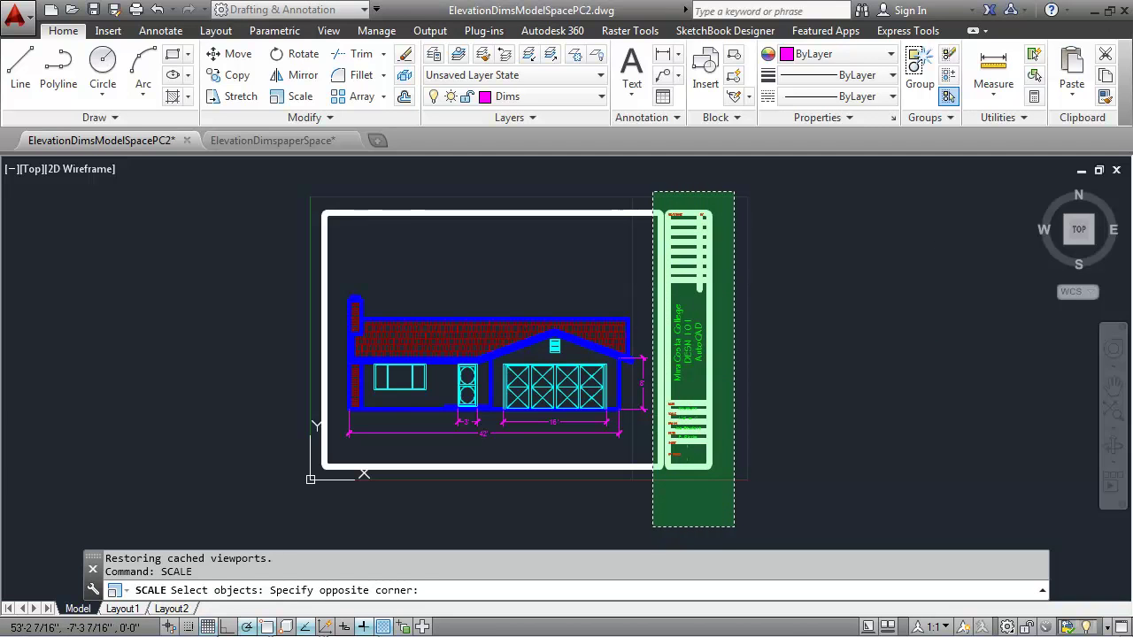
{"action": "left_click", "coordinate": [653, 526]}
{"action": "left_click", "coordinate": [337, 186]}
{"action": "left_click", "coordinate": [300, 442]}
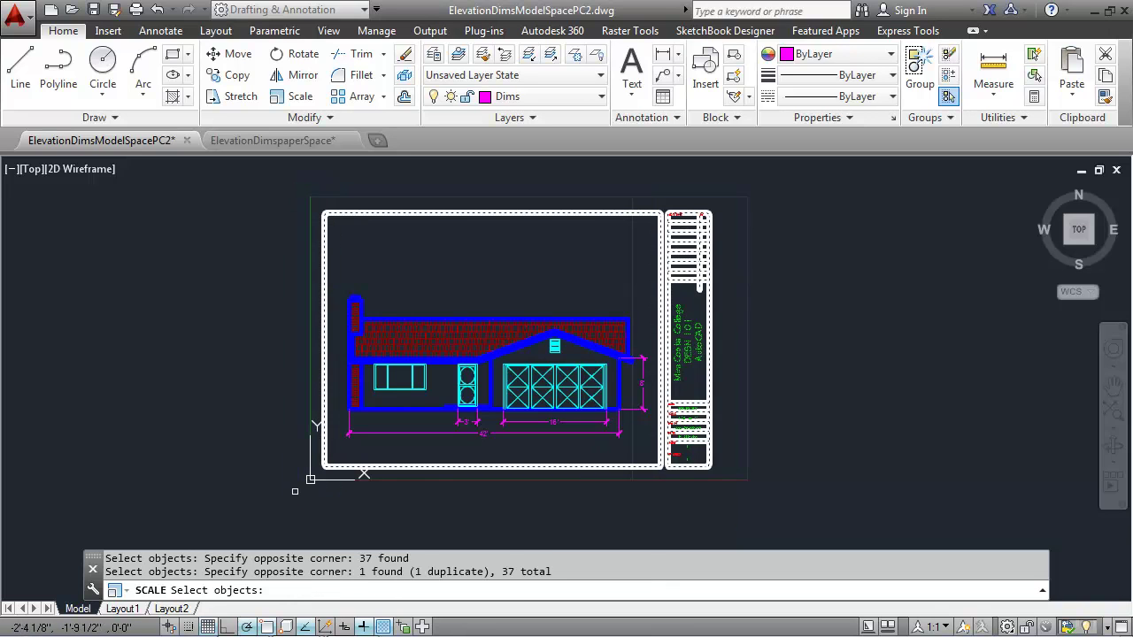
Step: Scale the selection by 1/48 about the border's lower-left corner
{"action": "key", "text": "Return"}
{"action": "left_click", "coordinate": [314, 467]}
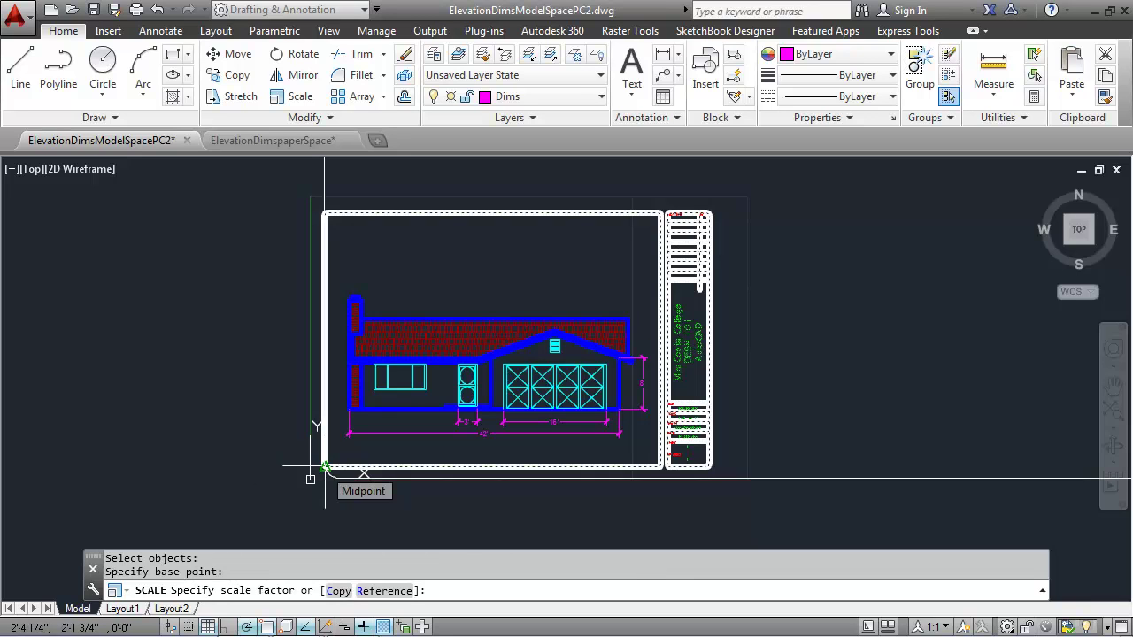
{"action": "type", "text": "1/48"}
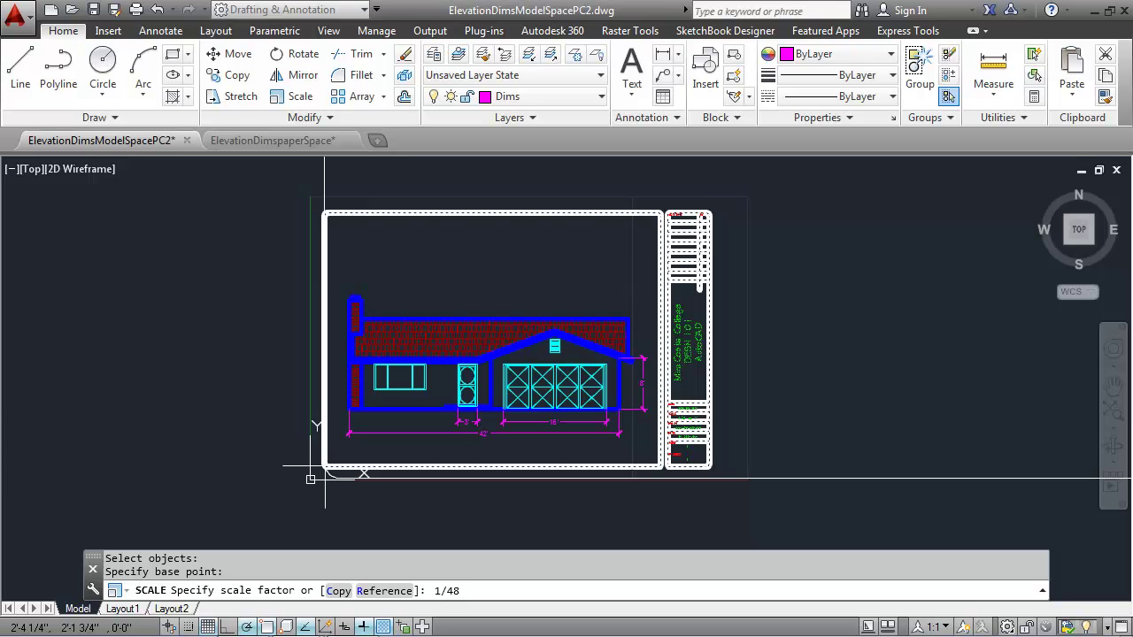
{"action": "key", "text": "Return"}
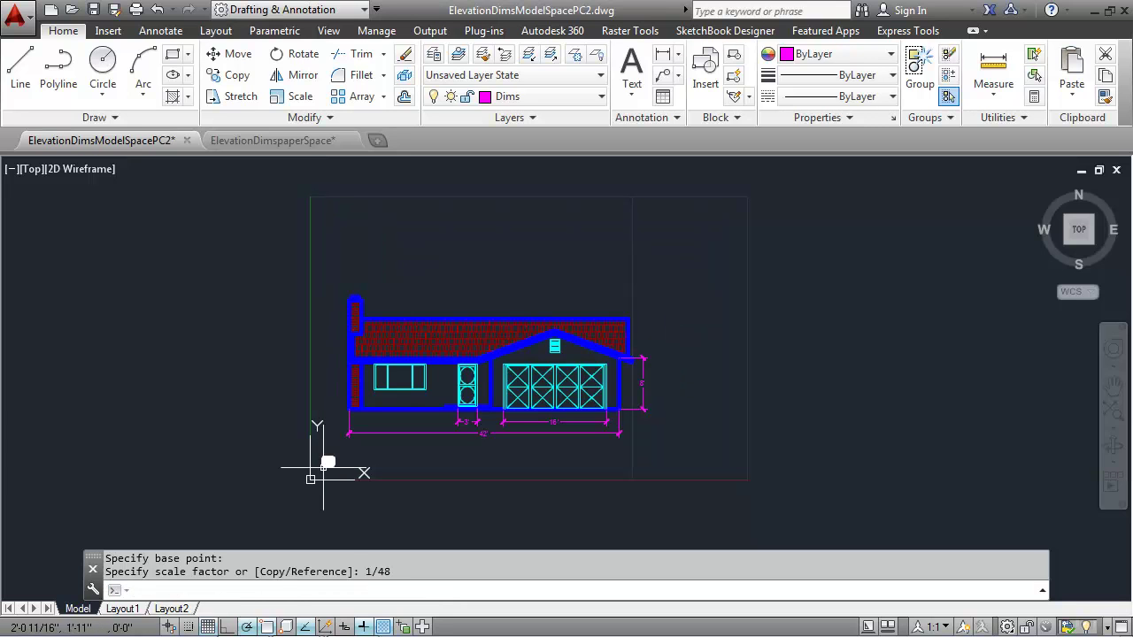
{"action": "scroll", "coordinate": [323, 467], "scroll_direction": "up", "scroll_amount": 5}
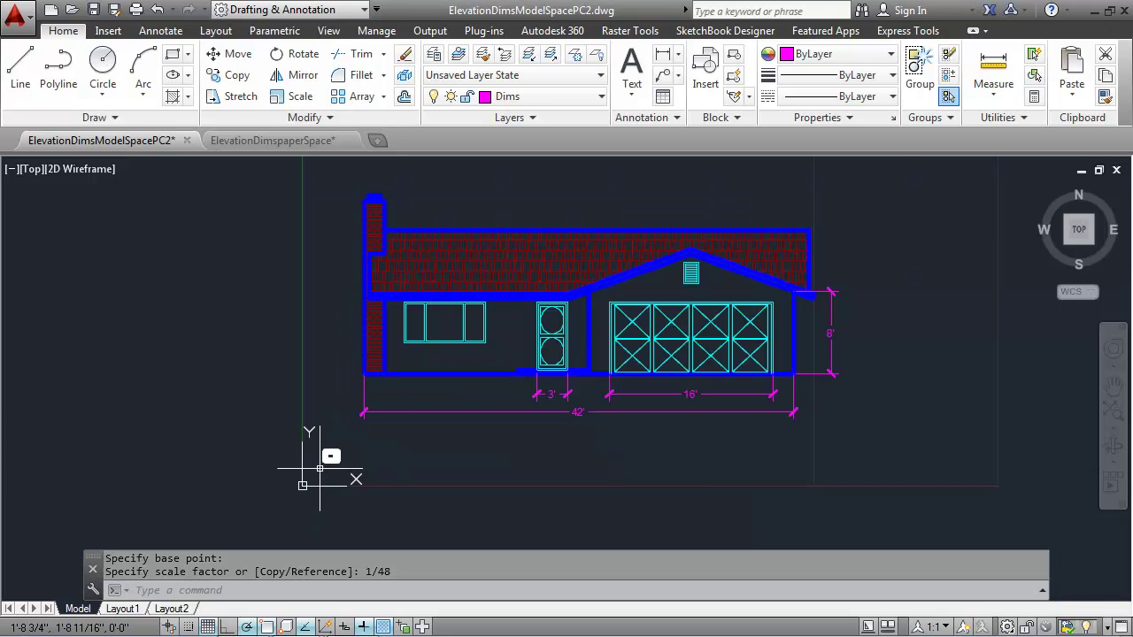
{"action": "scroll", "coordinate": [326, 460], "scroll_direction": "down", "scroll_amount": 8}
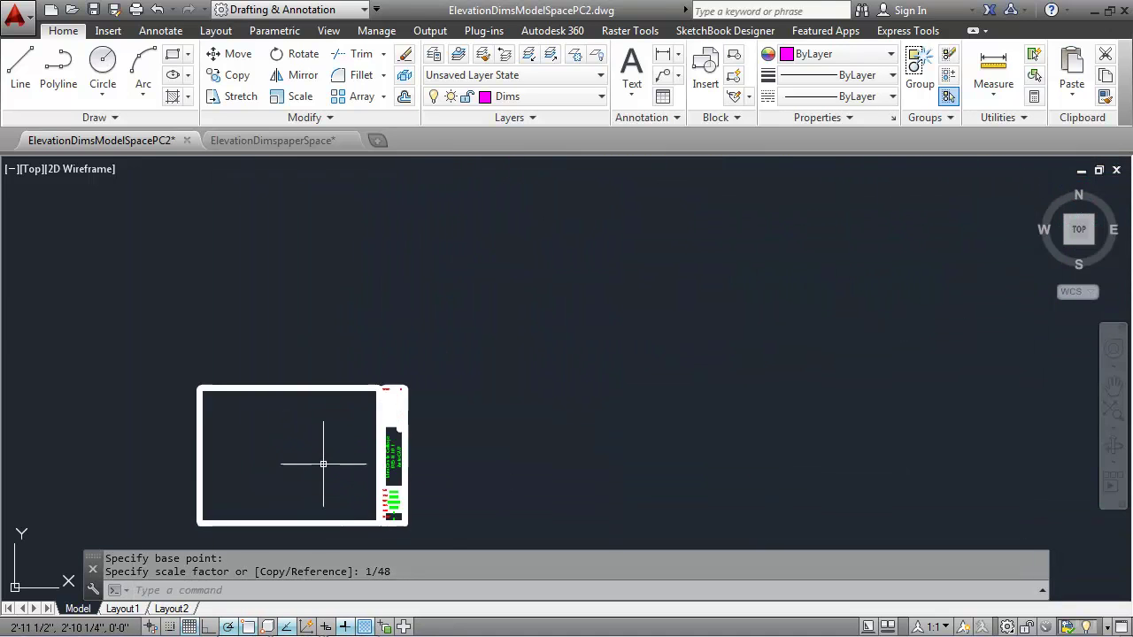
{"action": "scroll", "coordinate": [323, 469], "scroll_direction": "up", "scroll_amount": 2}
Step: Select the 1/48-scaled border and title block and cut them to the clipboard
{"action": "middle_click_drag", "start_coordinate": [322, 467], "coordinate": [458, 361]}
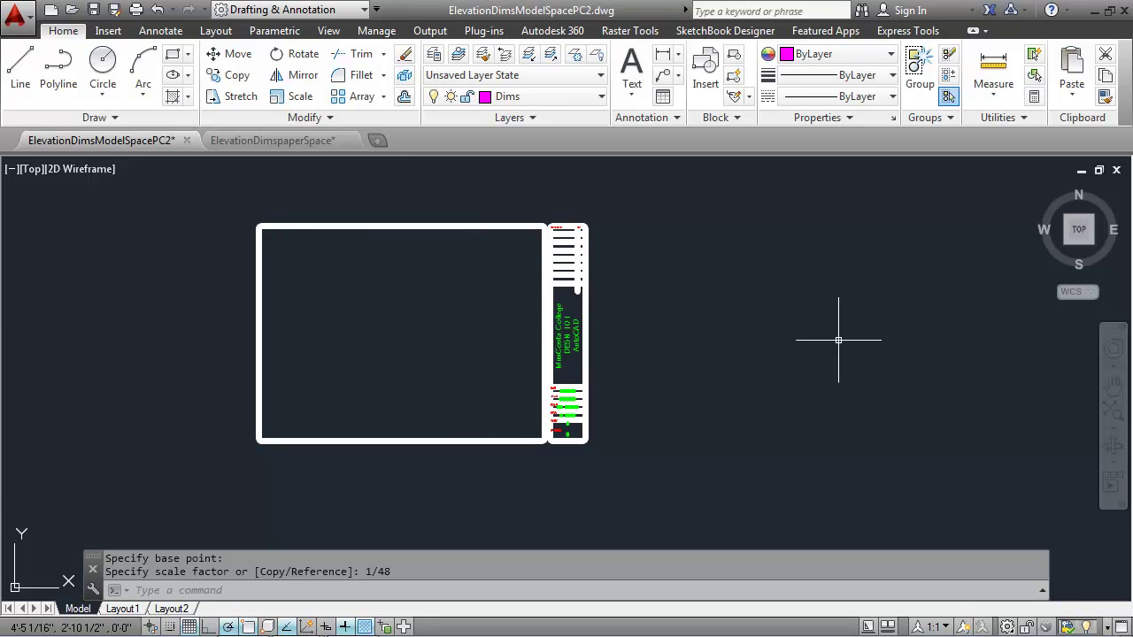
{"action": "left_click", "coordinate": [671, 184]}
{"action": "left_click", "coordinate": [169, 496]}
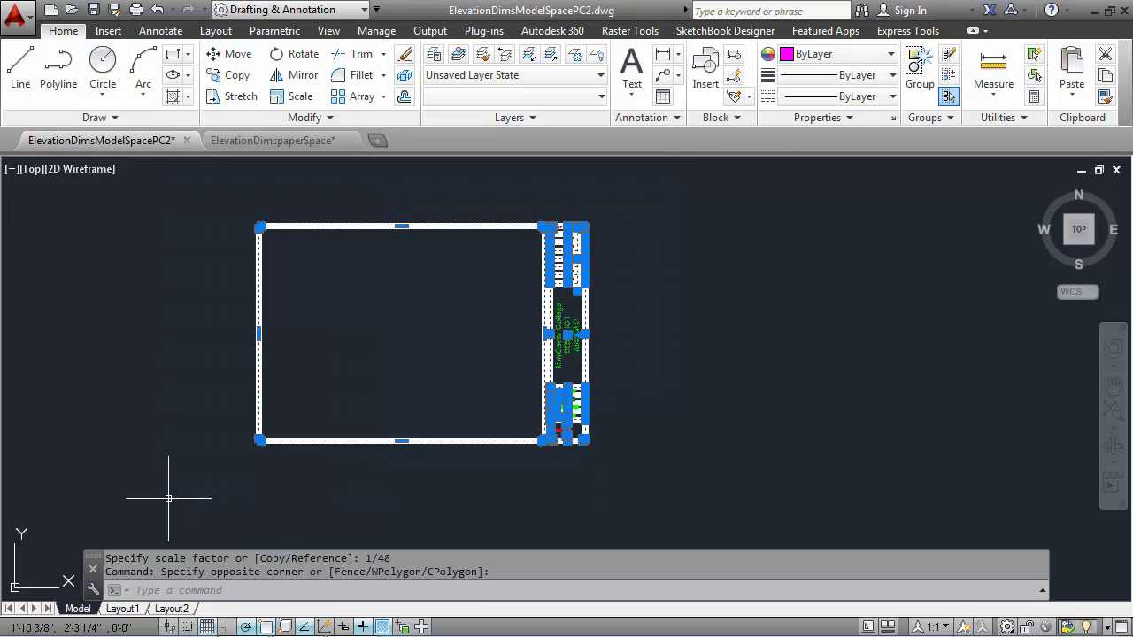
{"action": "right_click", "coordinate": [184, 475]}
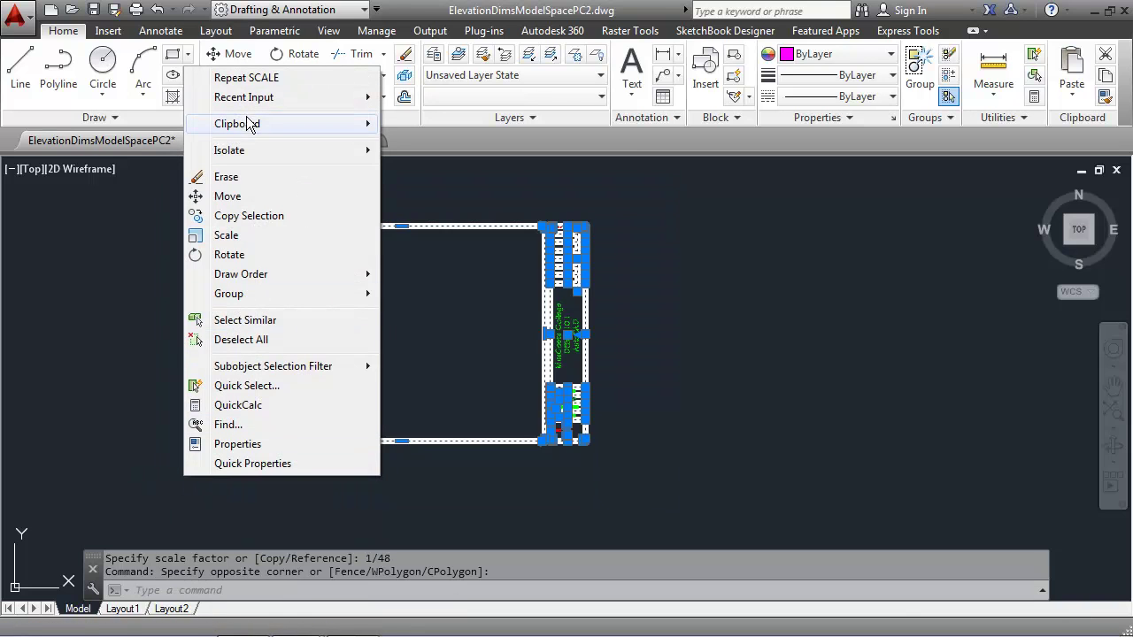
{"action": "mouse_move", "coordinate": [250, 128]}
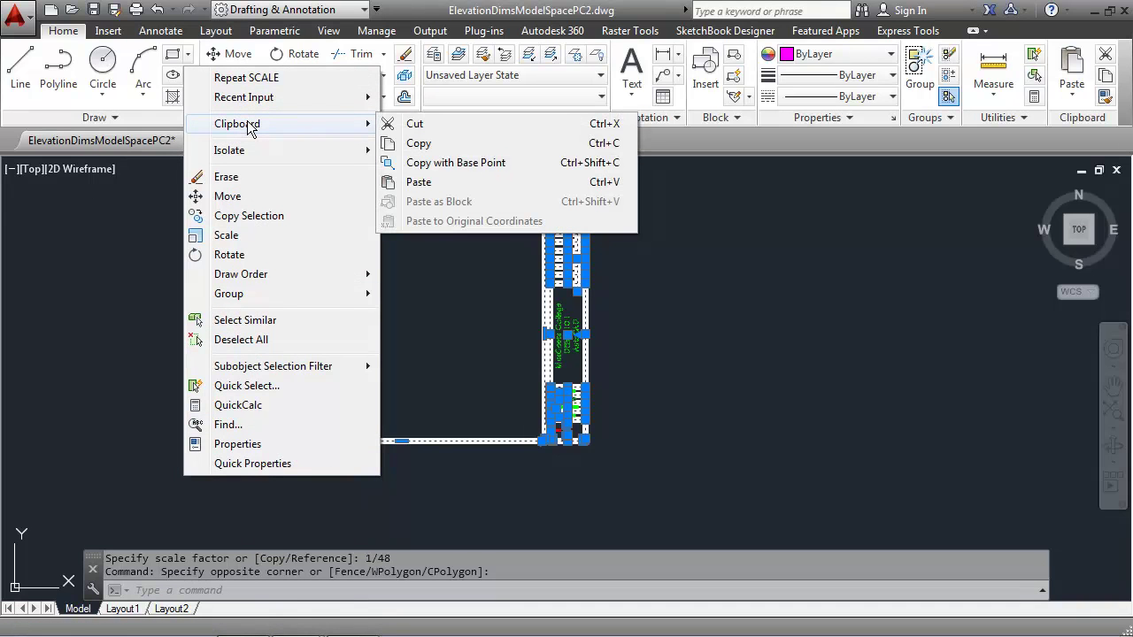
{"action": "left_click", "coordinate": [443, 124]}
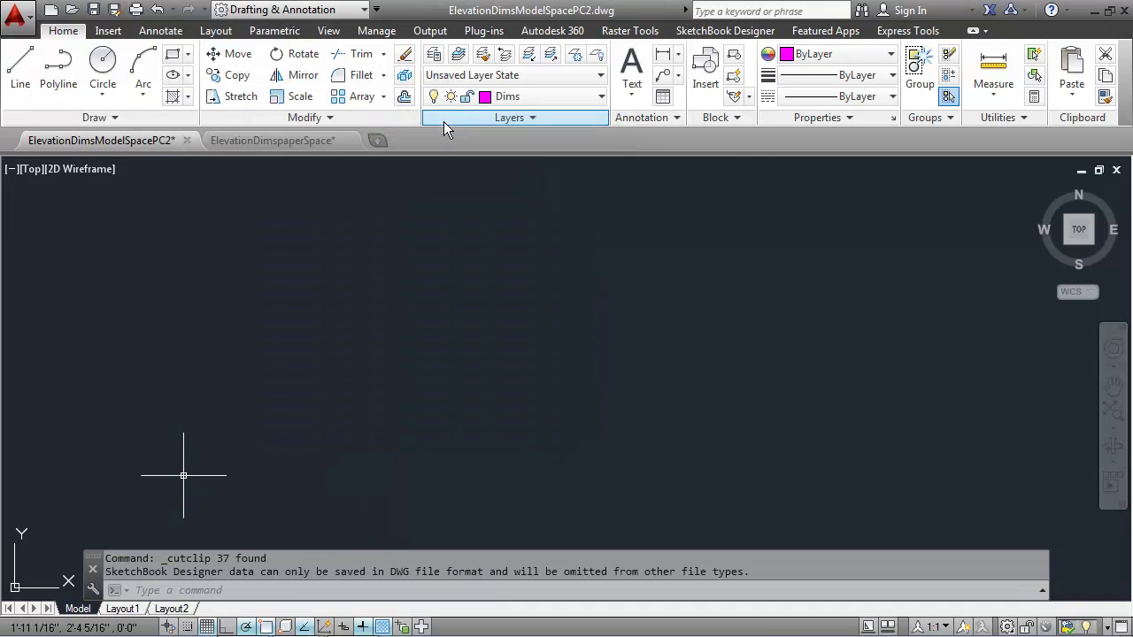
Step: Paste the title block into Layout1, placing it at the sheet border's corner
{"action": "left_click", "coordinate": [122, 609]}
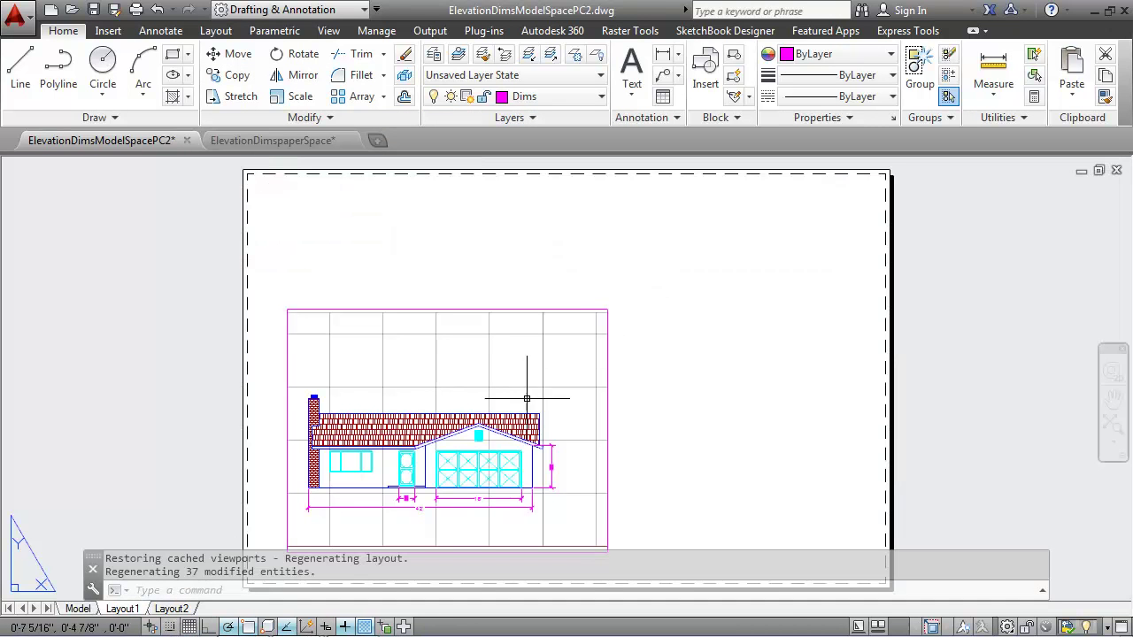
{"action": "right_click", "coordinate": [525, 260]}
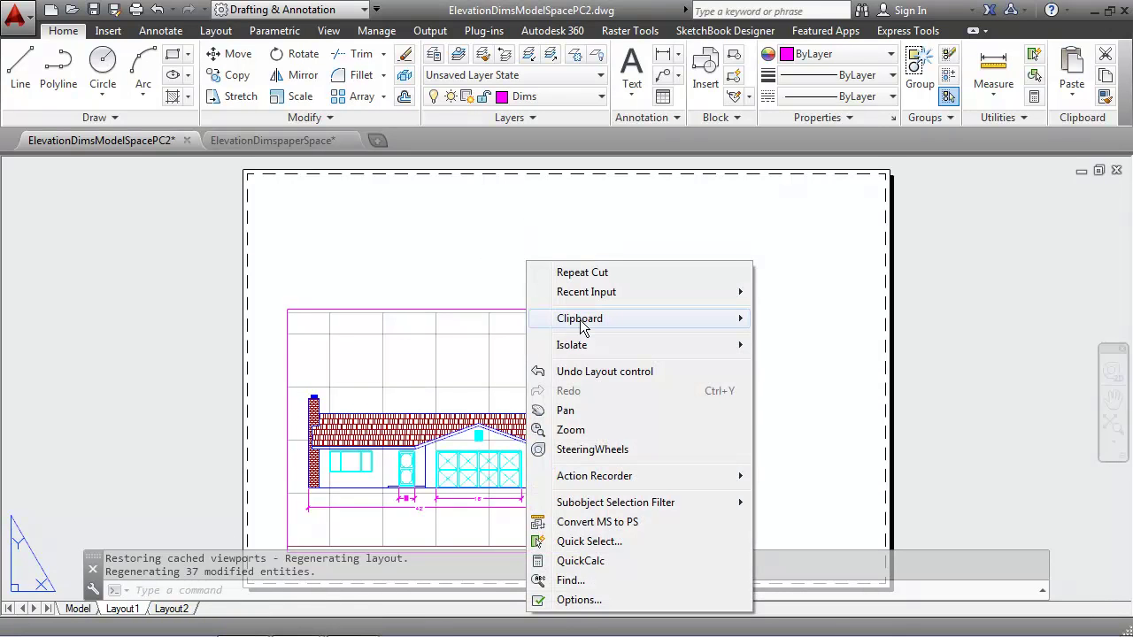
{"action": "mouse_move", "coordinate": [708, 318]}
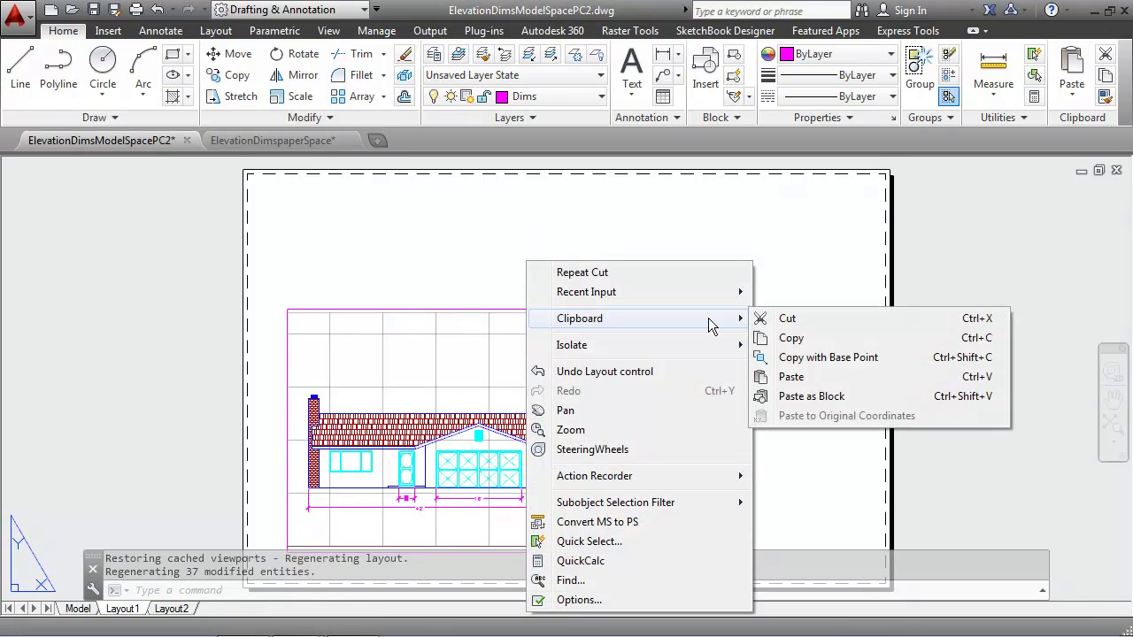
{"action": "left_click", "coordinate": [796, 378]}
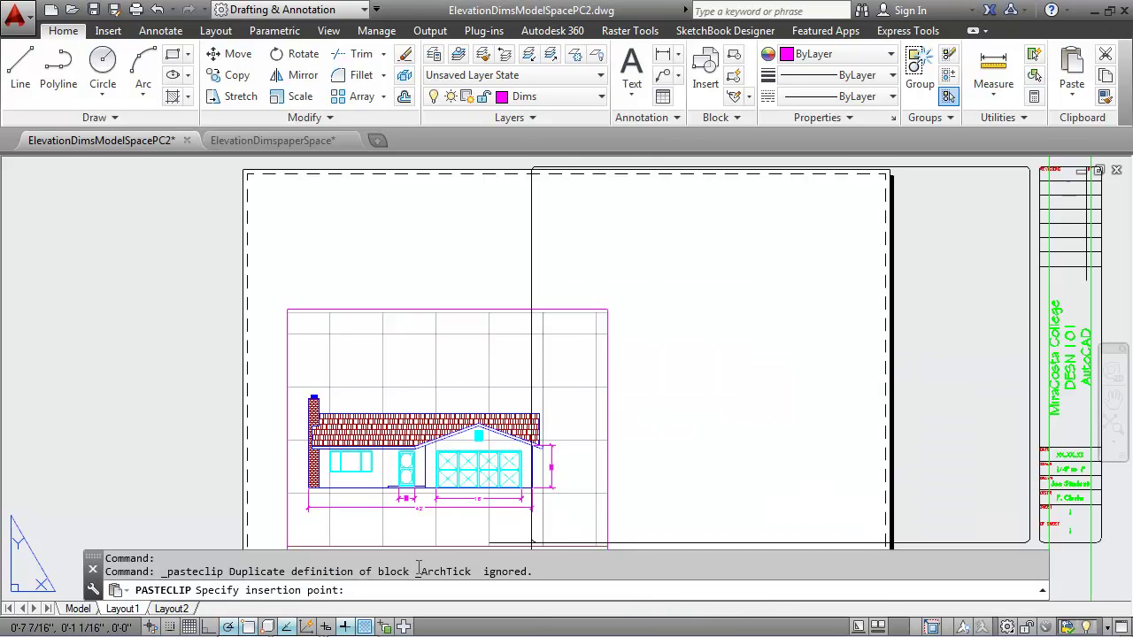
{"action": "middle_click_drag", "start_coordinate": [312, 524], "coordinate": [414, 476]}
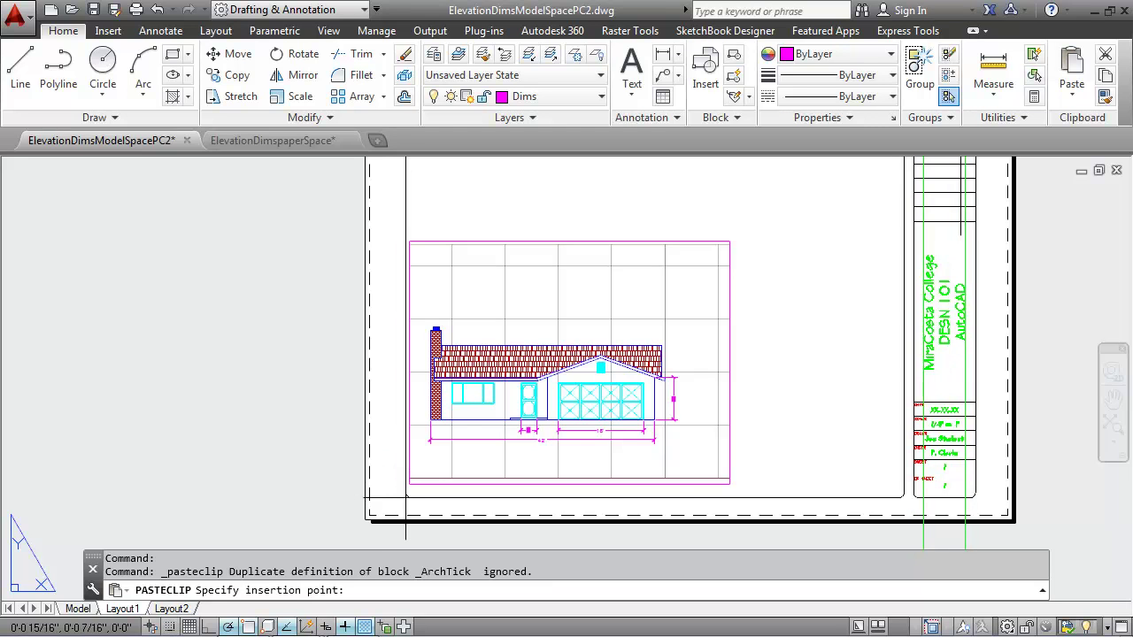
{"action": "scroll", "coordinate": [406, 498], "scroll_direction": "down", "scroll_amount": 2}
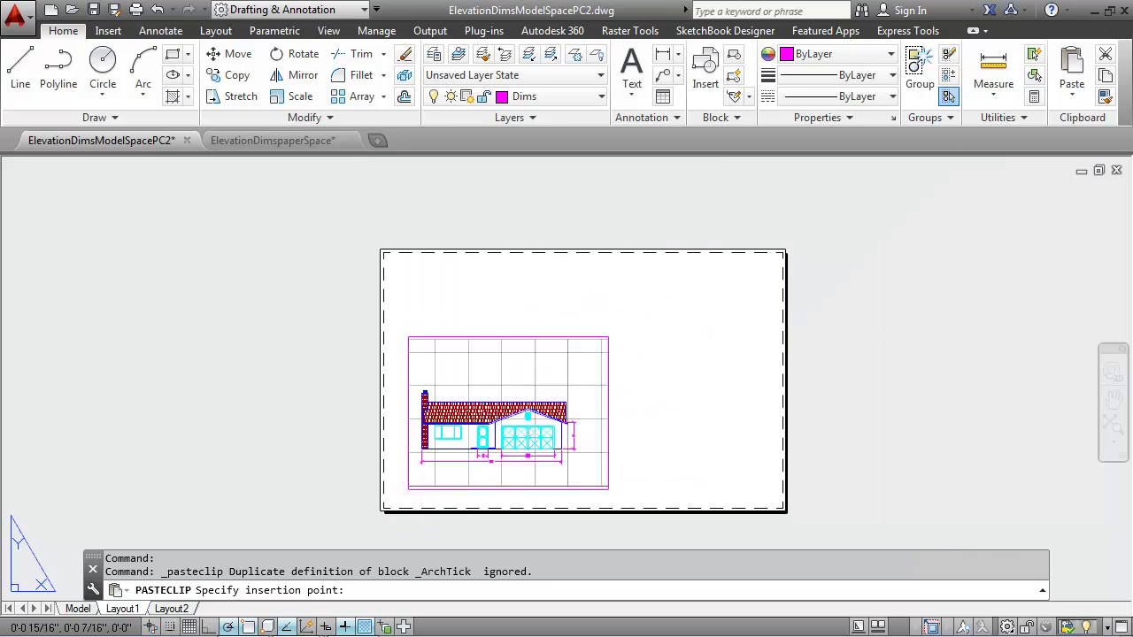
{"action": "left_click", "coordinate": [405, 497]}
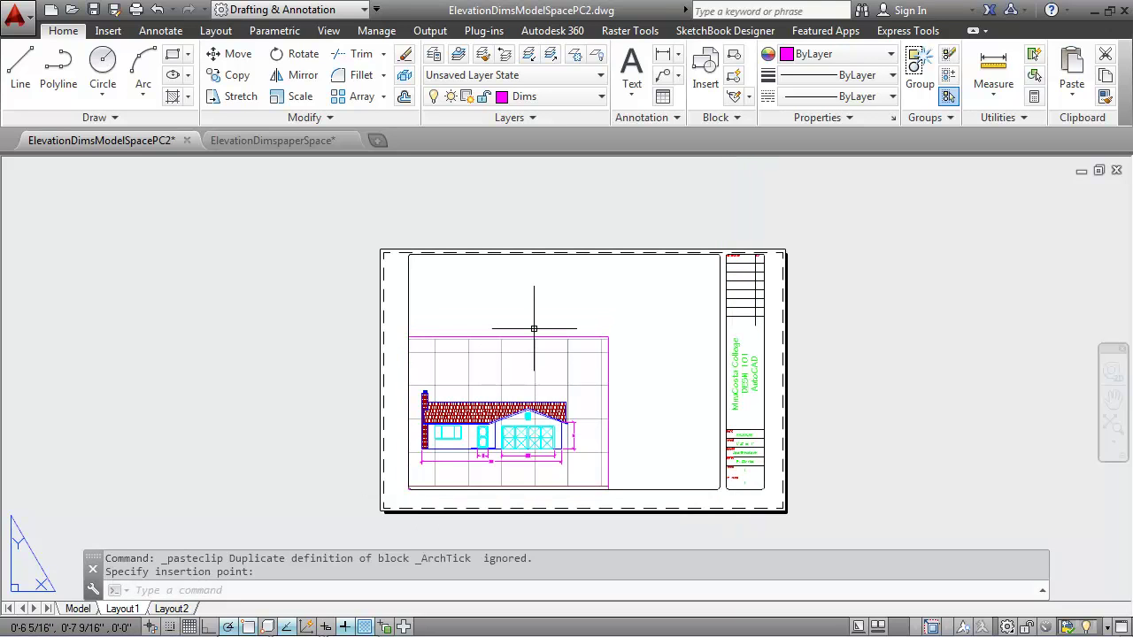
{"action": "scroll", "coordinate": [508, 364], "scroll_direction": "down", "scroll_amount": 1}
{"action": "scroll", "coordinate": [508, 364], "scroll_direction": "up", "scroll_amount": 1}
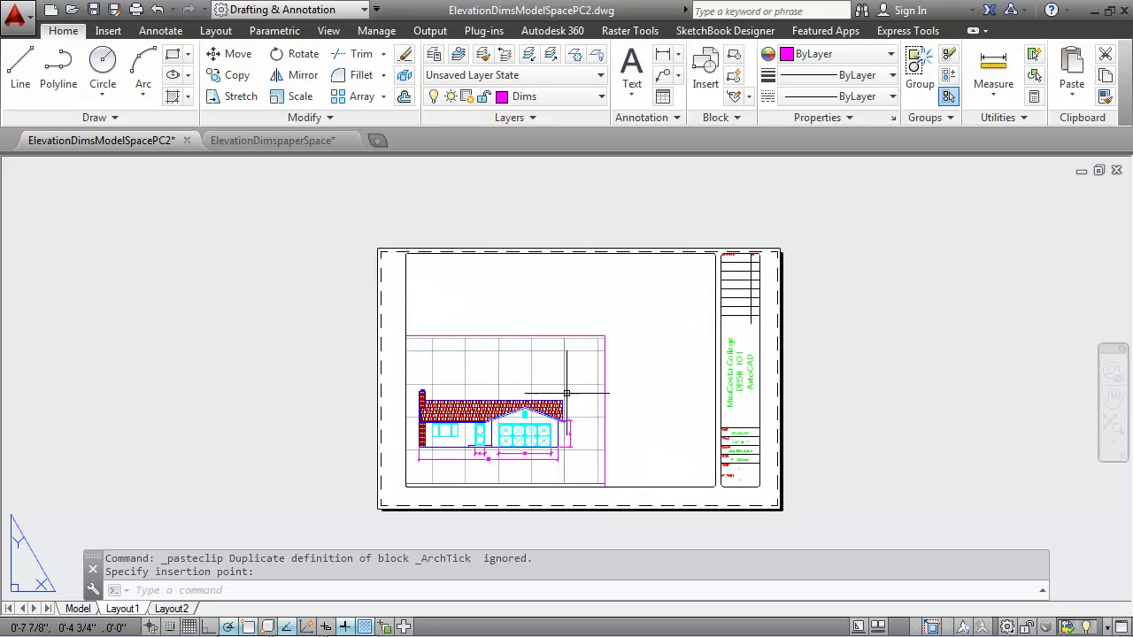
{"action": "middle_click_drag", "start_coordinate": [567, 394], "coordinate": [530, 341]}
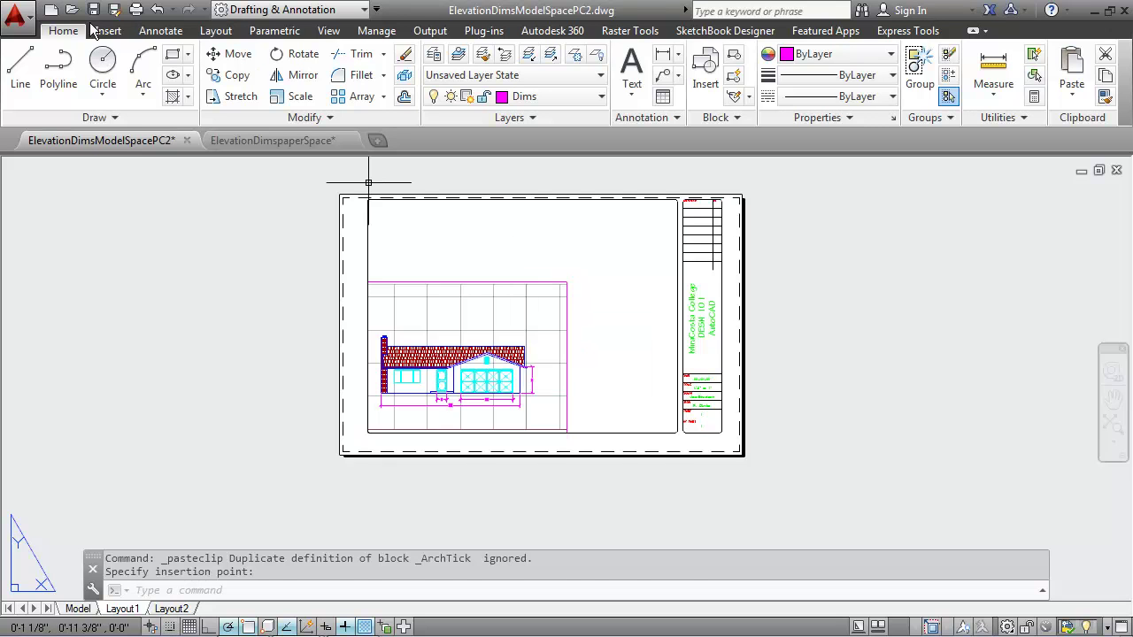
Step: Undo the earlier title block paste and view changes, then check model space
{"action": "left_click", "coordinate": [156, 11]}
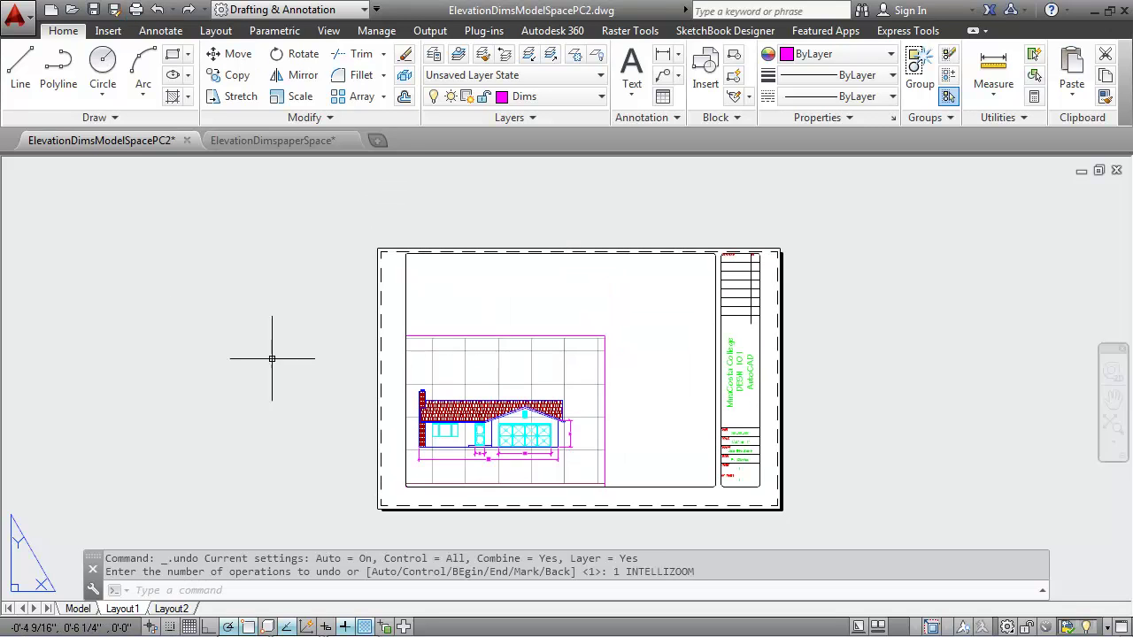
{"action": "left_click", "coordinate": [157, 11]}
{"action": "left_click", "coordinate": [158, 10]}
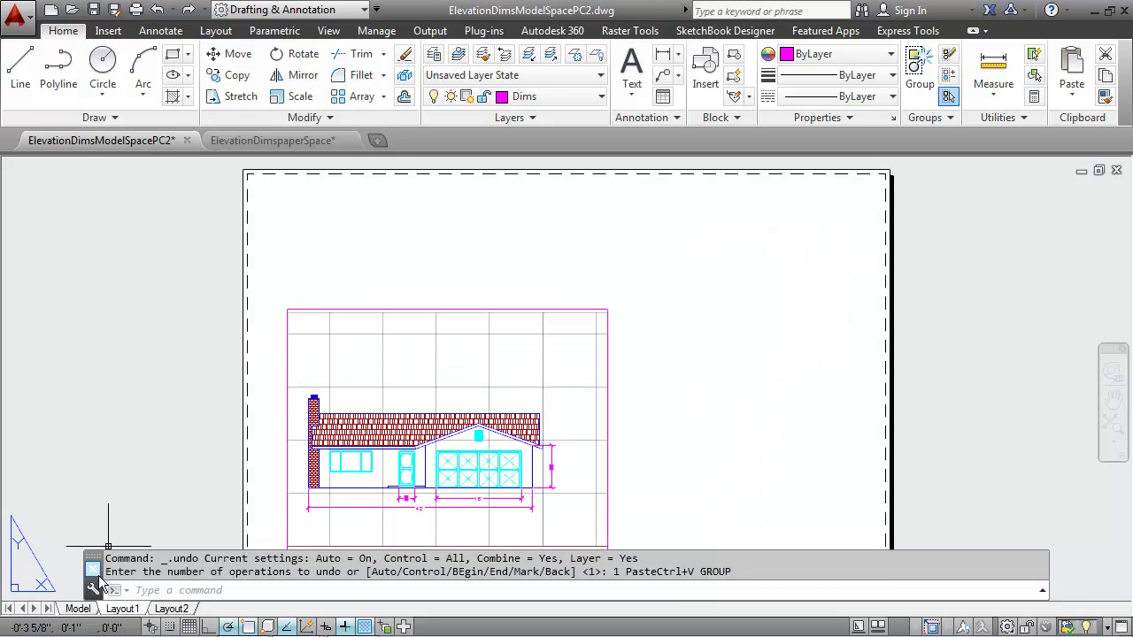
{"action": "left_click", "coordinate": [78, 609]}
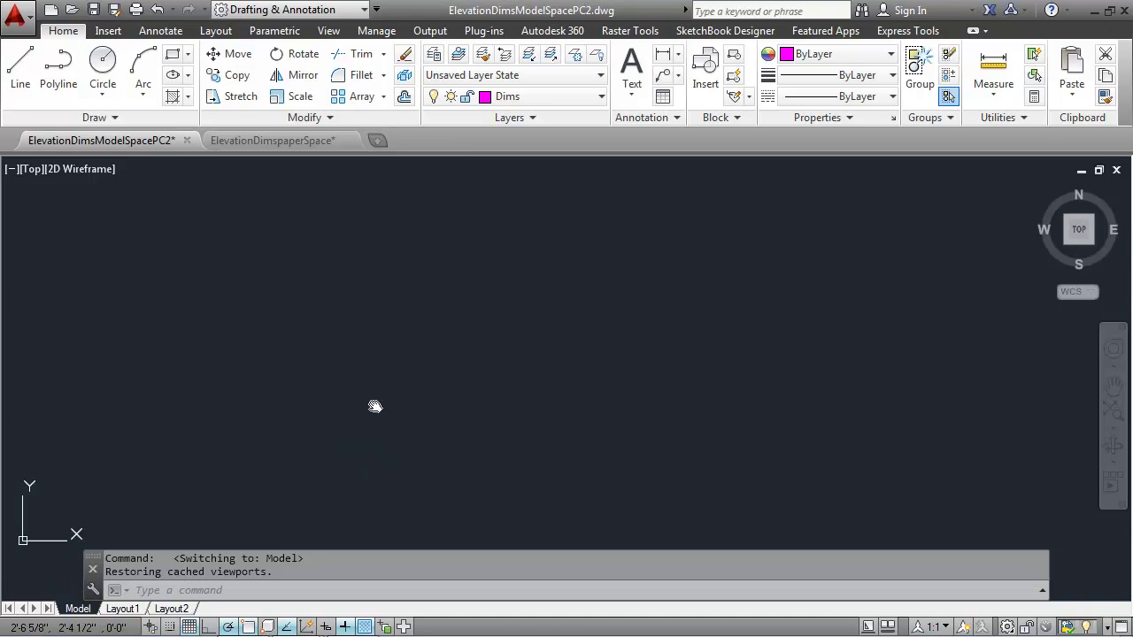
{"action": "left_click", "coordinate": [403, 377]}
{"action": "left_click", "coordinate": [186, 524]}
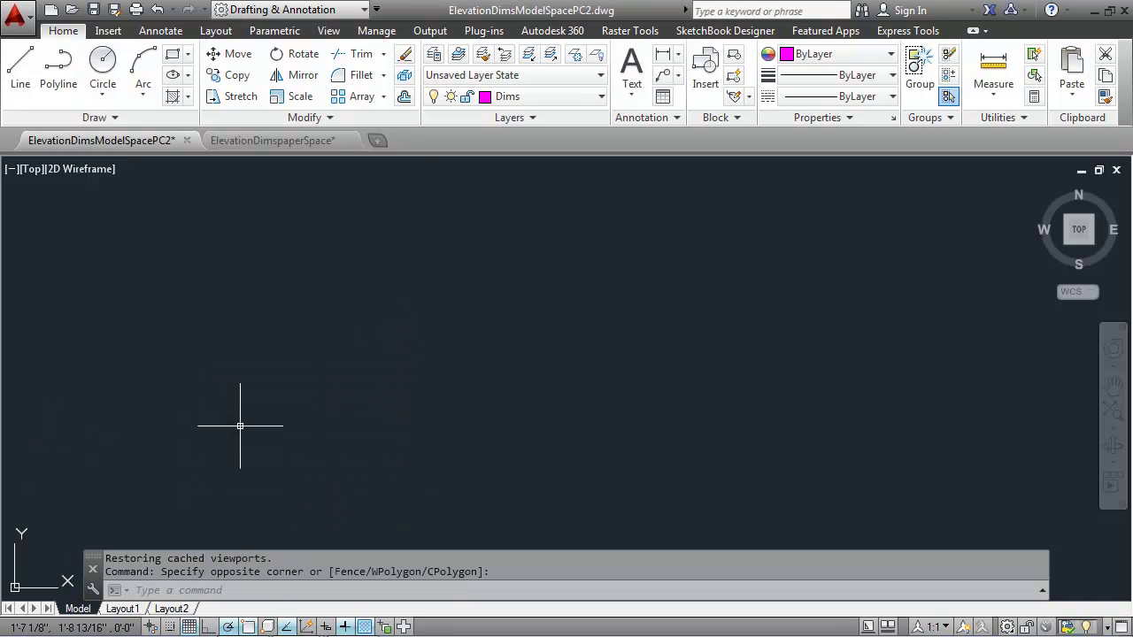
Step: Paste the title block into Layout1 again with Osnap off and place it on the sheet
{"action": "left_click", "coordinate": [122, 609]}
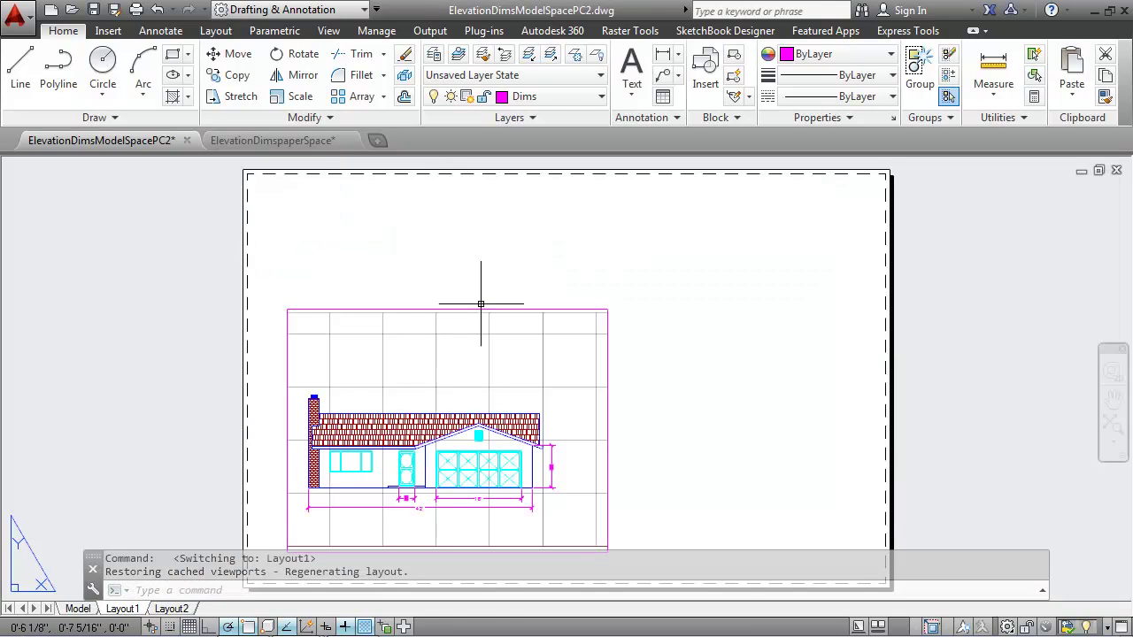
{"action": "right_click", "coordinate": [485, 266]}
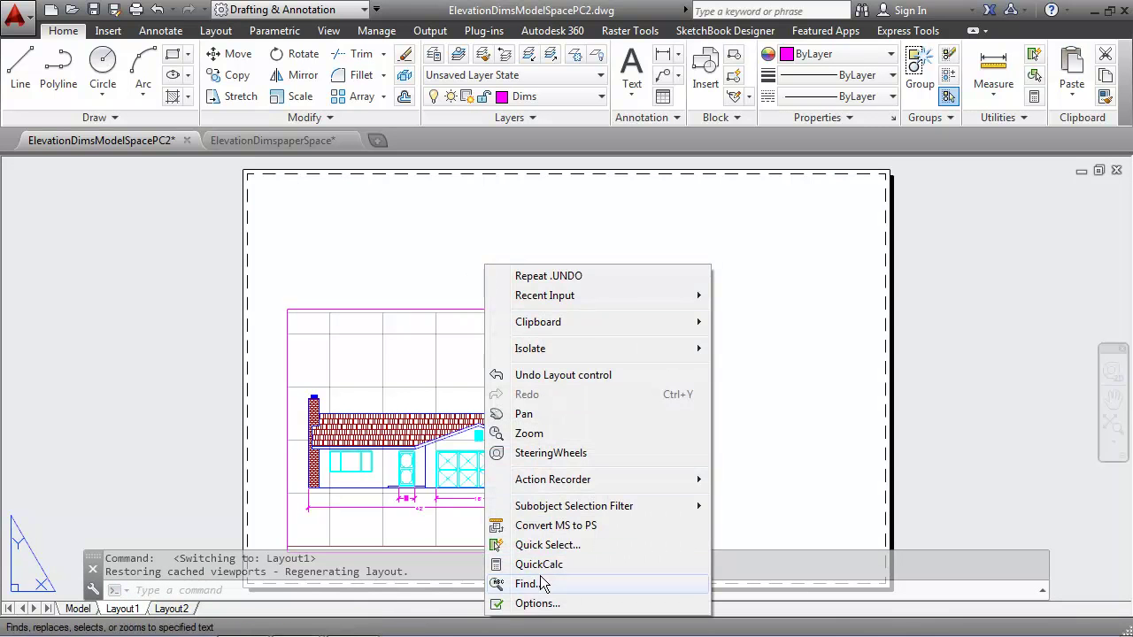
{"action": "mouse_move", "coordinate": [538, 326]}
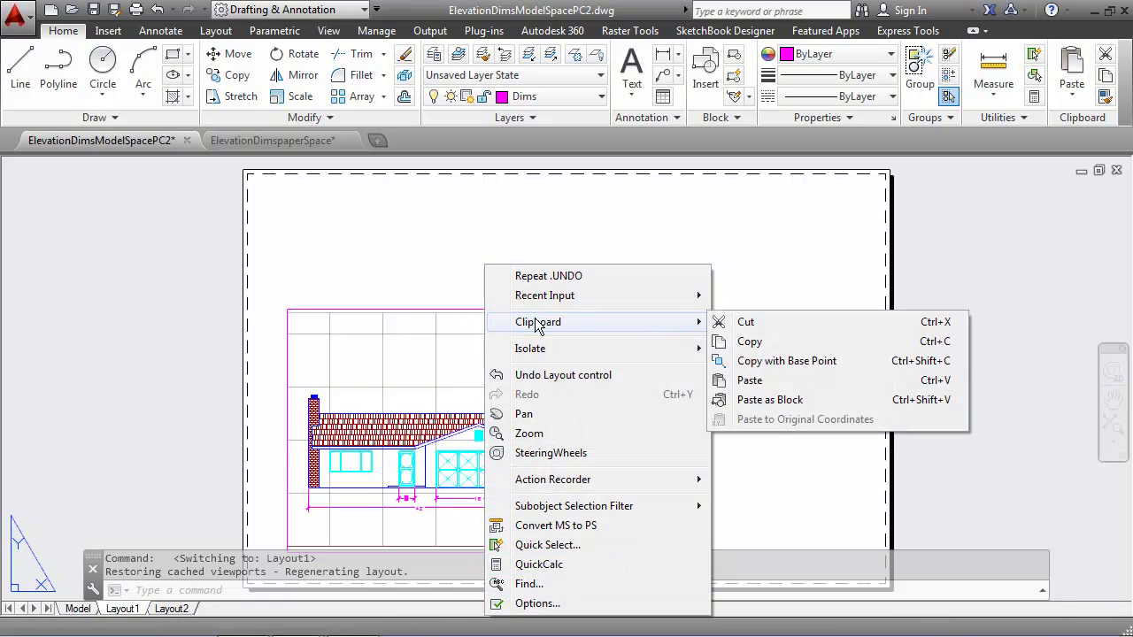
{"action": "left_click", "coordinate": [749, 379]}
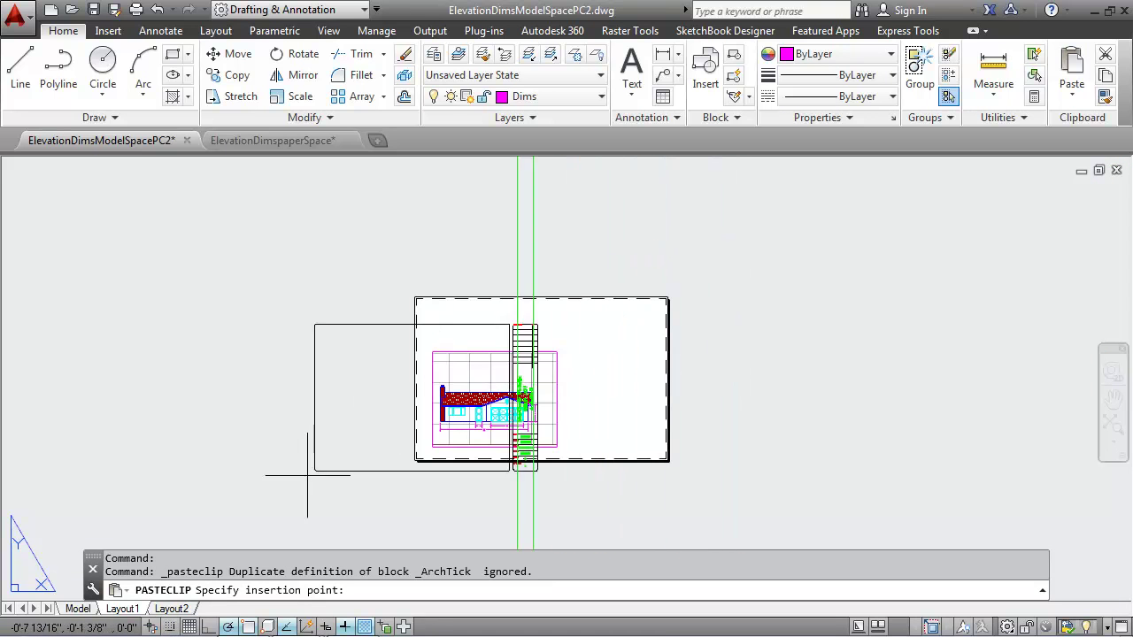
{"action": "left_click", "coordinate": [254, 627]}
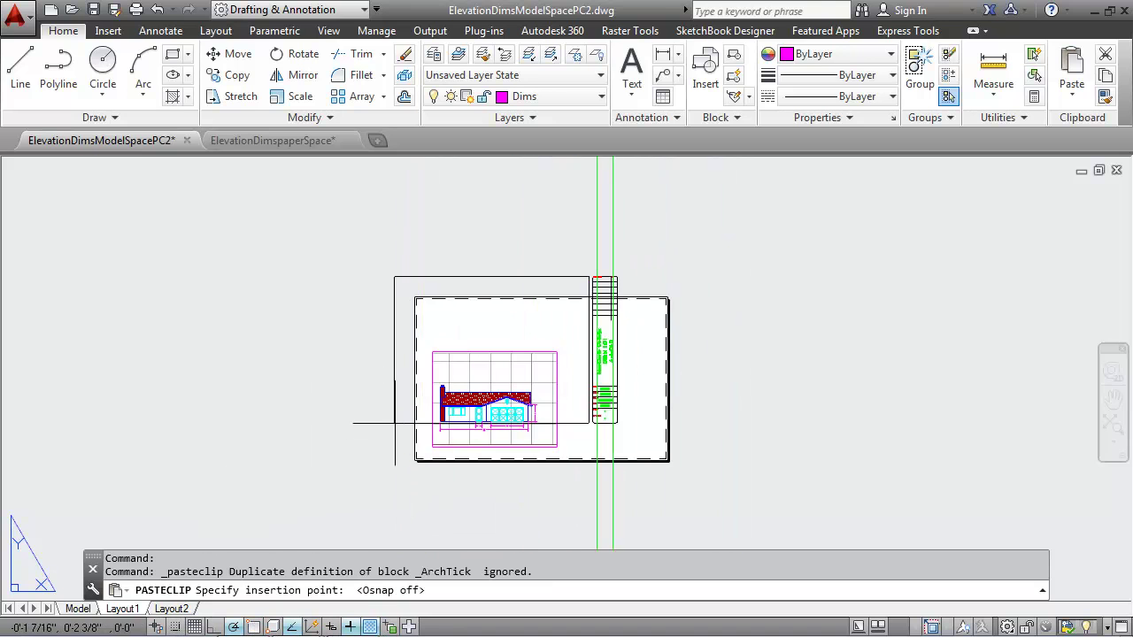
{"action": "left_click", "coordinate": [431, 451]}
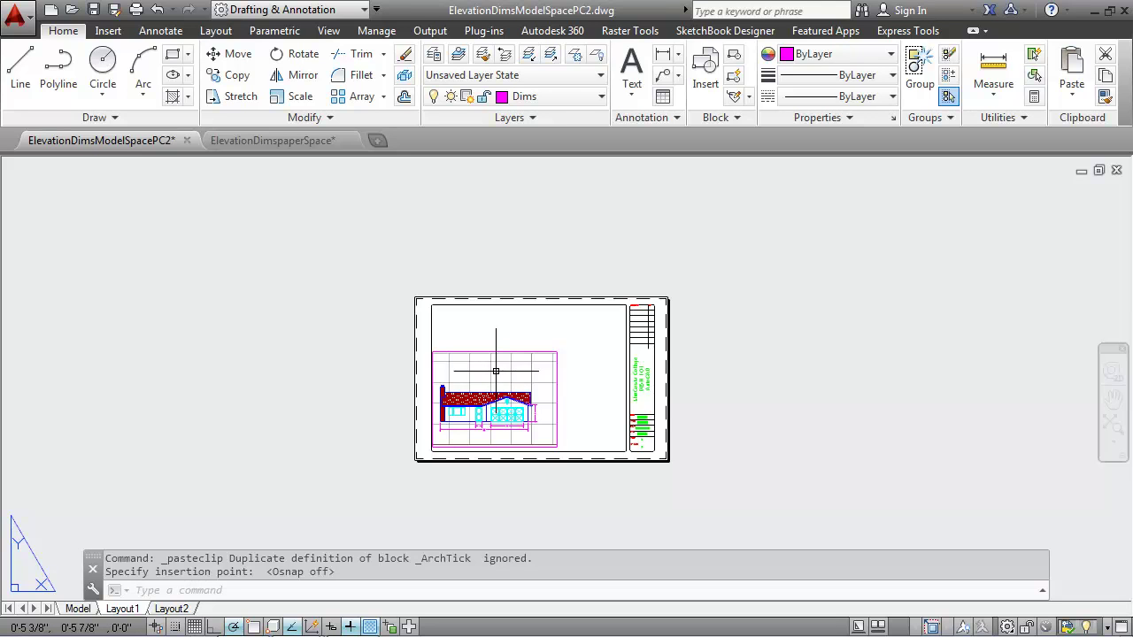
{"action": "scroll", "coordinate": [492, 416], "scroll_direction": "up", "scroll_amount": 2}
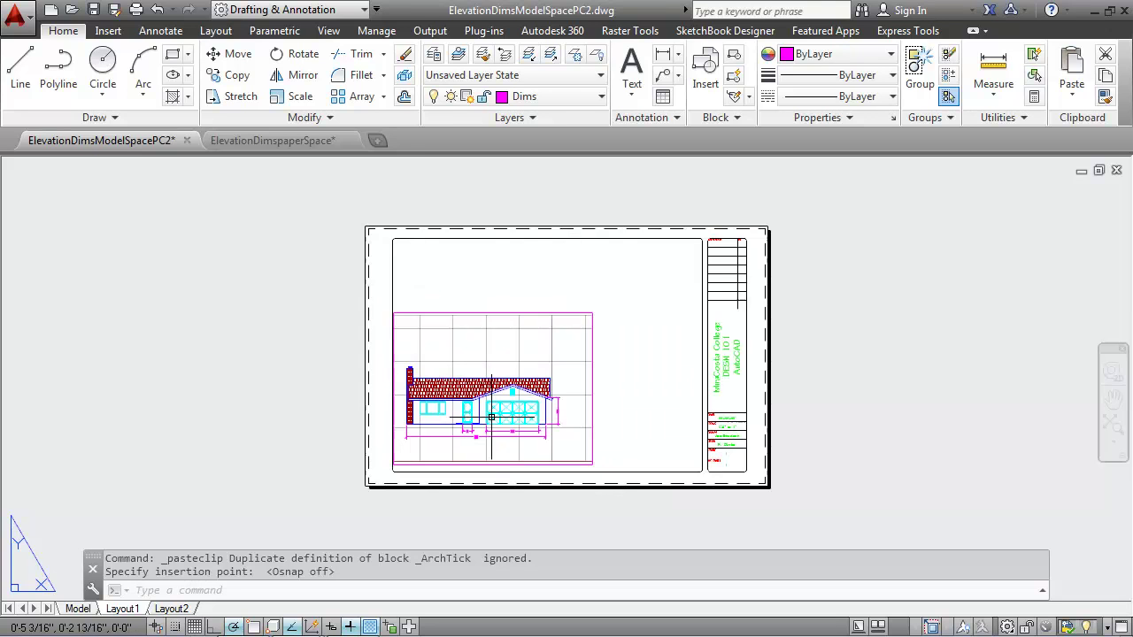
Step: Activate the house viewport and erase the dimensions below the elevation
{"action": "left_click", "coordinate": [78, 609]}
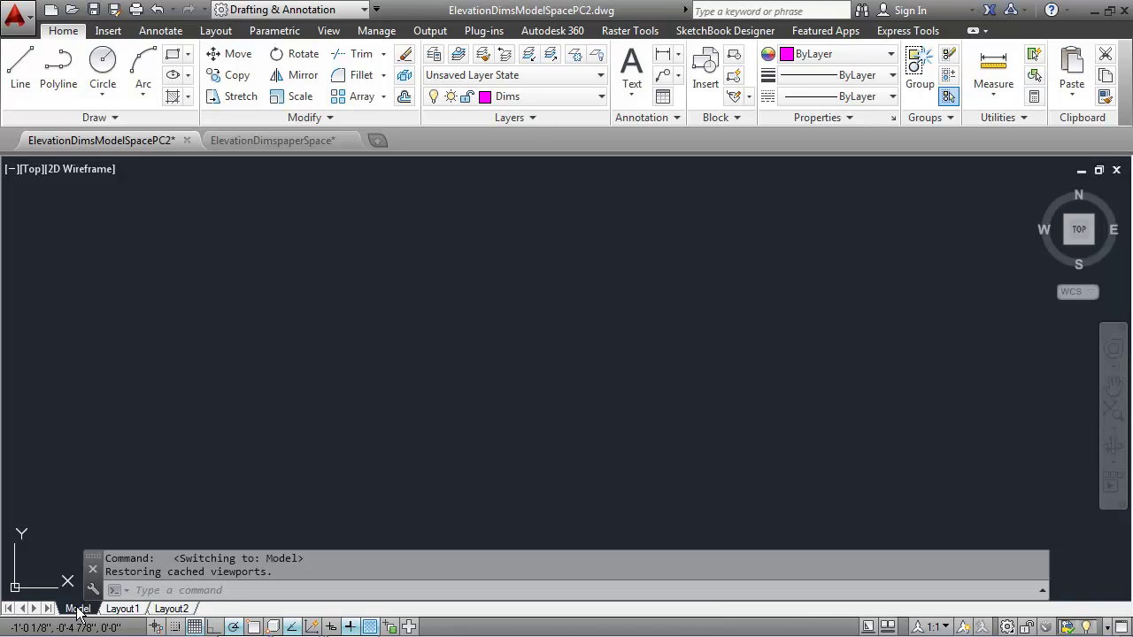
{"action": "left_click", "coordinate": [122, 609]}
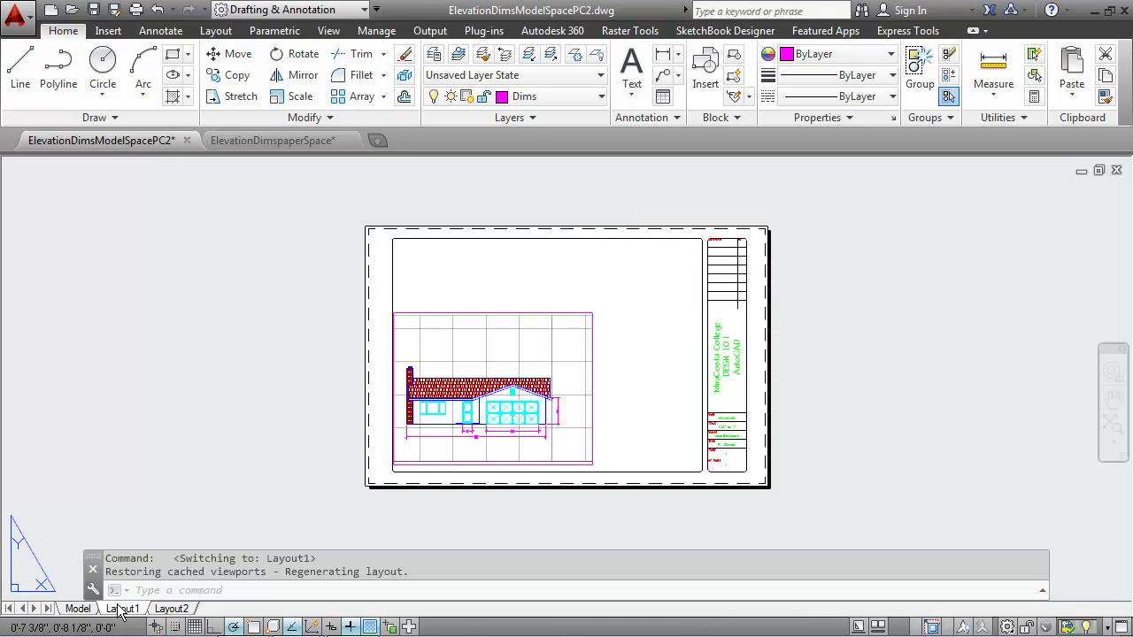
{"action": "double_click", "coordinate": [502, 449]}
{"action": "scroll", "coordinate": [501, 446], "scroll_direction": "down", "scroll_amount": 2}
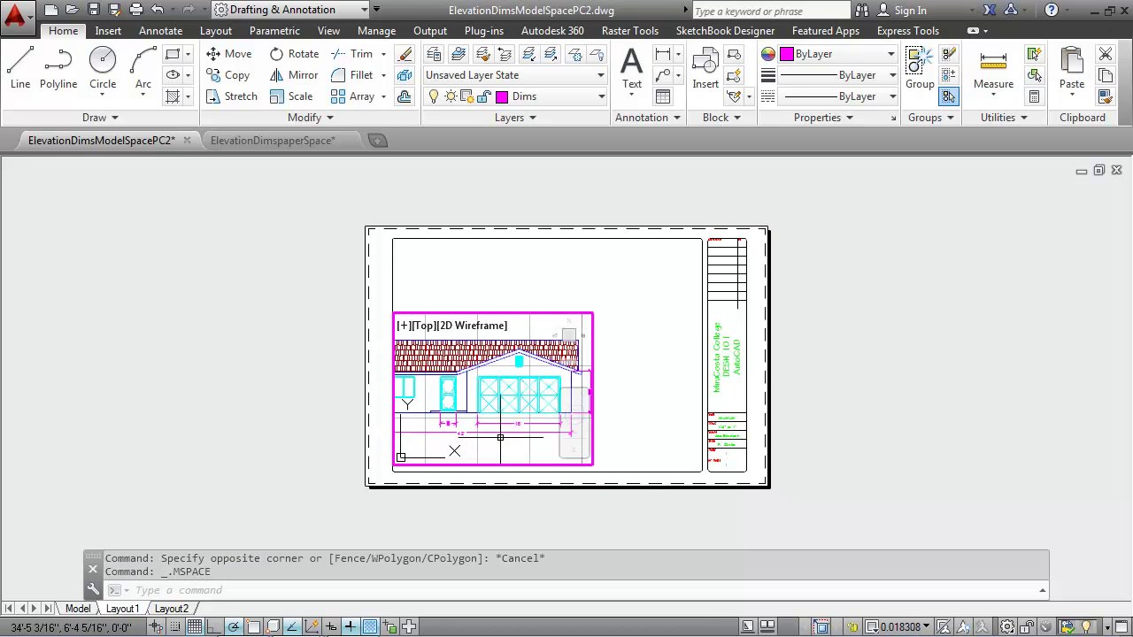
{"action": "middle_click_drag", "start_coordinate": [500, 437], "coordinate": [530, 410]}
{"action": "scroll", "coordinate": [518, 415], "scroll_direction": "up", "scroll_amount": 2}
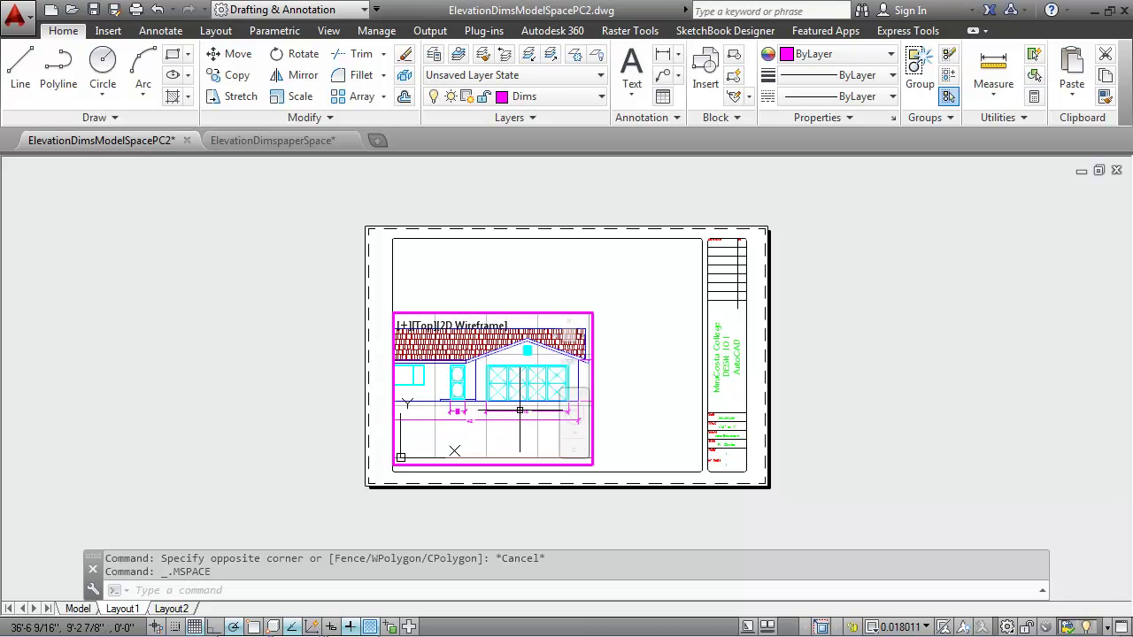
{"action": "left_click", "coordinate": [506, 418]}
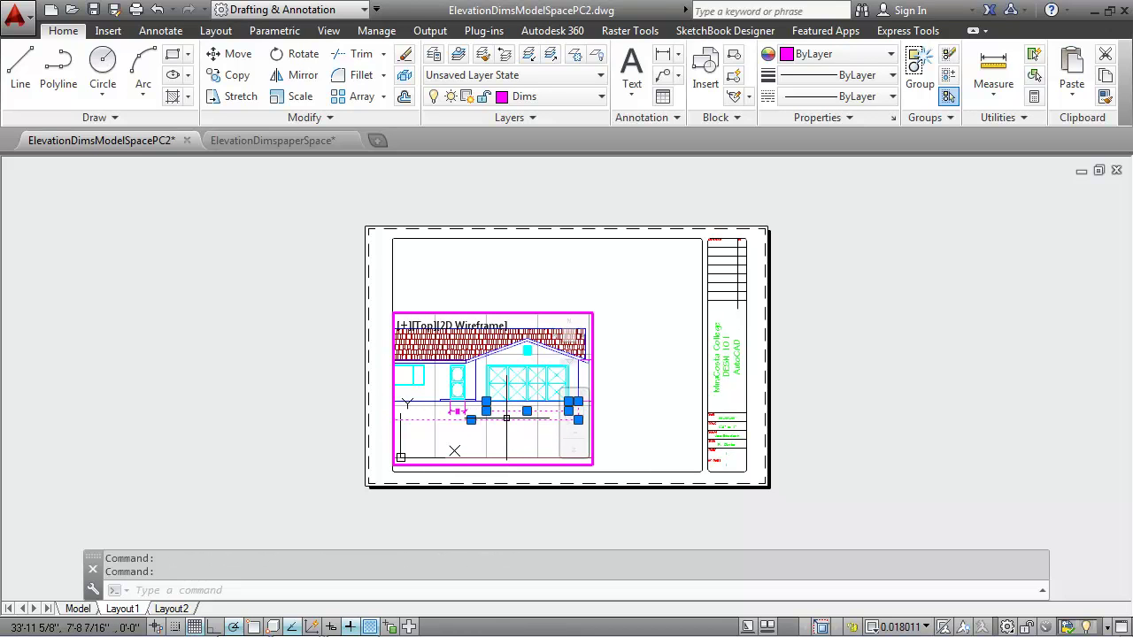
{"action": "key", "text": "Delete"}
Step: Delete the remaining leftover dimension objects inside the viewport
{"action": "left_click", "coordinate": [457, 407]}
{"action": "mouse_move", "coordinate": [457, 411]}
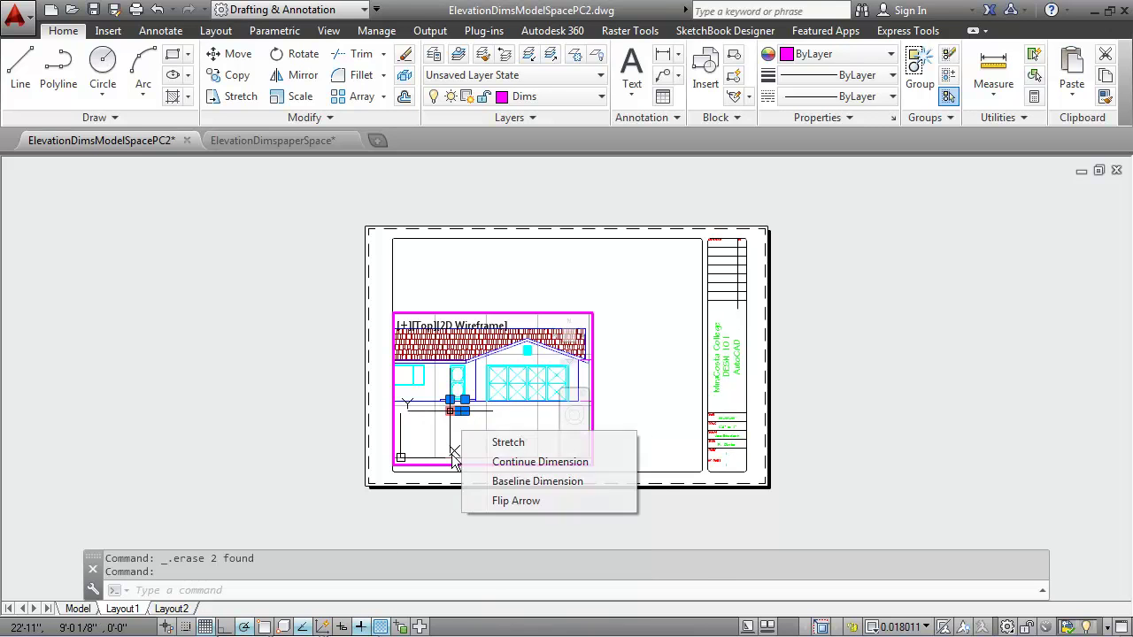
{"action": "mouse_move", "coordinate": [467, 449]}
{"action": "left_click", "coordinate": [508, 443]}
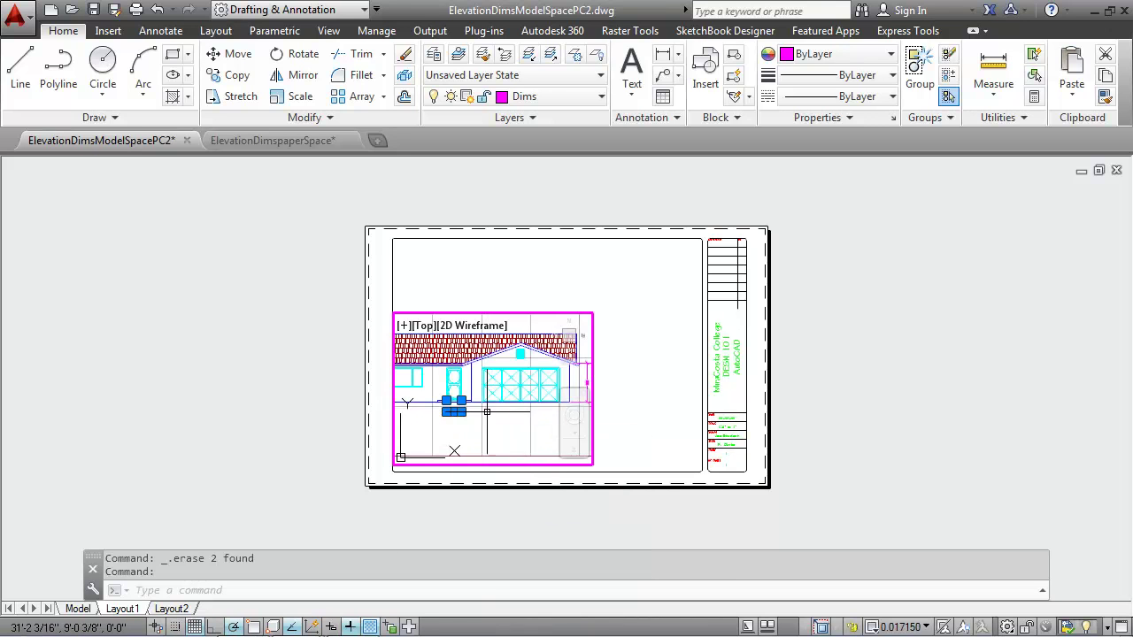
{"action": "key", "text": "Delete"}
{"action": "middle_click_drag", "start_coordinate": [548, 386], "coordinate": [481, 387]}
{"action": "left_click", "coordinate": [519, 381]}
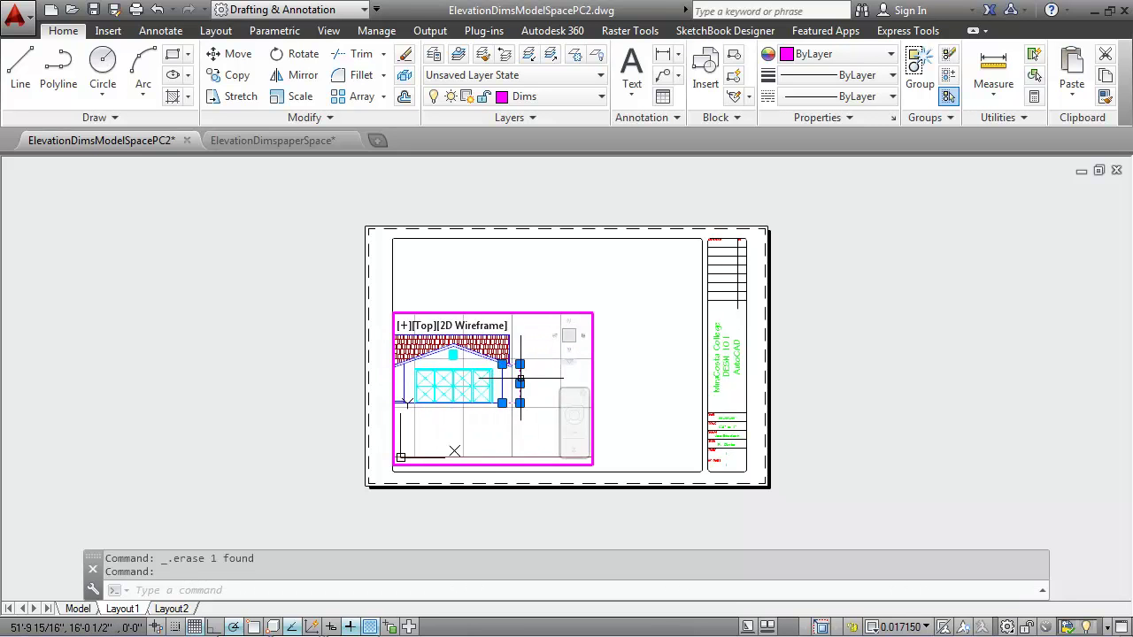
{"action": "key", "text": "Delete"}
Step: Frame the house's left end, turn the grid off, and return to paper space
{"action": "scroll", "coordinate": [469, 386], "scroll_direction": "down", "scroll_amount": 2}
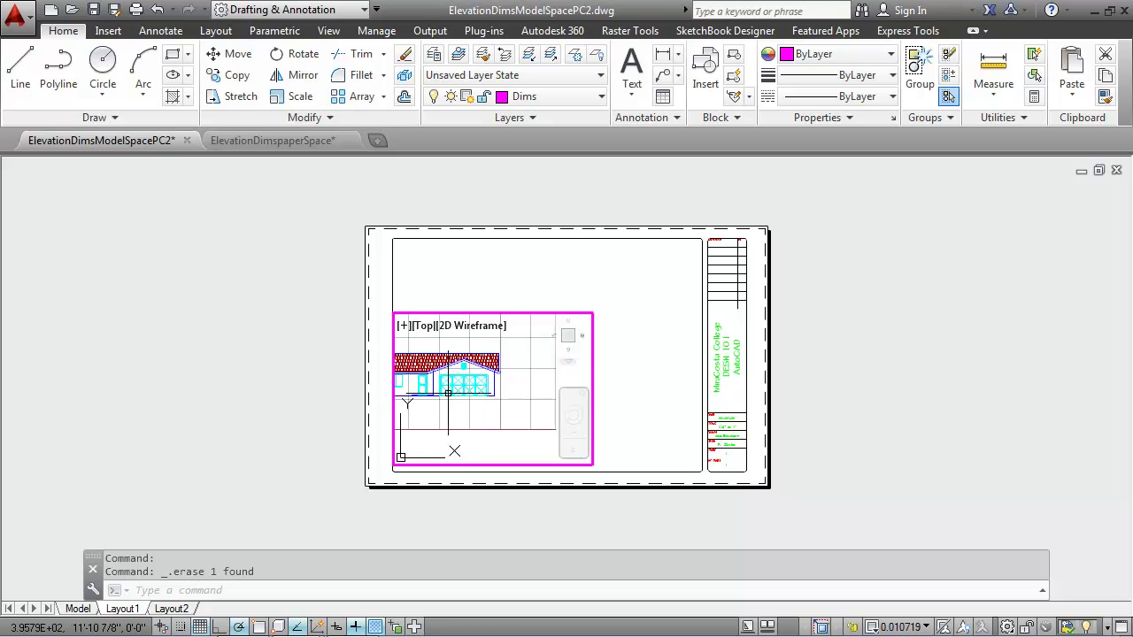
{"action": "middle_click_drag", "start_coordinate": [448, 392], "coordinate": [509, 420]}
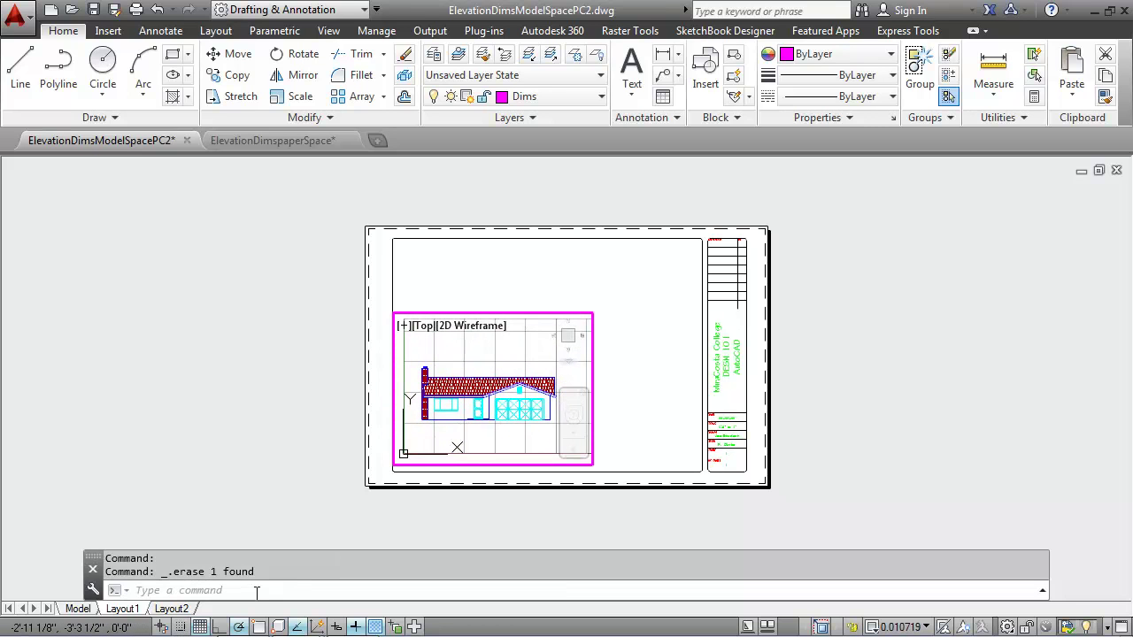
{"action": "left_click", "coordinate": [200, 626]}
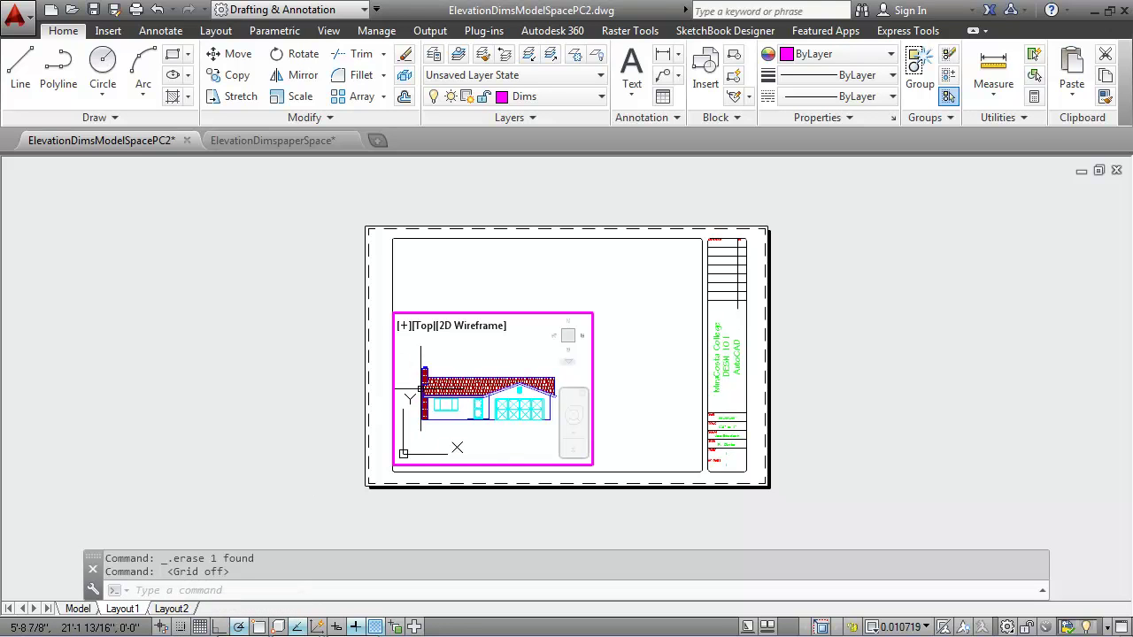
{"action": "double_click", "coordinate": [452, 285]}
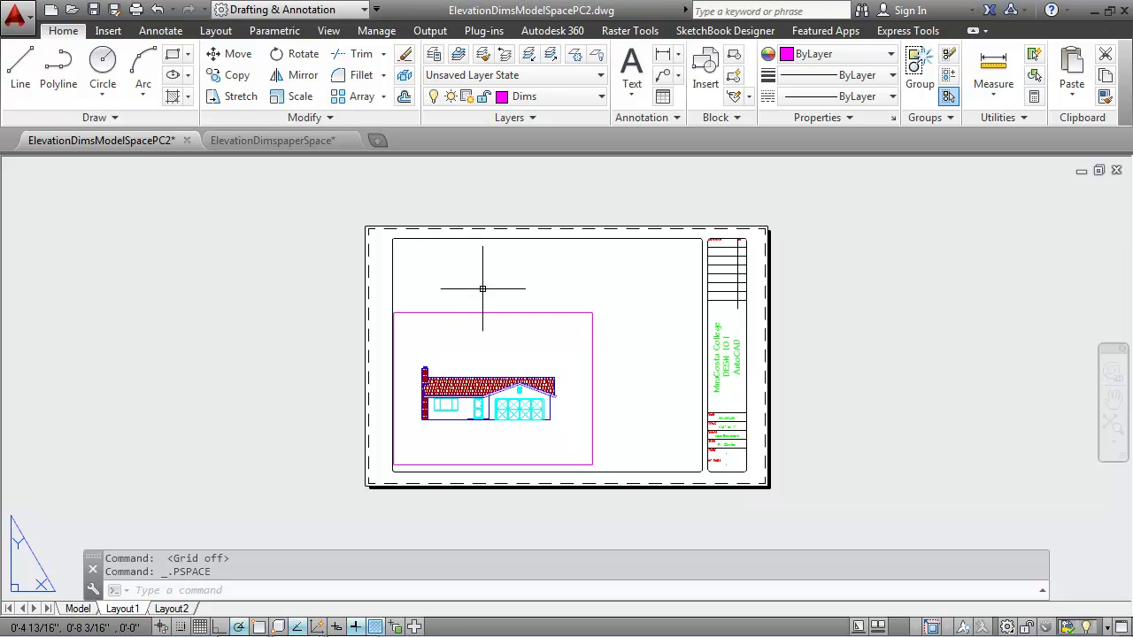
Step: Using DIMSTYLE, create a new dimension style named Pspace starting from ModelDim
{"action": "type", "text": "dimstyle"}
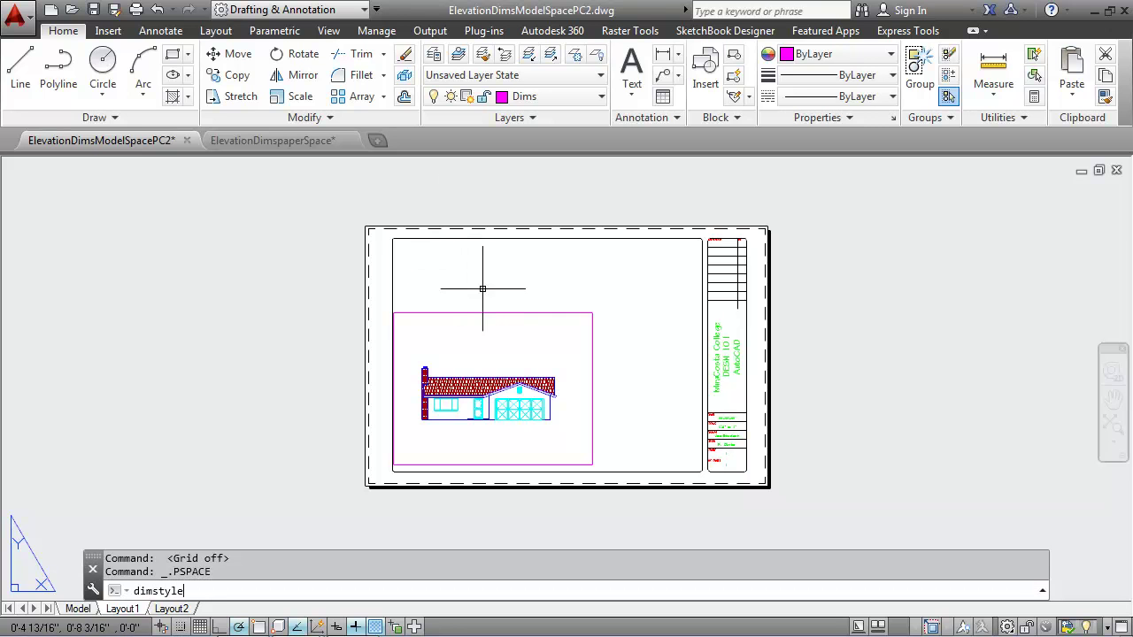
{"action": "key", "text": "Return"}
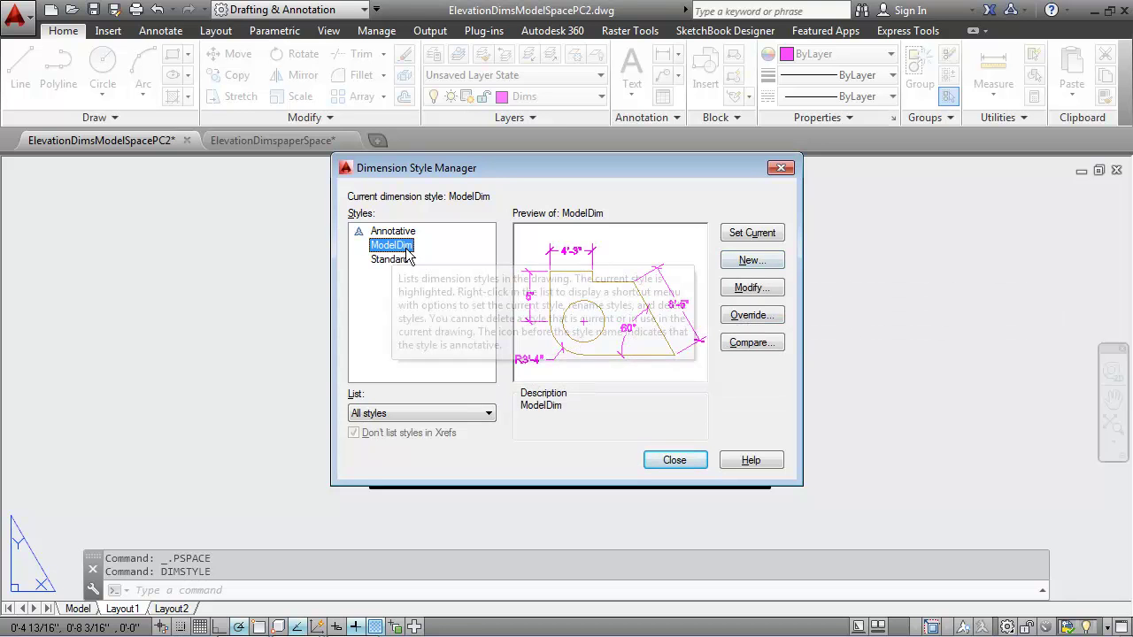
{"action": "left_click", "coordinate": [750, 261]}
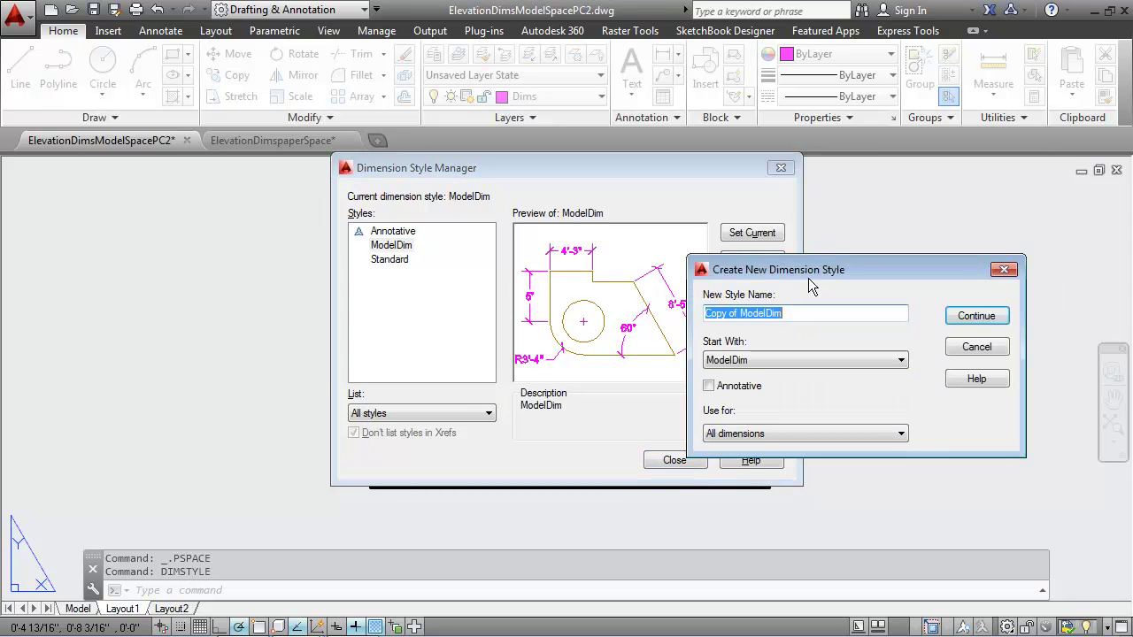
{"action": "left_click_drag", "start_coordinate": [878, 266], "coordinate": [717, 243]}
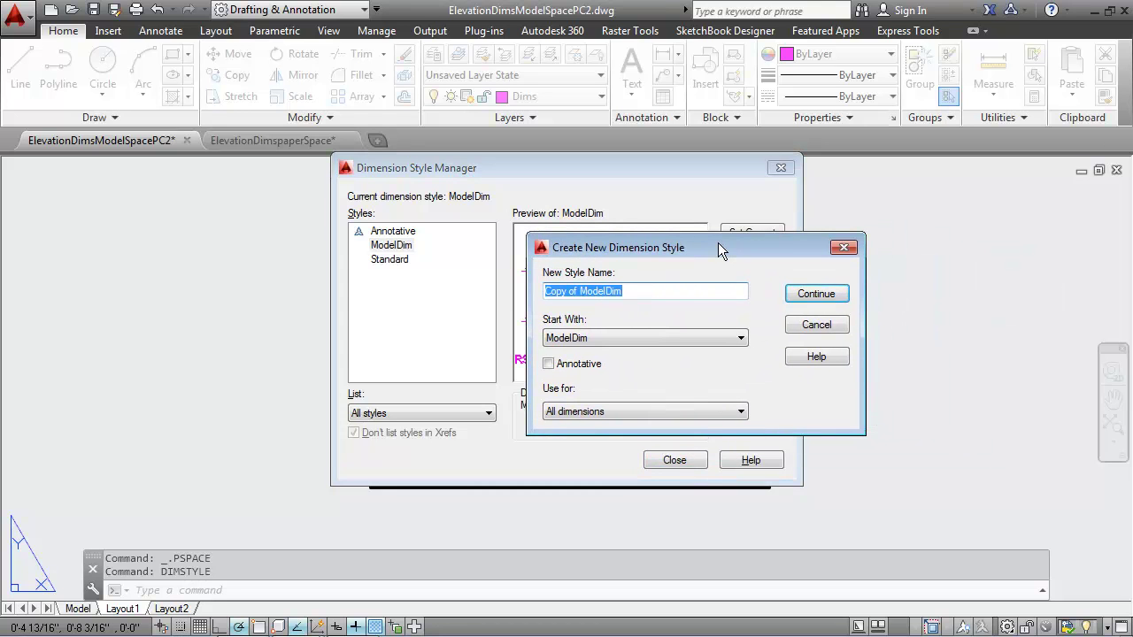
{"action": "type", "text": "Psapce"}
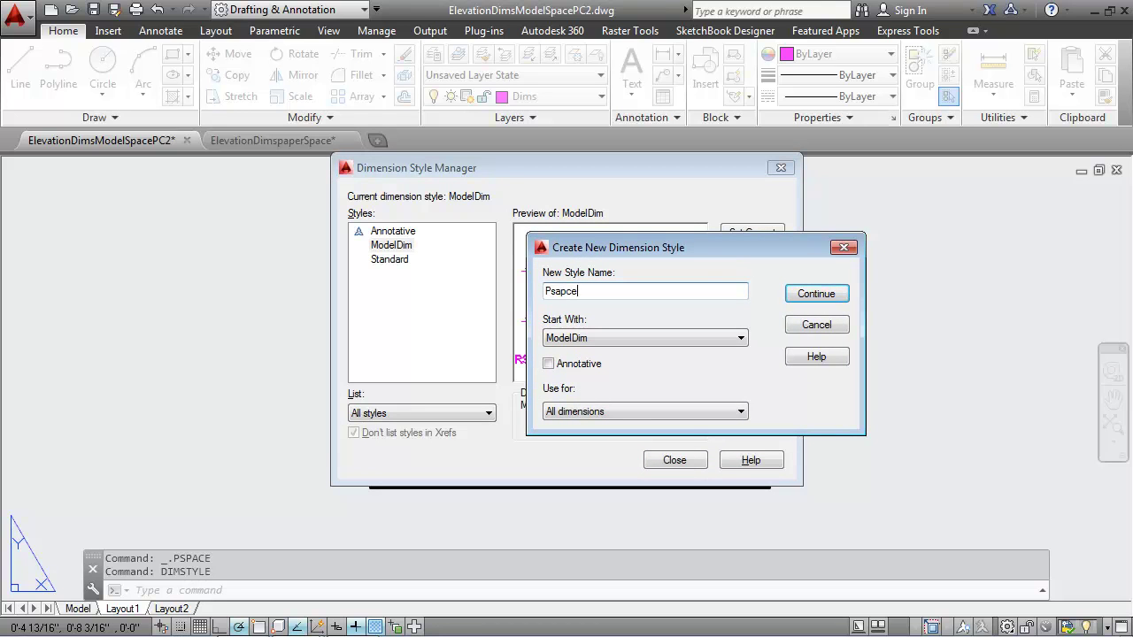
{"action": "key", "text": "BackSpace"}
{"action": "key", "text": "BackSpace"}
{"action": "key", "text": "BackSpace"}
{"action": "key", "text": "BackSpace"}
{"action": "type", "text": "pace"}
{"action": "left_click", "coordinate": [801, 295]}
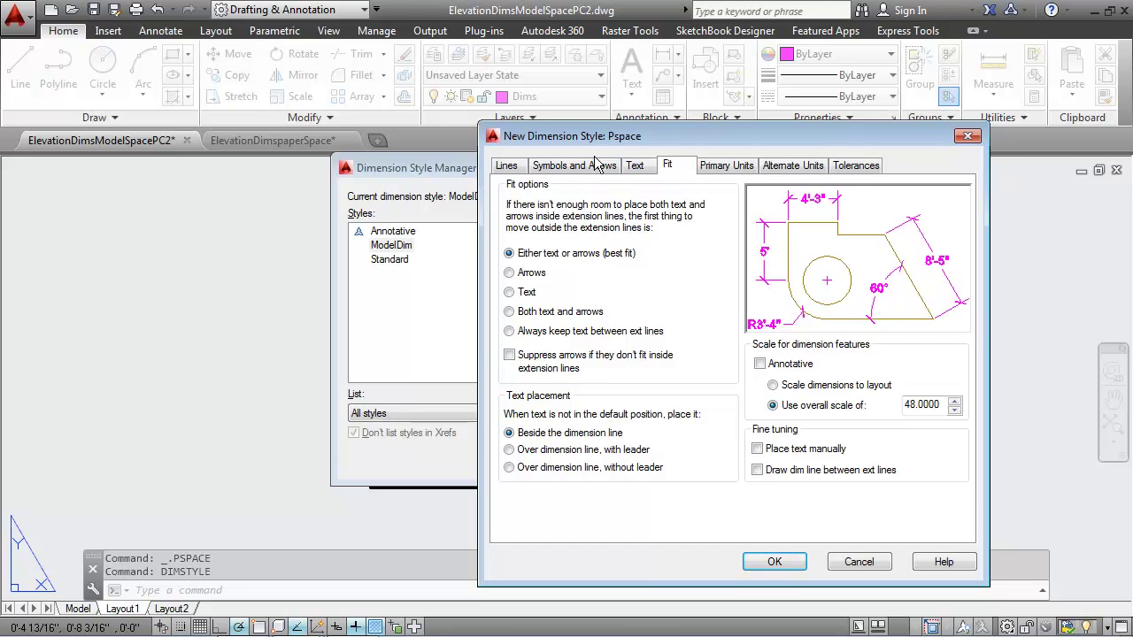
Step: Check Pspace's text settings: the DimText style height and the 3/16" text height
{"action": "left_click", "coordinate": [646, 169]}
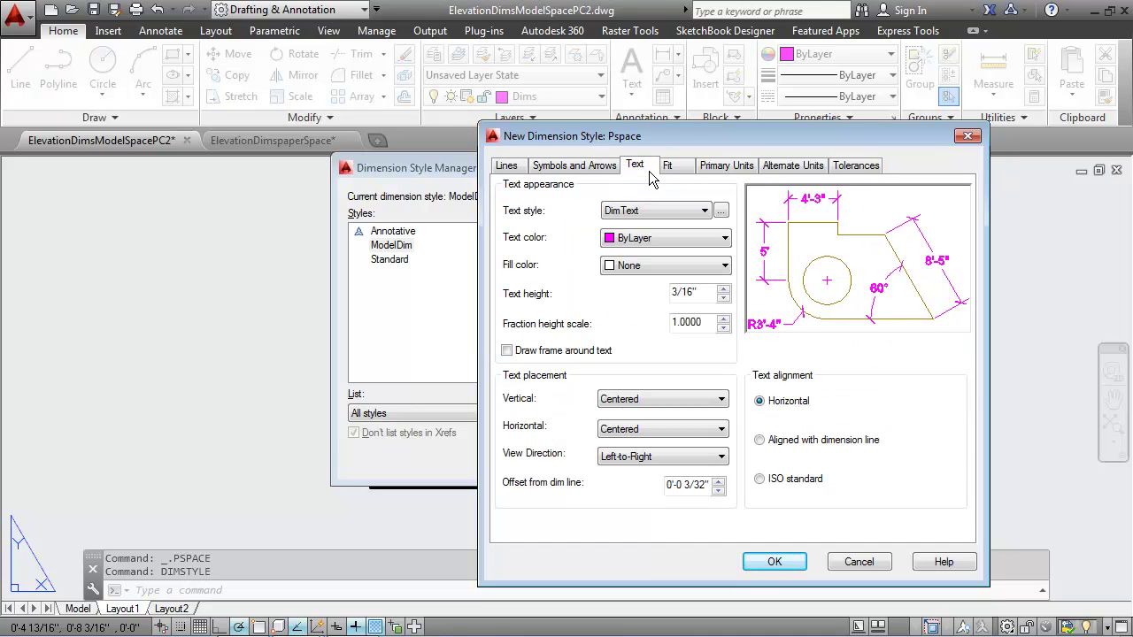
{"action": "left_click", "coordinate": [721, 210]}
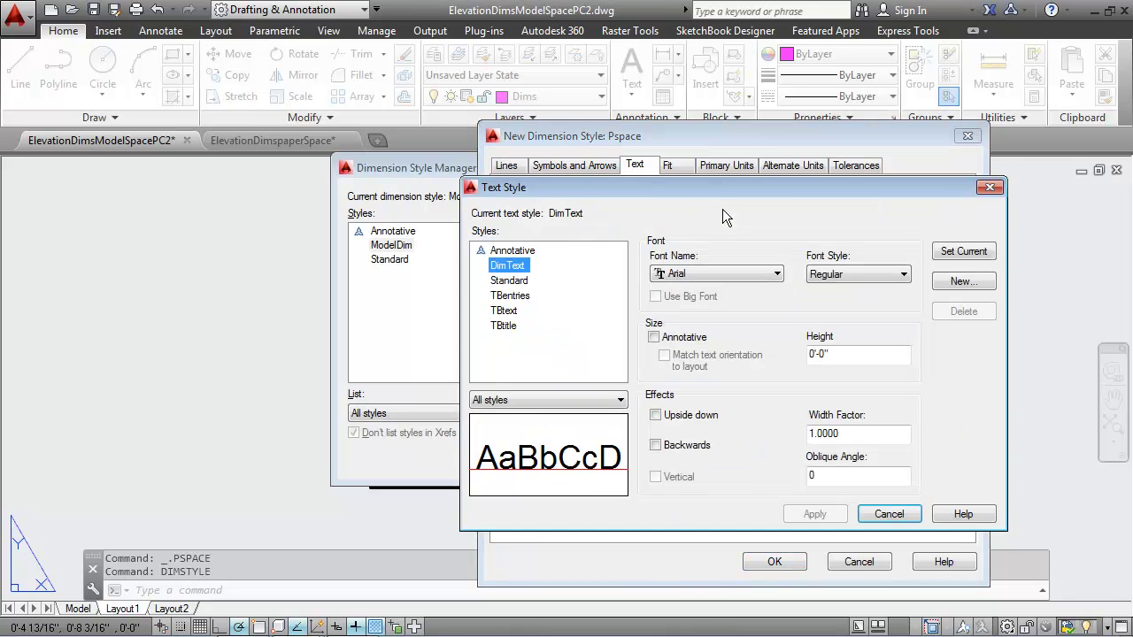
{"action": "left_click", "coordinate": [836, 355]}
{"action": "left_click_drag", "start_coordinate": [836, 354], "coordinate": [794, 354]}
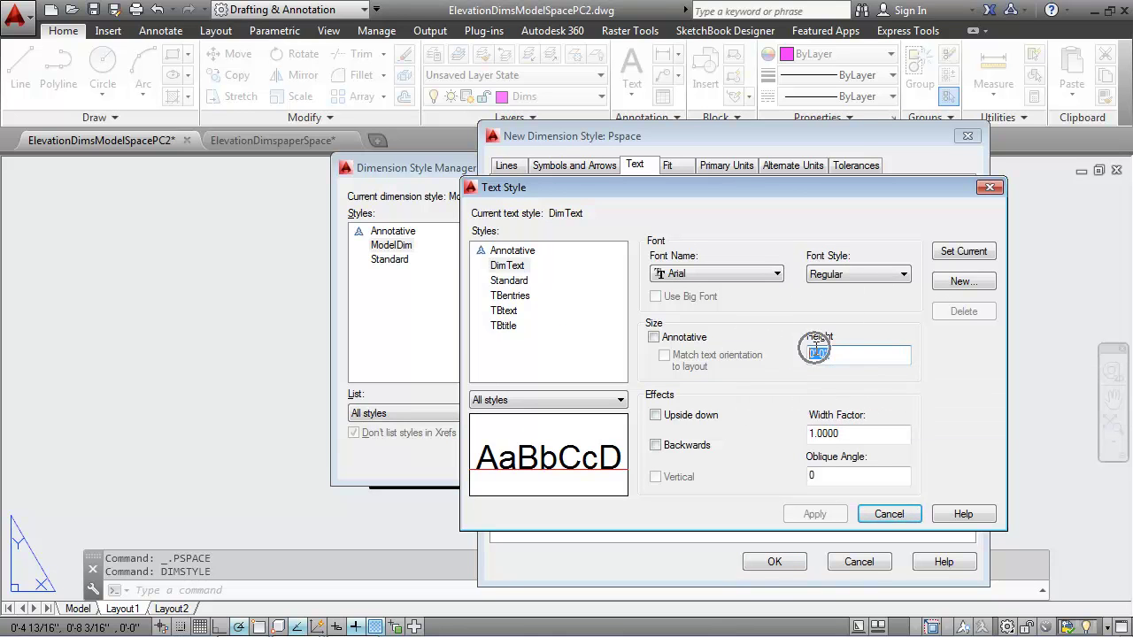
{"action": "left_click", "coordinate": [879, 515]}
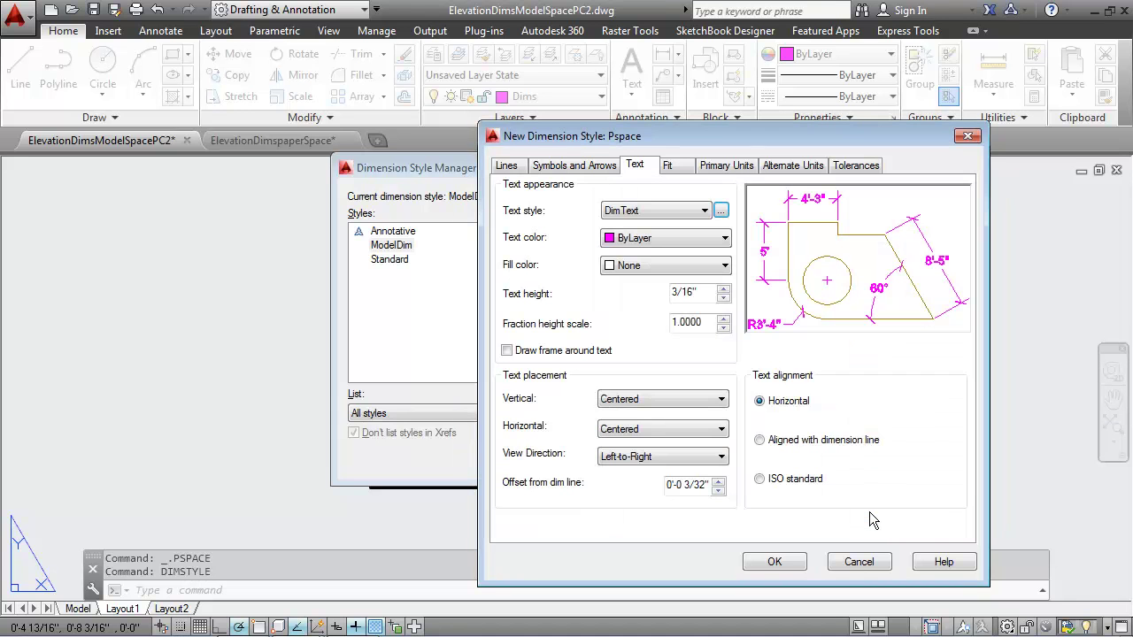
{"action": "double_click", "coordinate": [707, 294]}
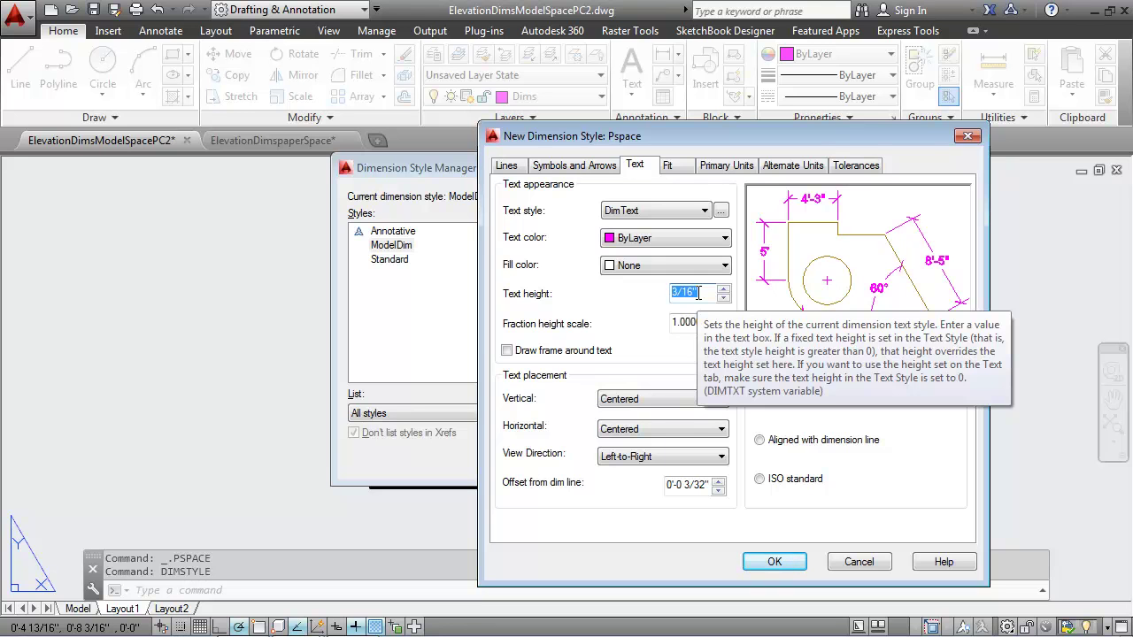
Step: Set Pspace to scale dimensions to layout, save it, and close the Dimension Style Manager
{"action": "left_click", "coordinate": [673, 166]}
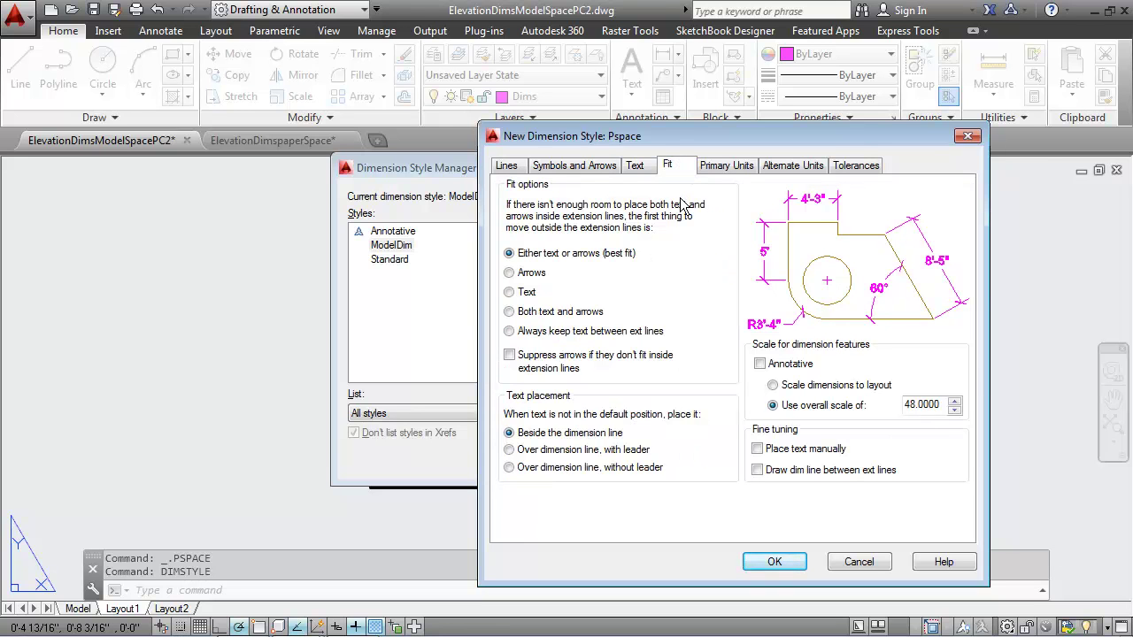
{"action": "left_click", "coordinate": [775, 387]}
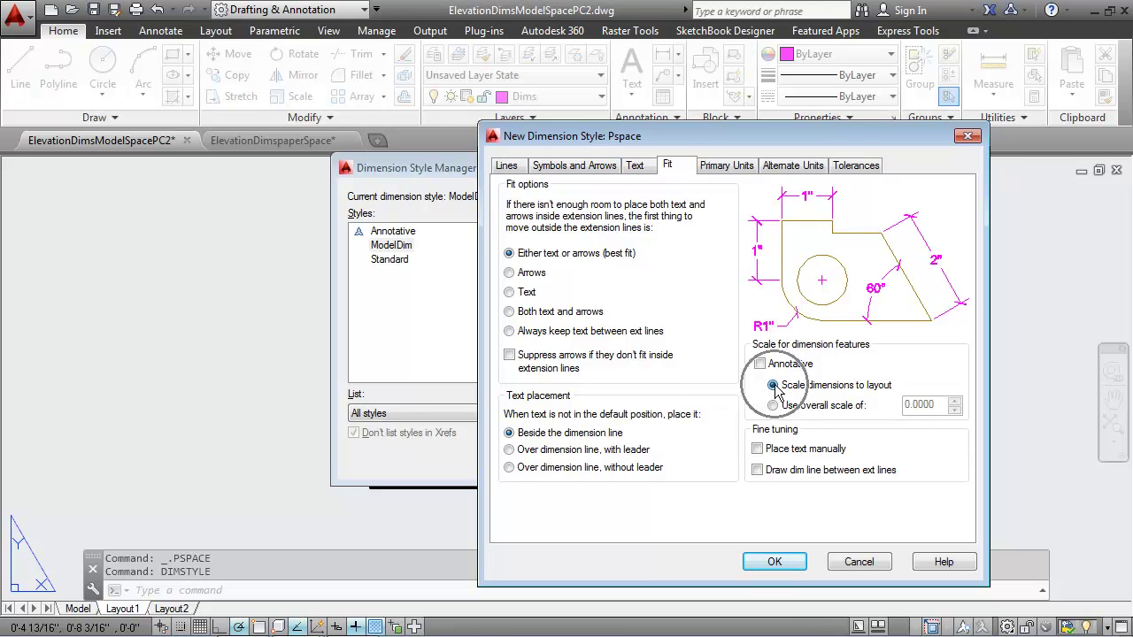
{"action": "left_click", "coordinate": [774, 563]}
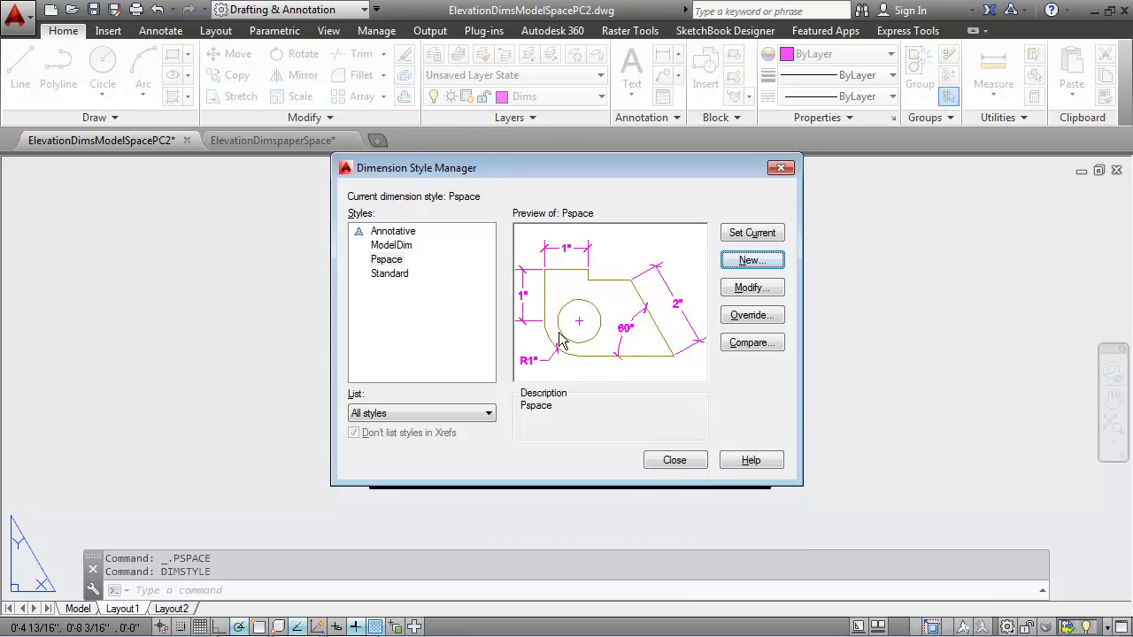
{"action": "left_click", "coordinate": [674, 461]}
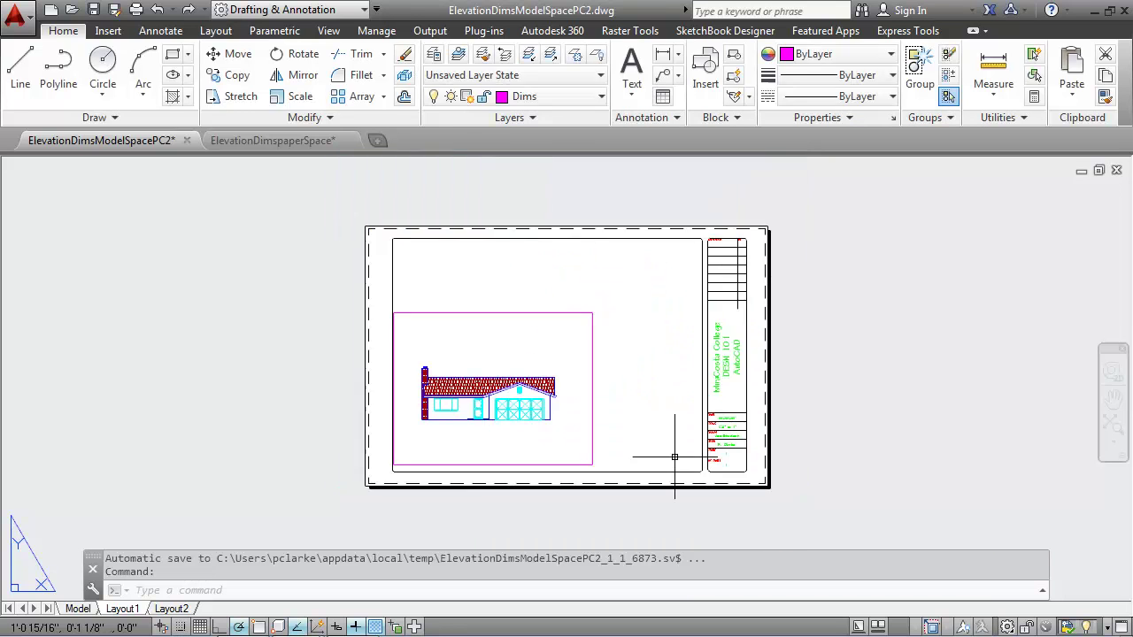
{"action": "left_click", "coordinate": [544, 314]}
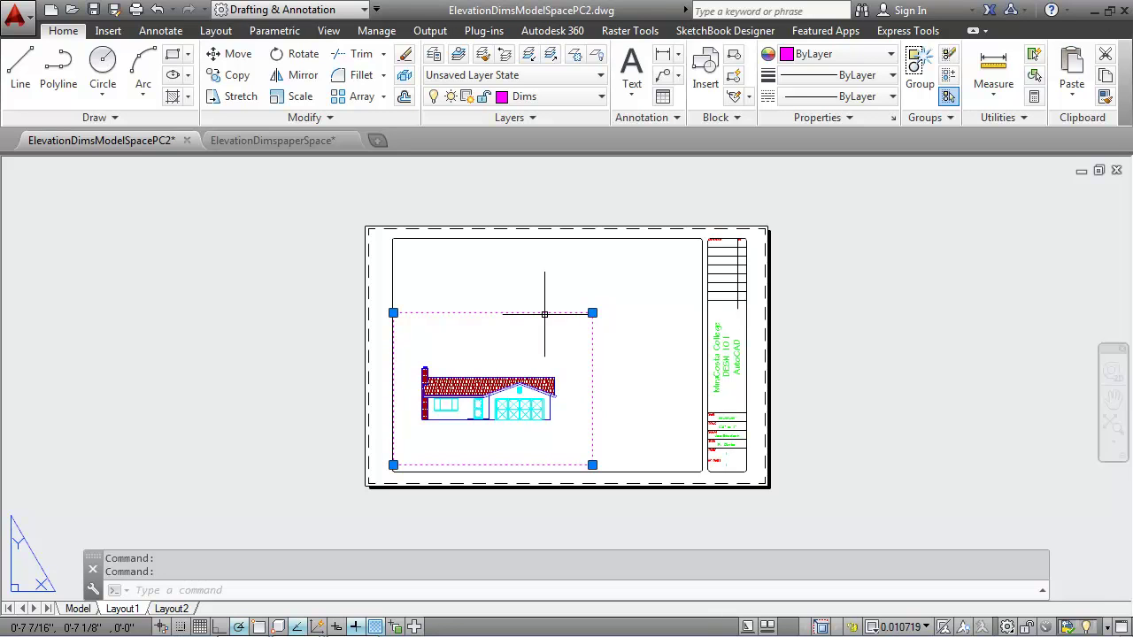
Step: Replace the old viewport with three viewports, two above one wide, filling the title block area
{"action": "key", "text": "Delete"}
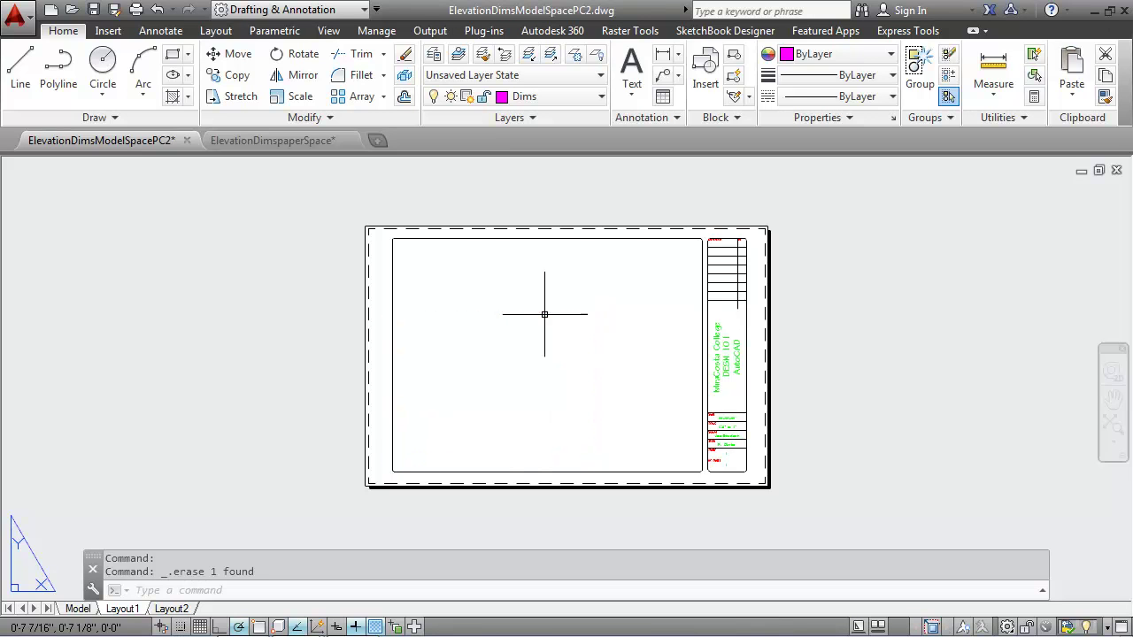
{"action": "type", "text": "viewports"}
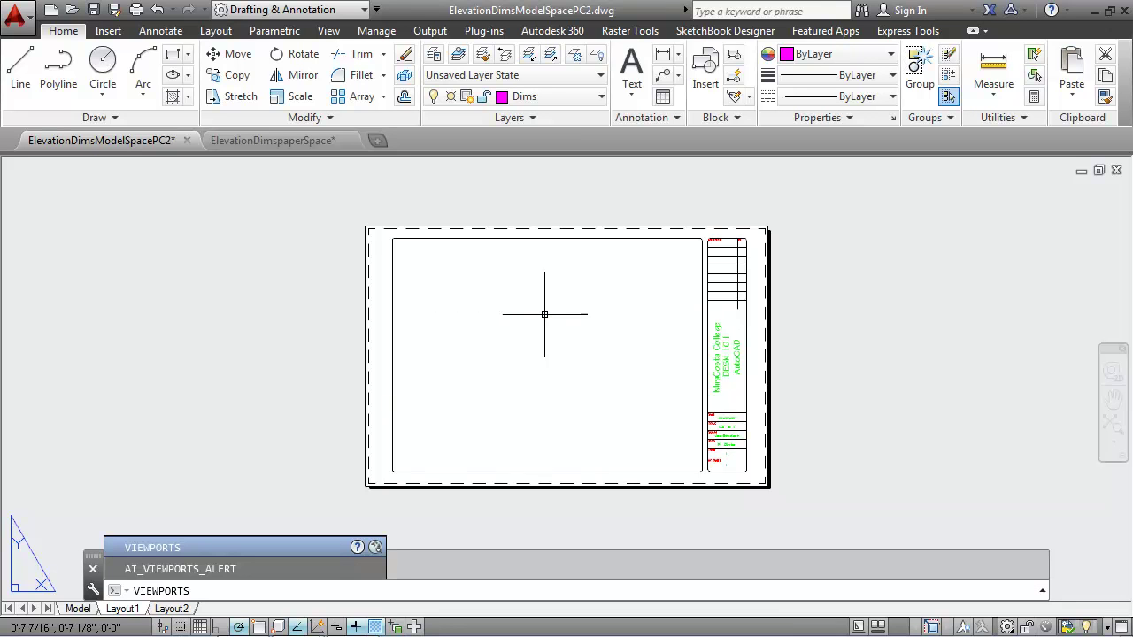
{"action": "left_click", "coordinate": [227, 546]}
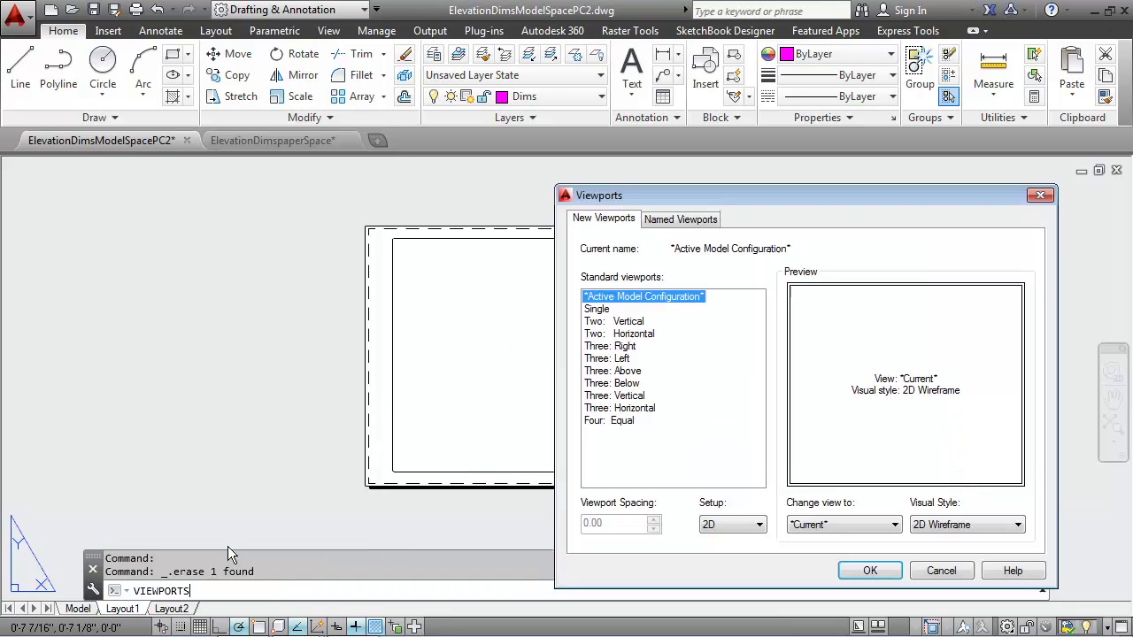
{"action": "left_click", "coordinate": [598, 397]}
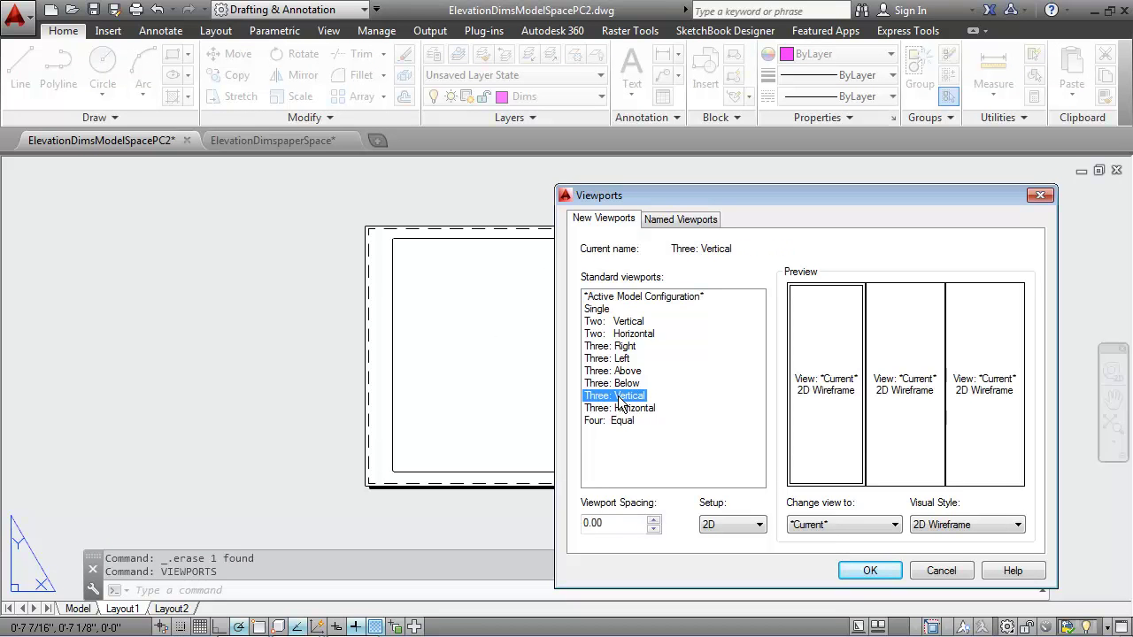
{"action": "left_click", "coordinate": [626, 408]}
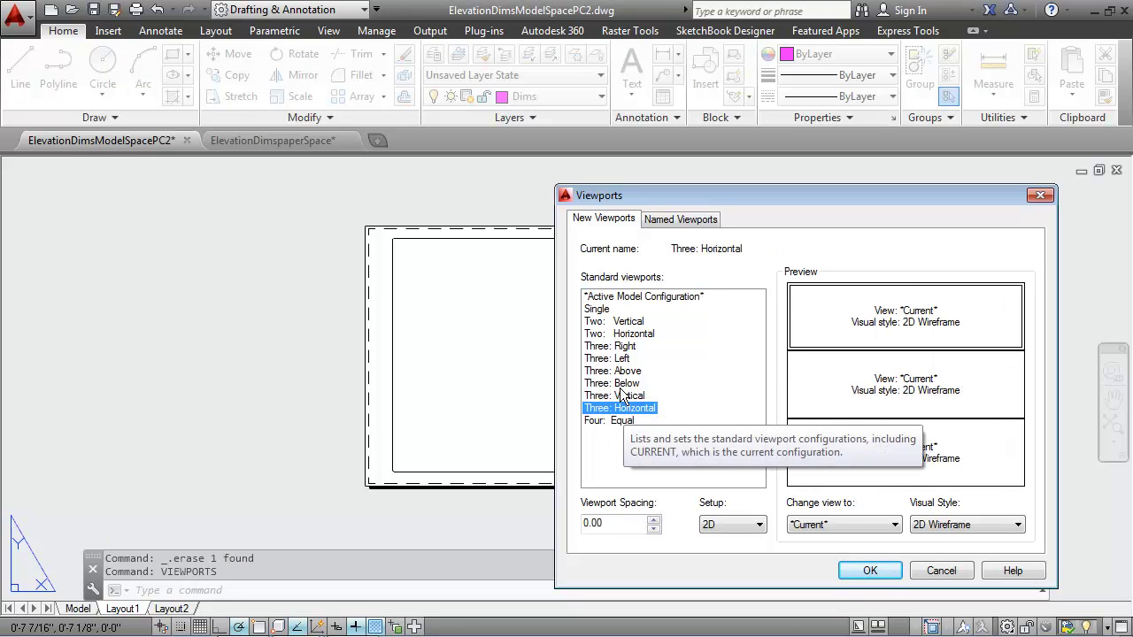
{"action": "left_click", "coordinate": [621, 384]}
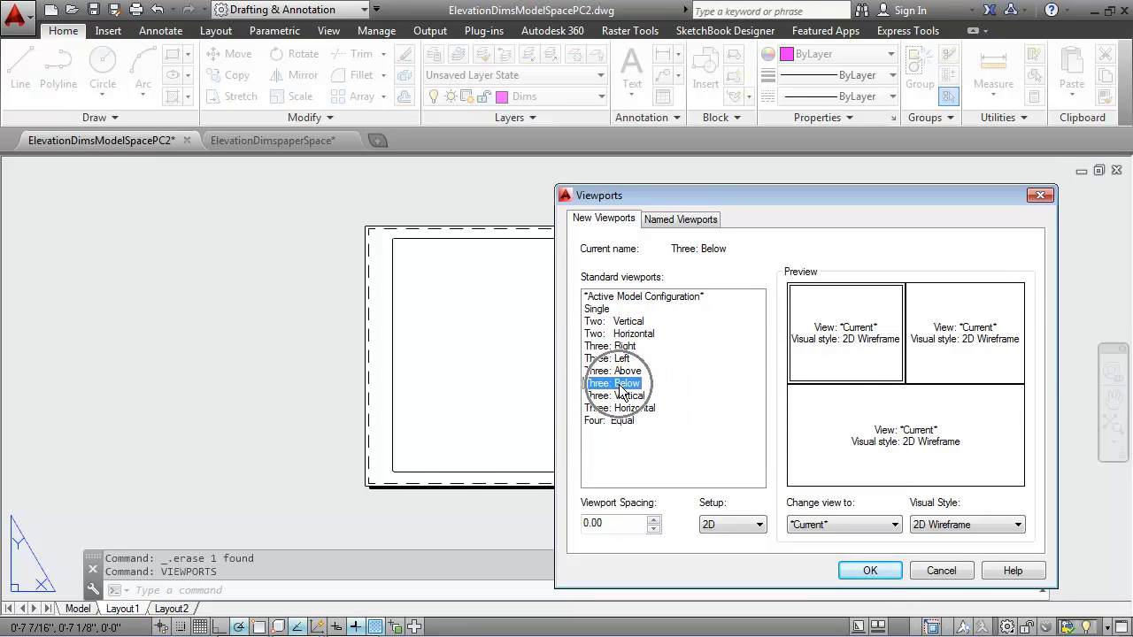
{"action": "left_click", "coordinate": [848, 570]}
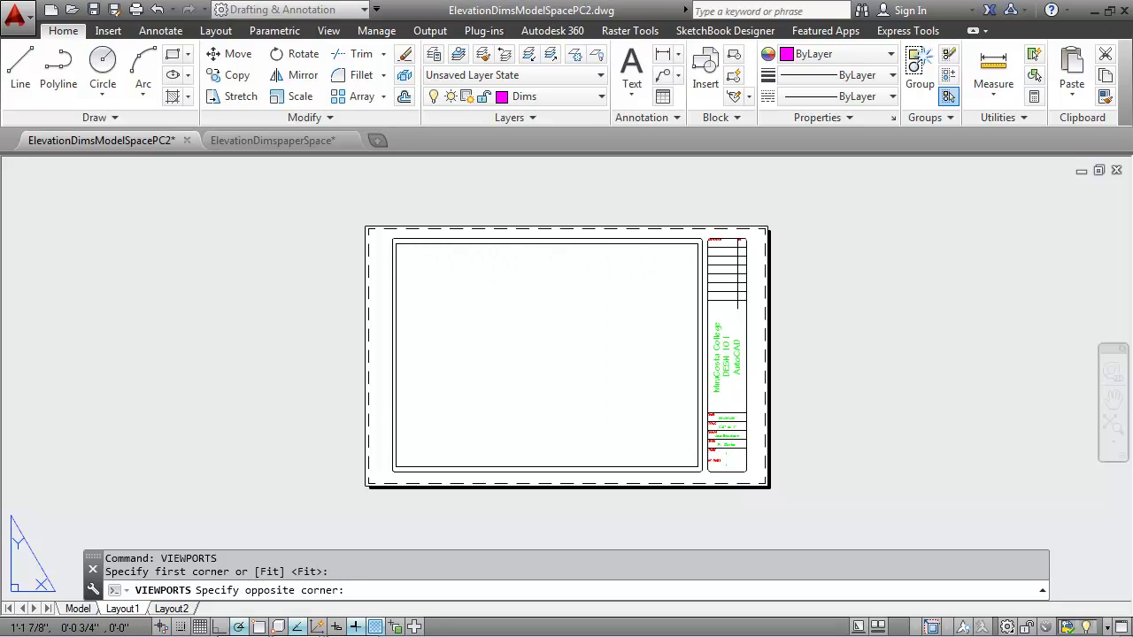
{"action": "left_click", "coordinate": [699, 470]}
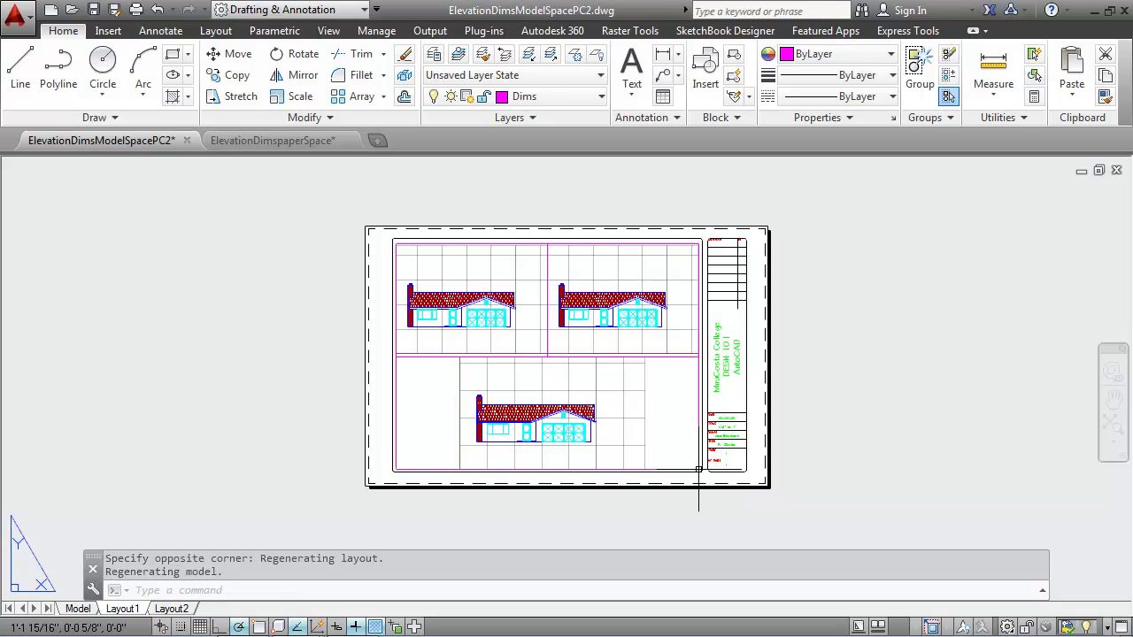
Step: Turn off the top-left viewport's grid, scale it to 3/8" = 1'-0" and pan onto the garage doors
{"action": "left_click", "coordinate": [506, 276]}
{"action": "double_click", "coordinate": [502, 279]}
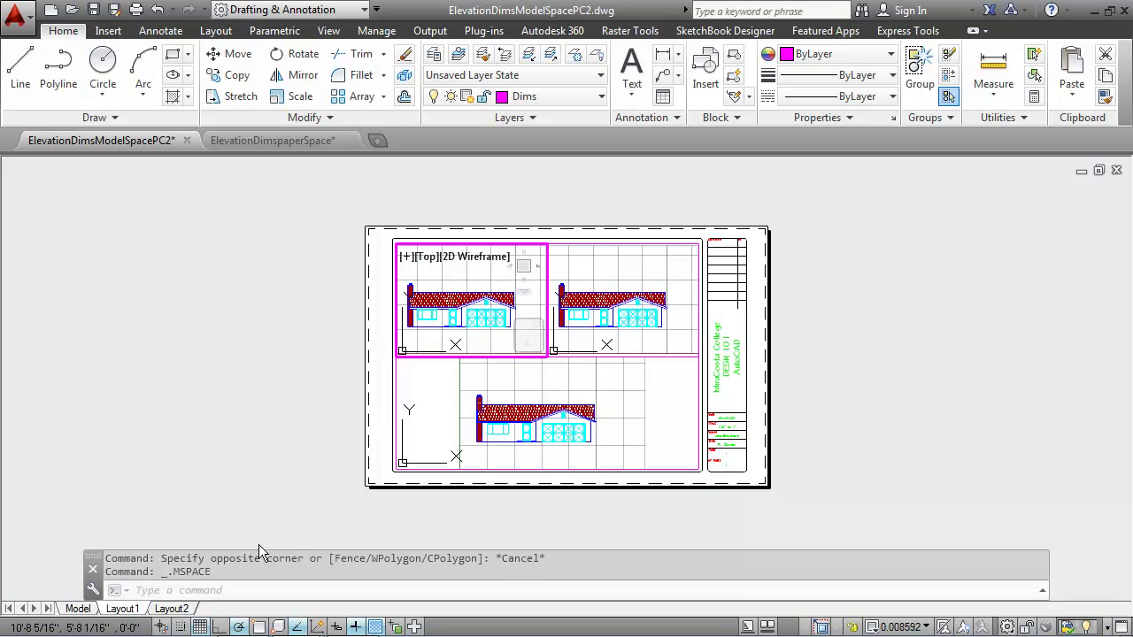
{"action": "left_click", "coordinate": [201, 626]}
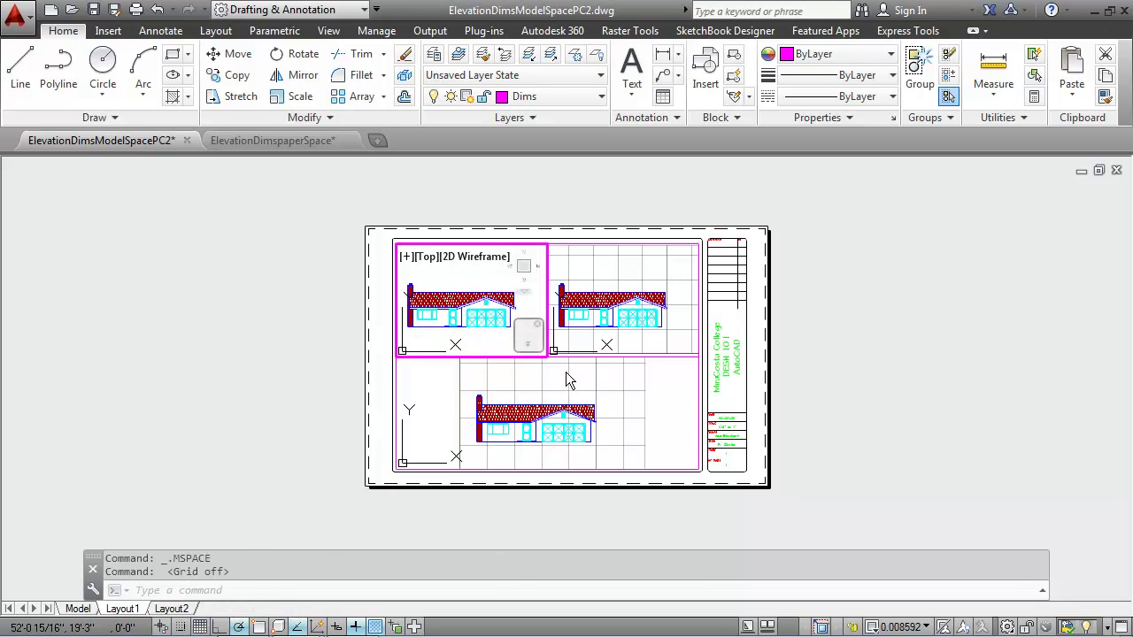
{"action": "mouse_move", "coordinate": [900, 627]}
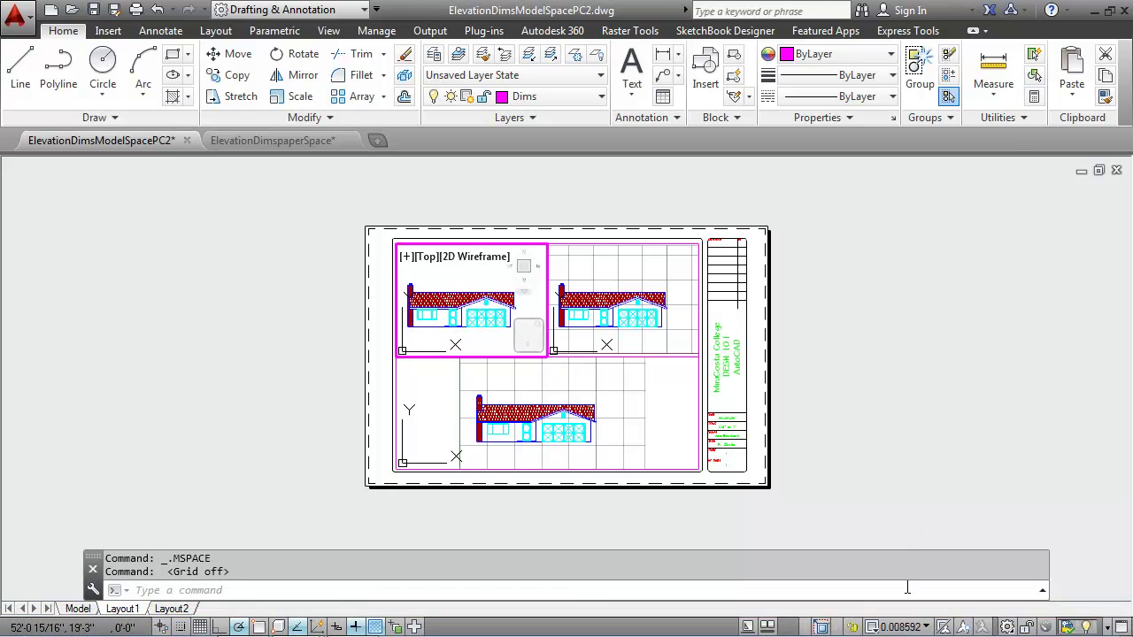
{"action": "left_click", "coordinate": [900, 627]}
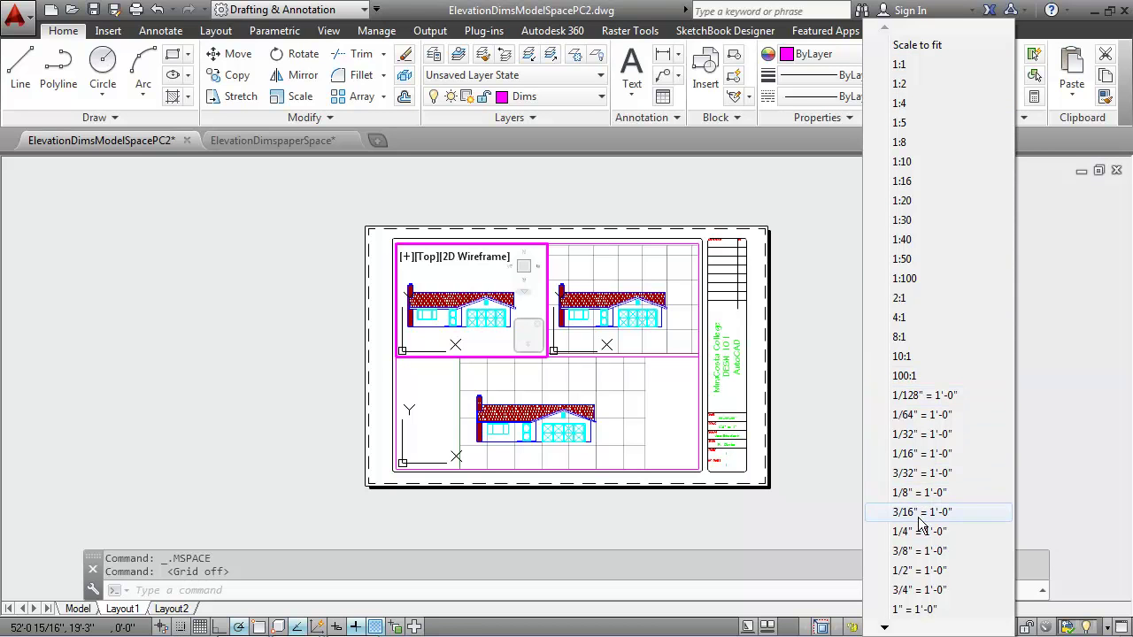
{"action": "left_click", "coordinate": [916, 550]}
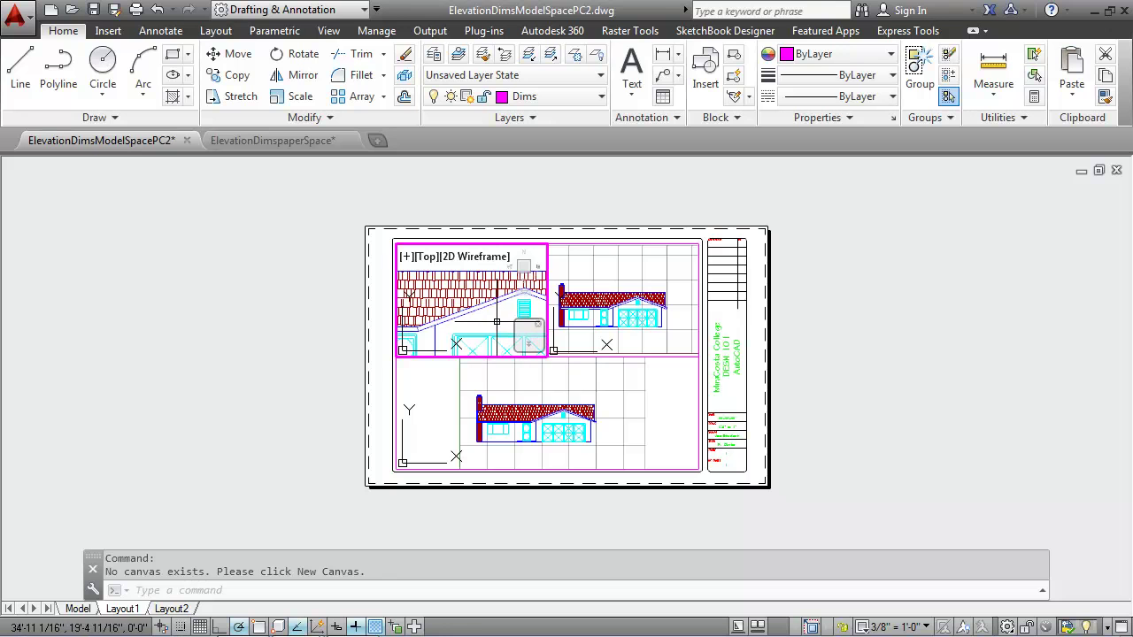
{"action": "middle_click_drag", "start_coordinate": [496, 321], "coordinate": [447, 271]}
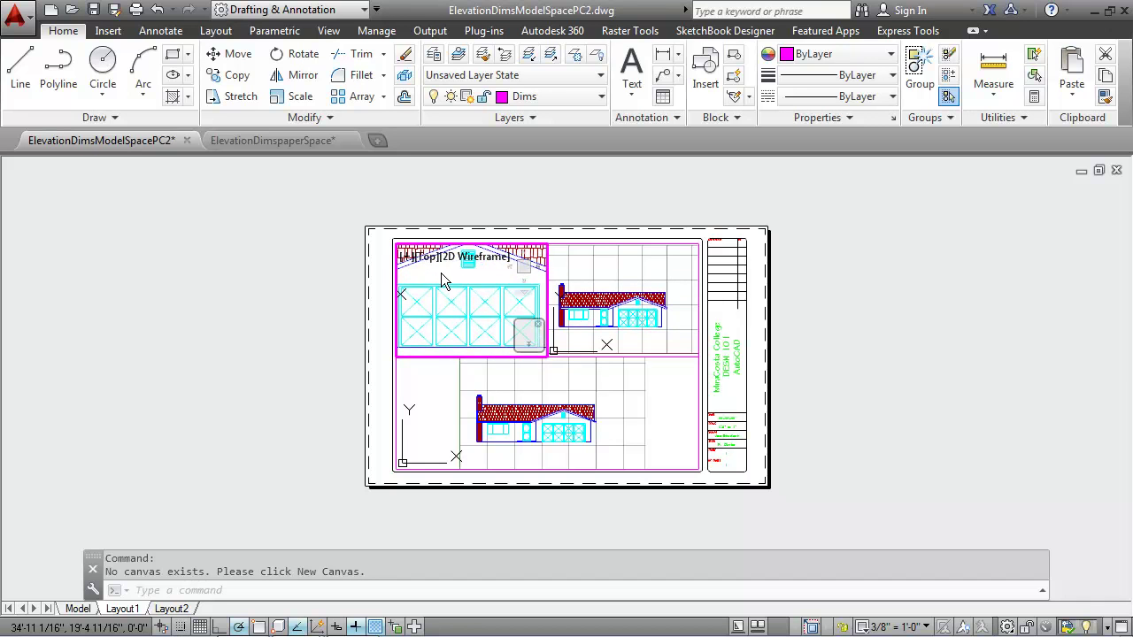
{"action": "middle_click_drag", "start_coordinate": [448, 272], "coordinate": [462, 269]}
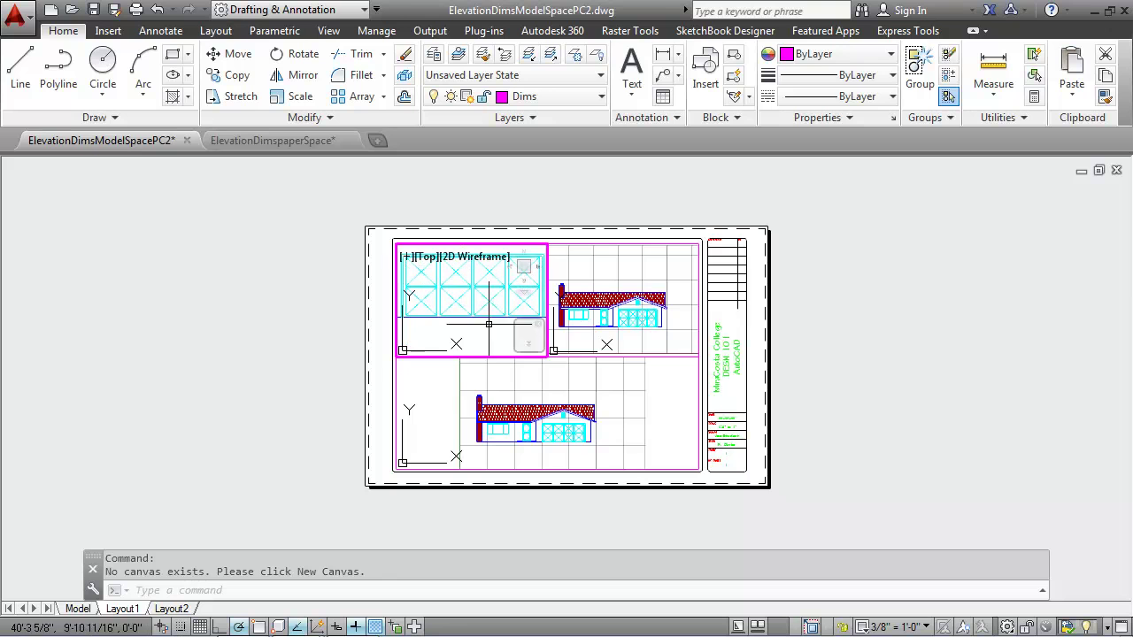
{"action": "left_click", "coordinate": [654, 270]}
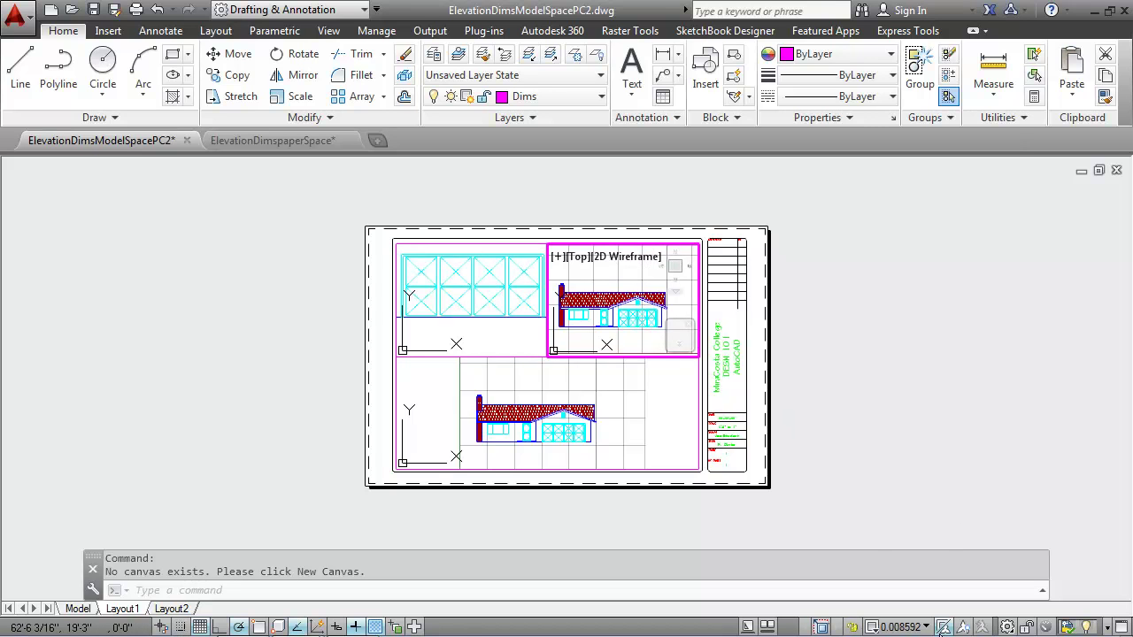
Step: Set the top-right viewport to 1/2" = 1'-0" and pan onto the window detail
{"action": "left_click", "coordinate": [911, 626]}
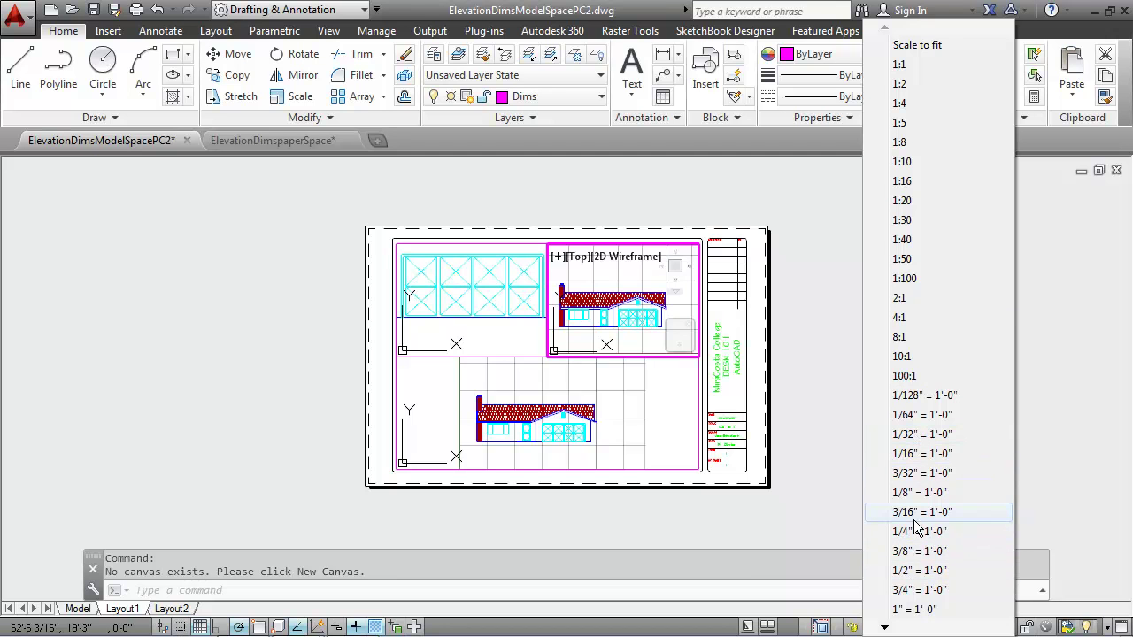
{"action": "left_click", "coordinate": [916, 569]}
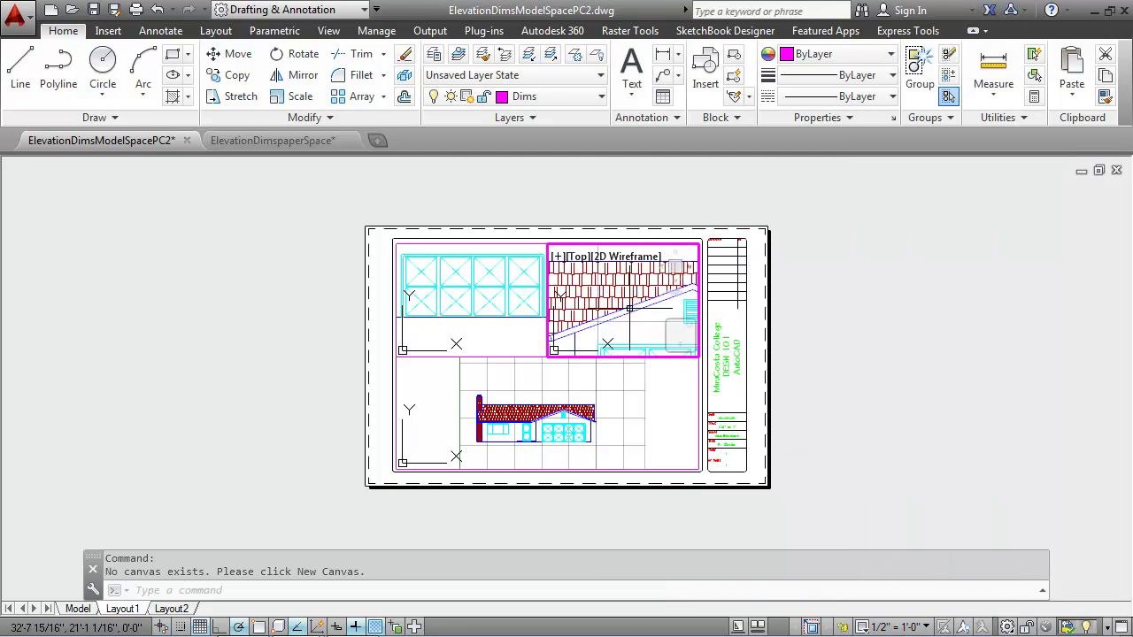
{"action": "mouse_move", "coordinate": [627, 308]}
{"action": "middle_mouse_down"}
{"action": "mouse_move", "coordinate": [678, 286]}
{"action": "mouse_move", "coordinate": [622, 304]}
{"action": "mouse_move", "coordinate": [617, 283]}
{"action": "mouse_move", "coordinate": [637, 289]}
{"action": "middle_mouse_up"}
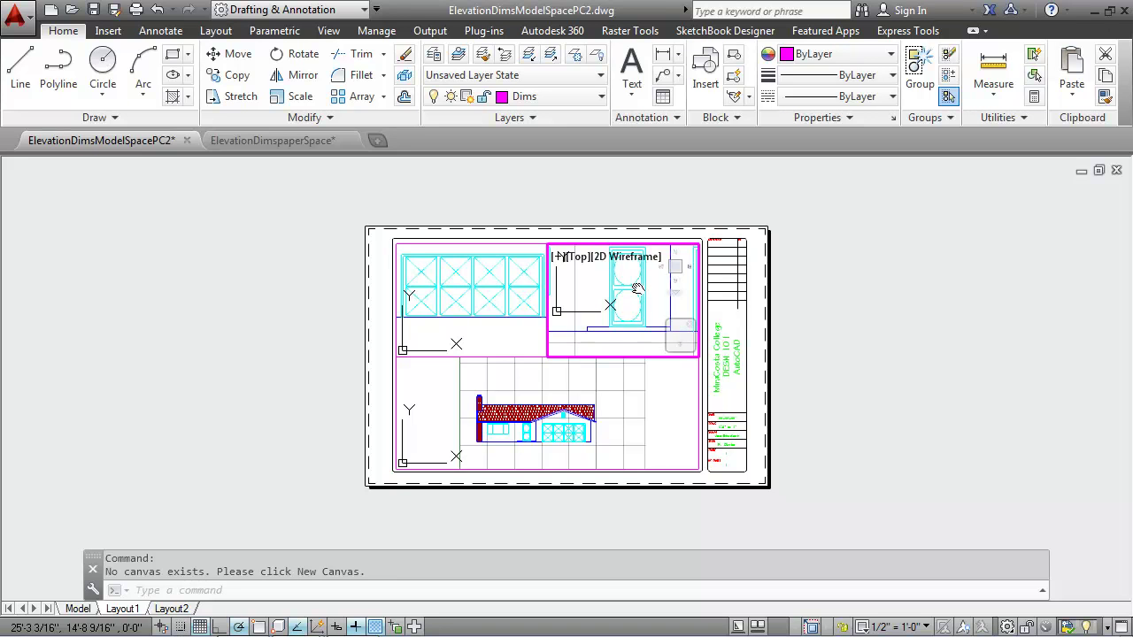
{"action": "middle_click_drag", "start_coordinate": [637, 289], "coordinate": [637, 290]}
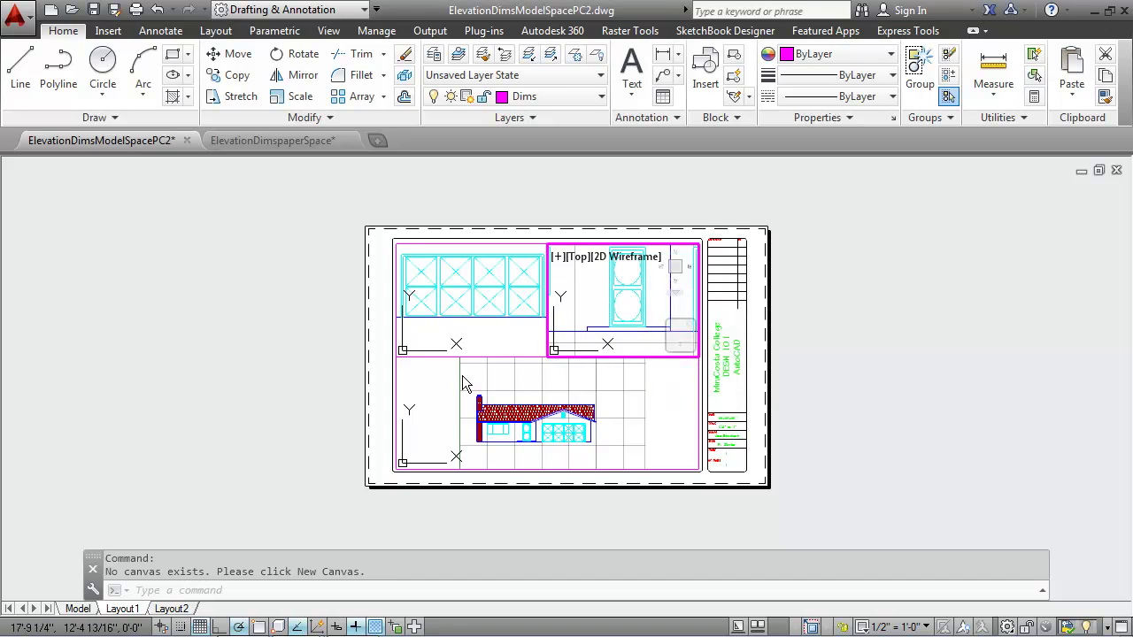
Step: Narrow the top-right viewport frame by stretching its right and left corners inward
{"action": "left_click", "coordinate": [665, 382]}
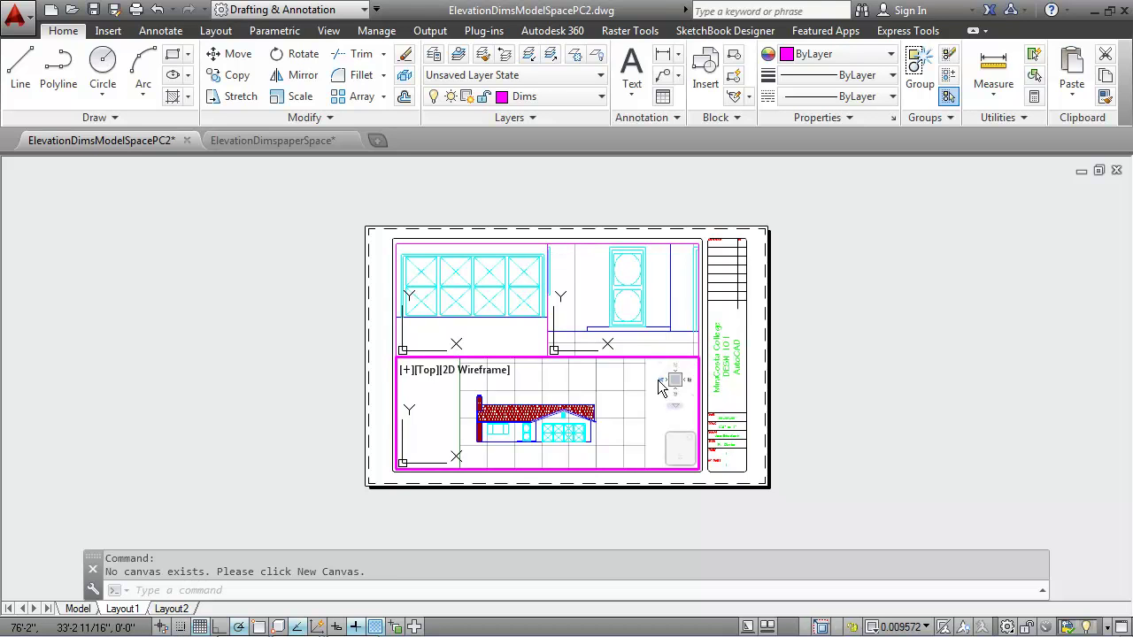
{"action": "double_click", "coordinate": [381, 400]}
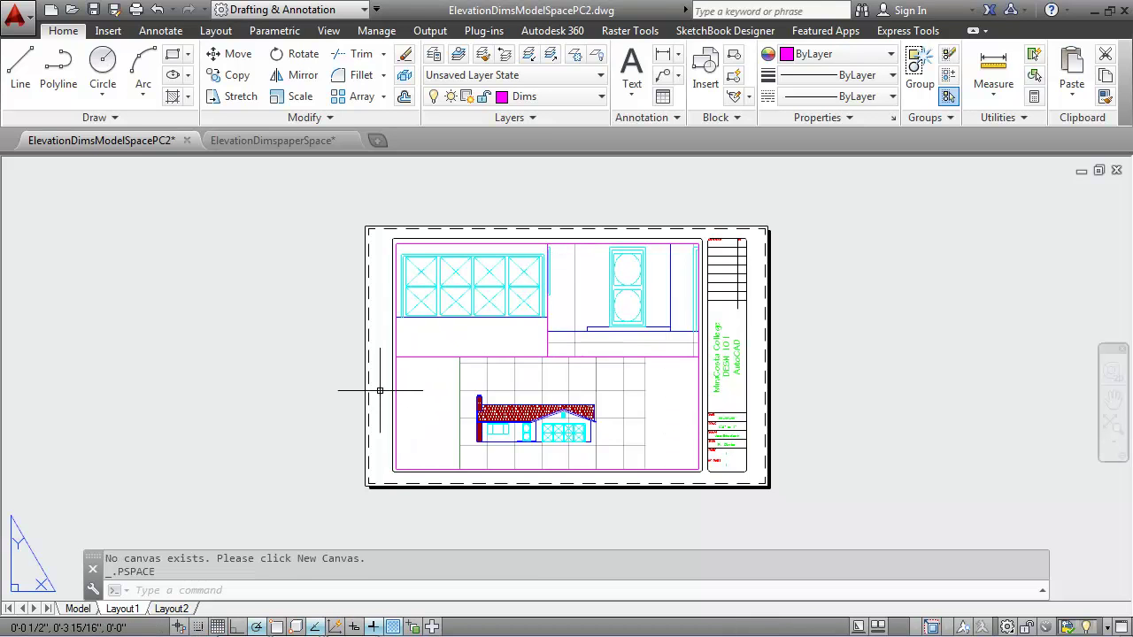
{"action": "left_click", "coordinate": [561, 241]}
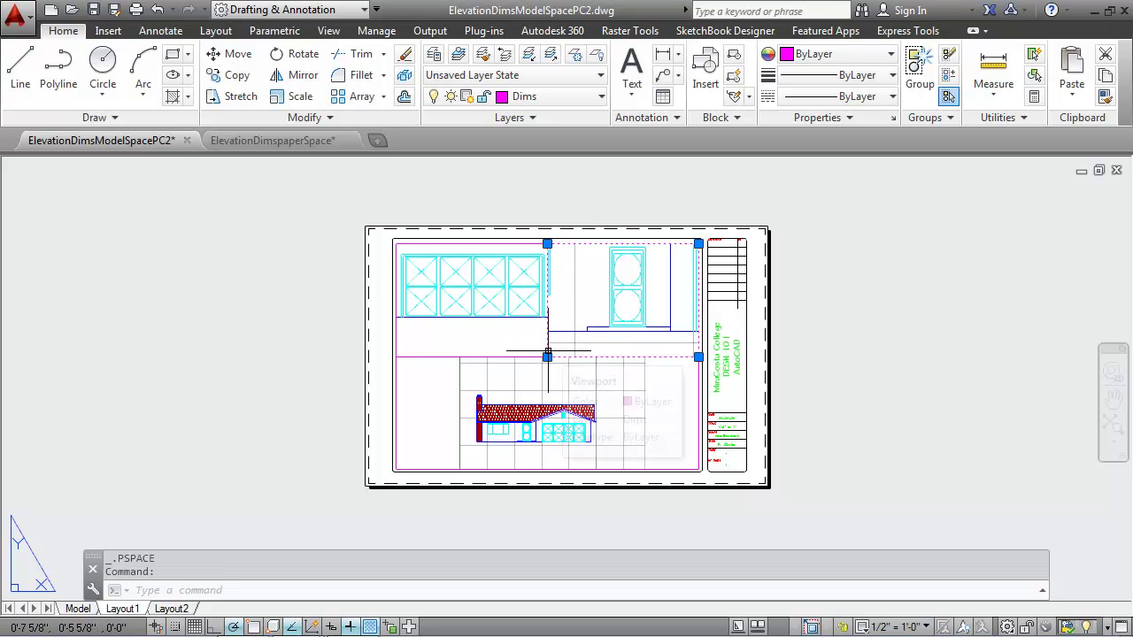
{"action": "left_click", "coordinate": [698, 356]}
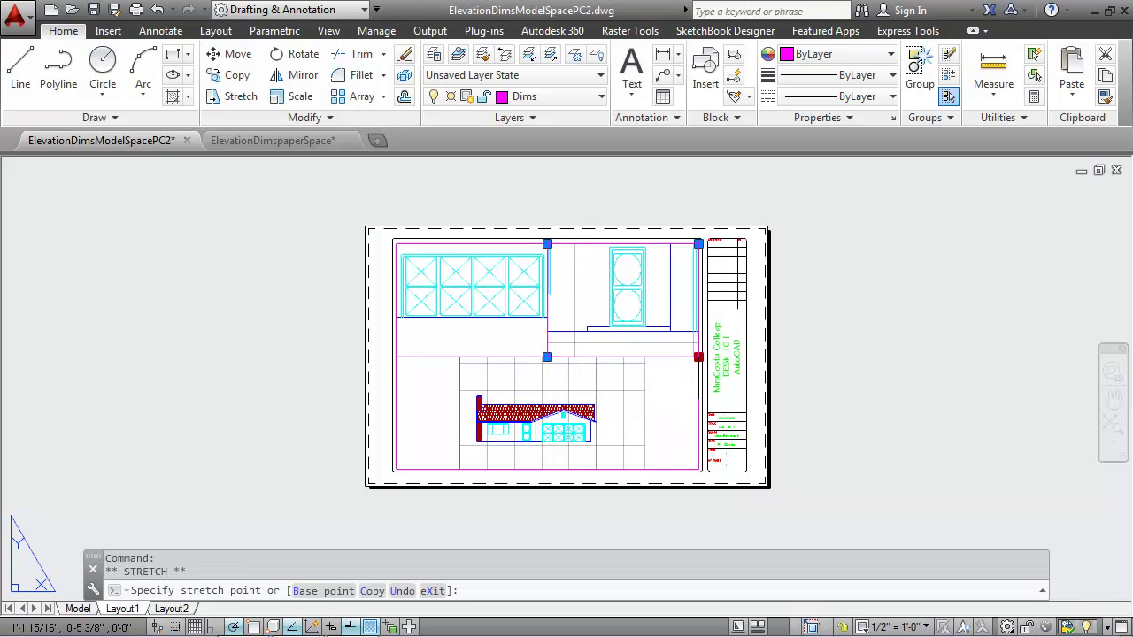
{"action": "left_click", "coordinate": [669, 357]}
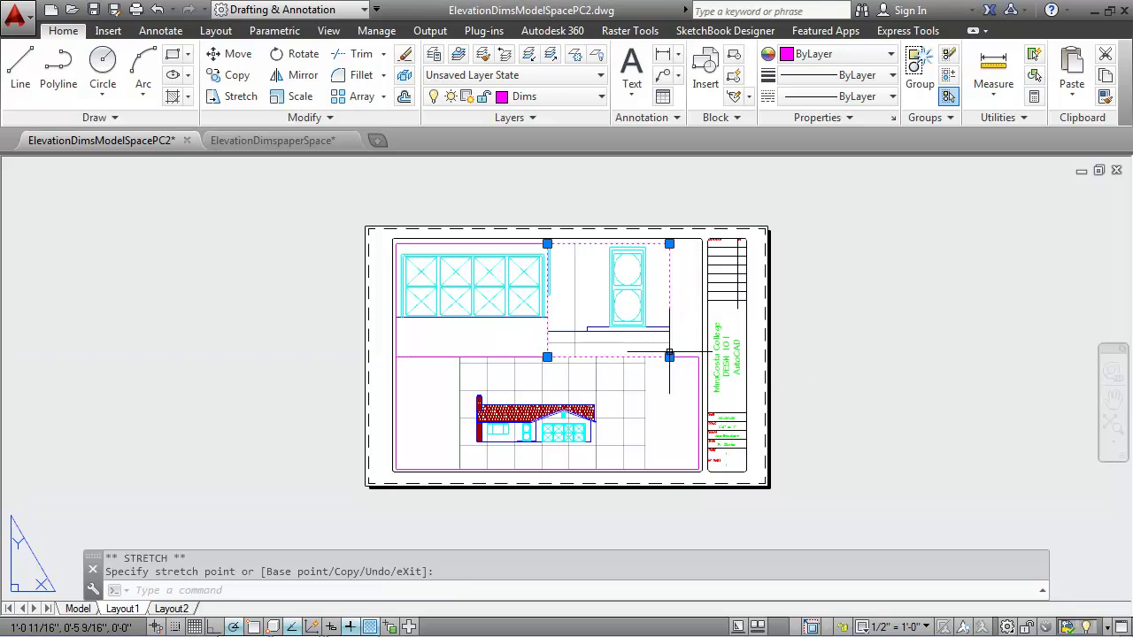
{"action": "left_click", "coordinate": [547, 356]}
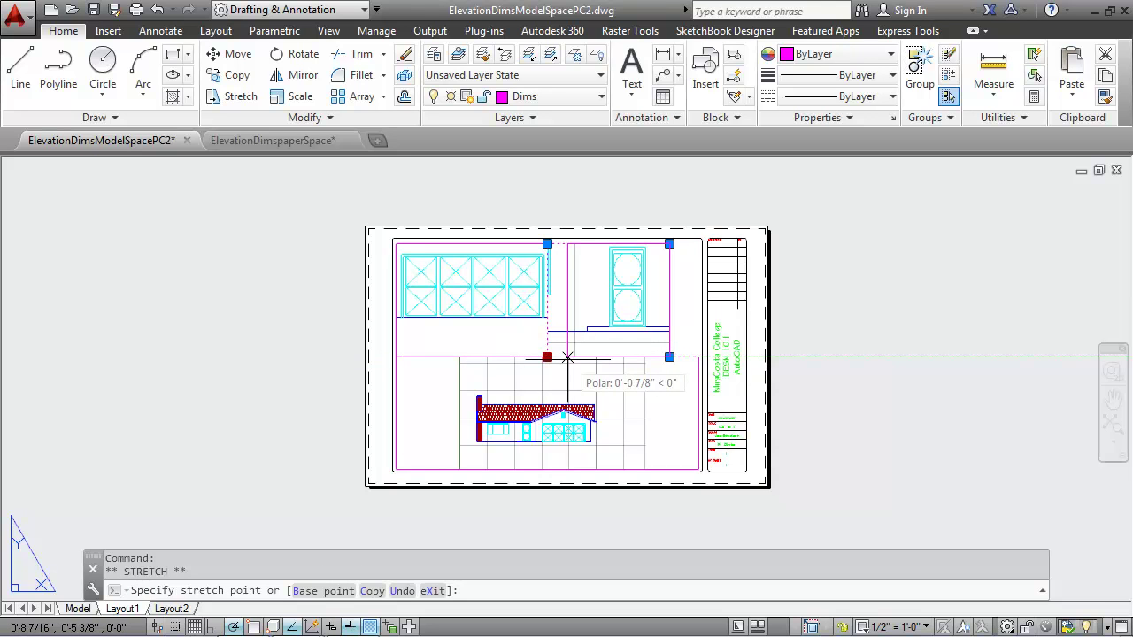
{"action": "left_click", "coordinate": [569, 356]}
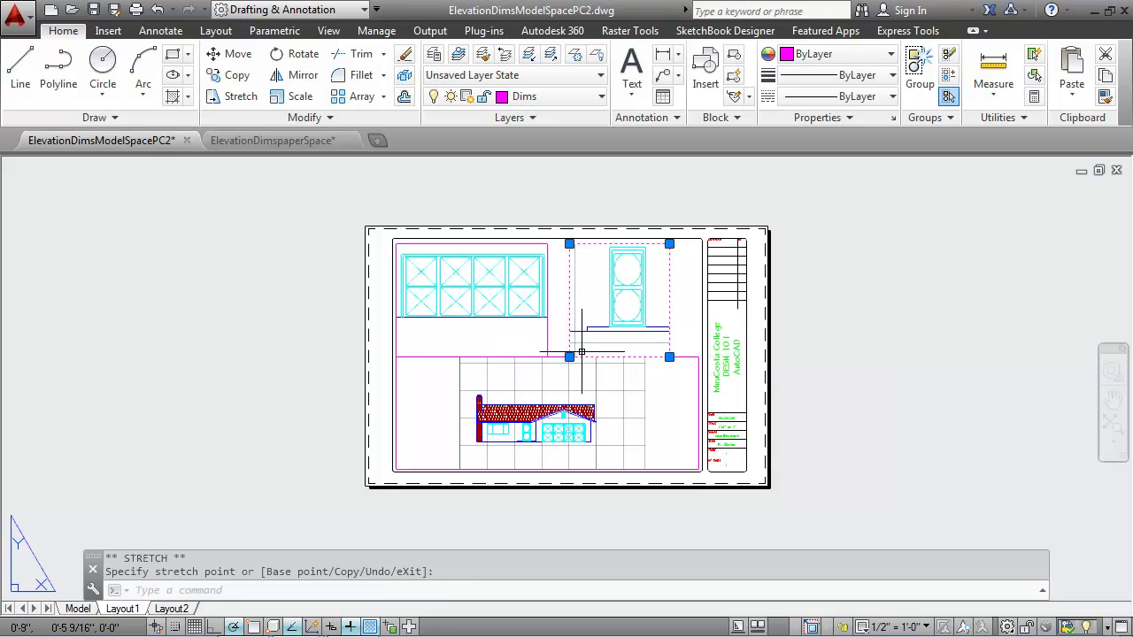
{"action": "key", "text": "Escape"}
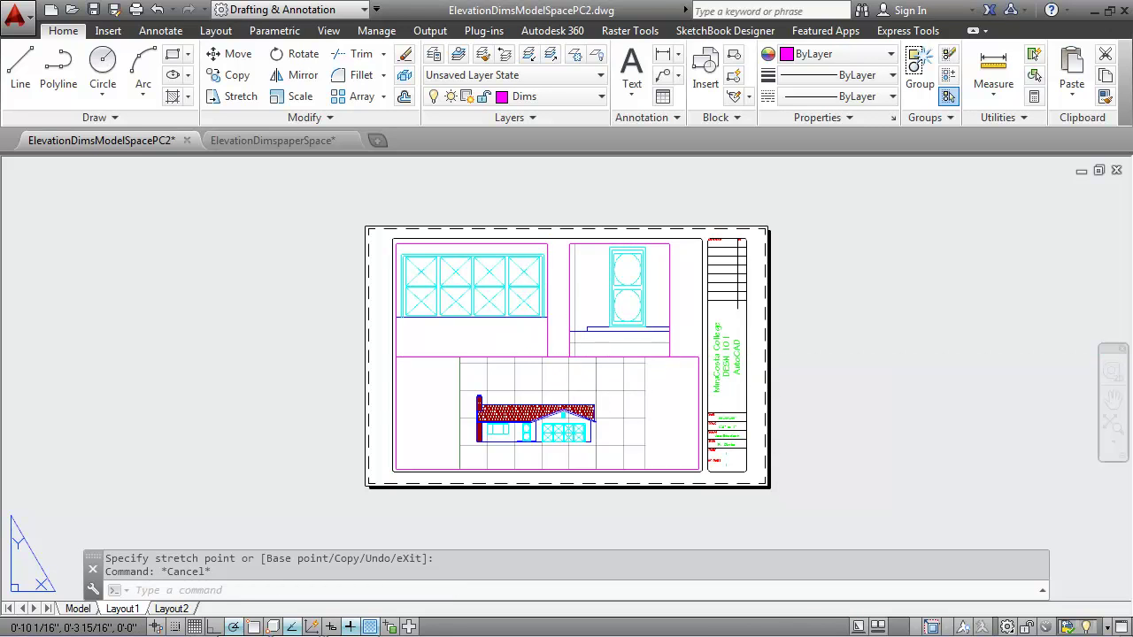
Step: Turn off the lower viewport's grid, scale it to 3/16" = 1'-0" and center the house elevation
{"action": "double_click", "coordinate": [606, 390]}
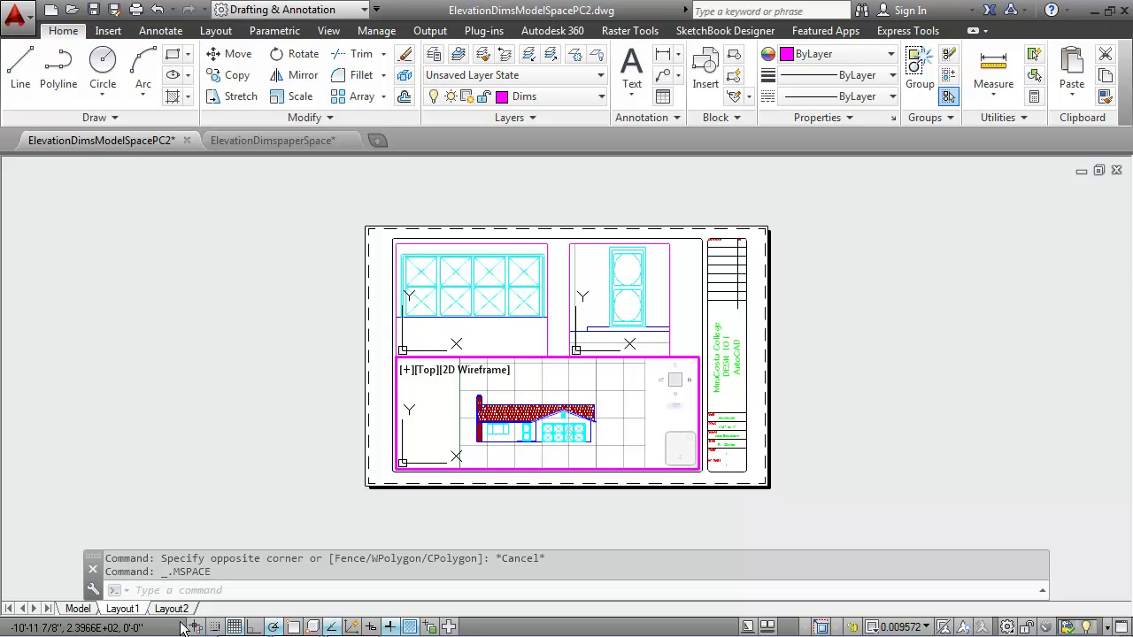
{"action": "left_click", "coordinate": [234, 626]}
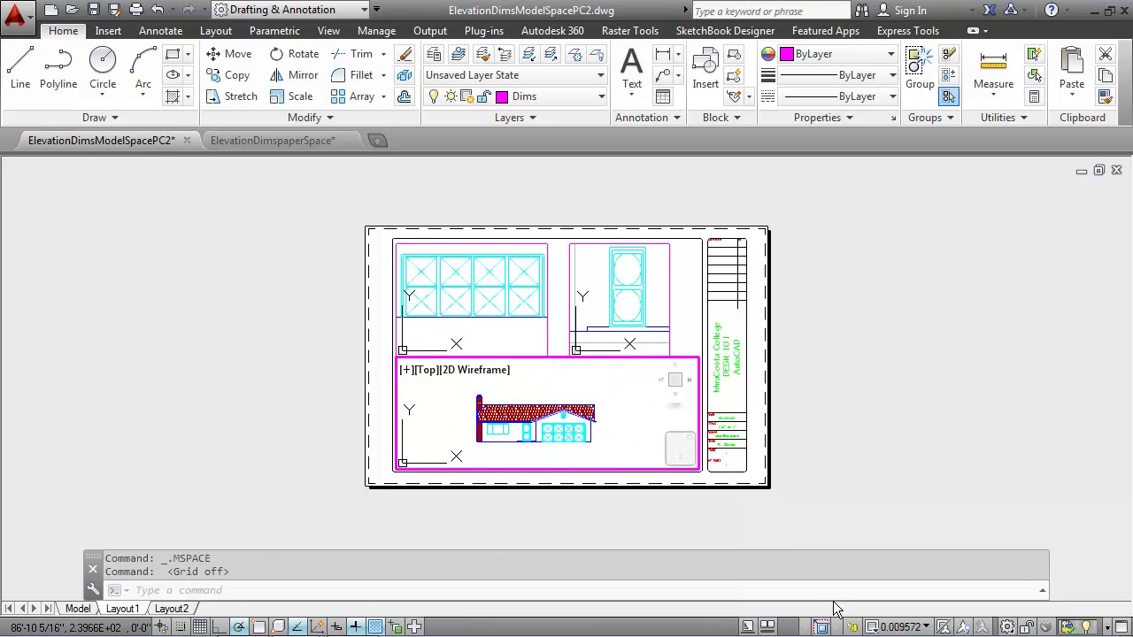
{"action": "left_click", "coordinate": [885, 627]}
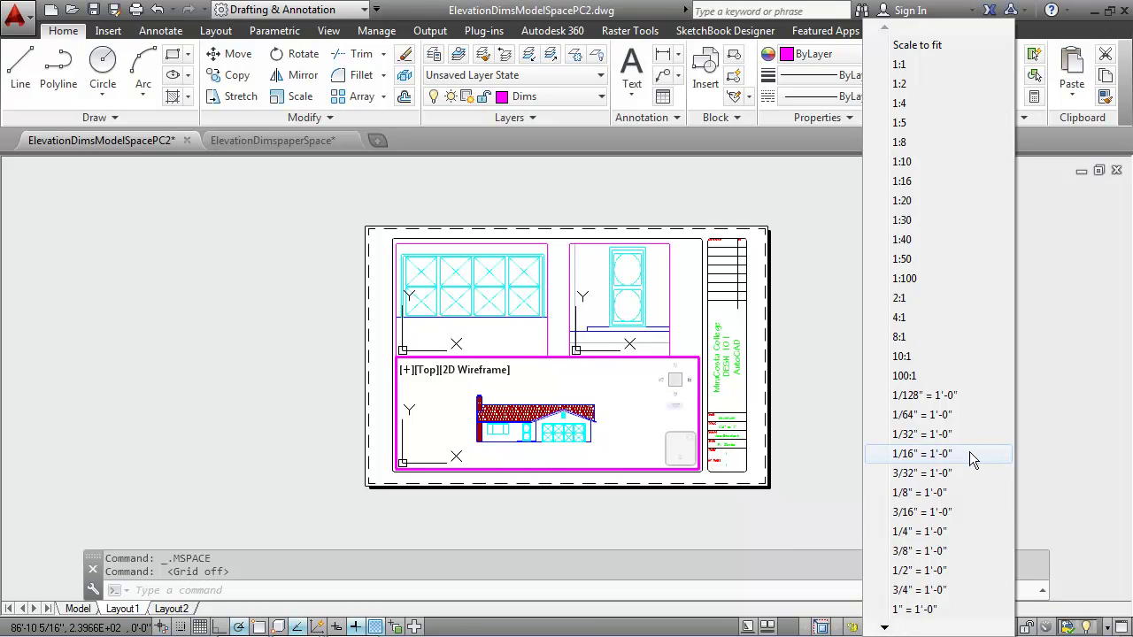
{"action": "left_click", "coordinate": [920, 513]}
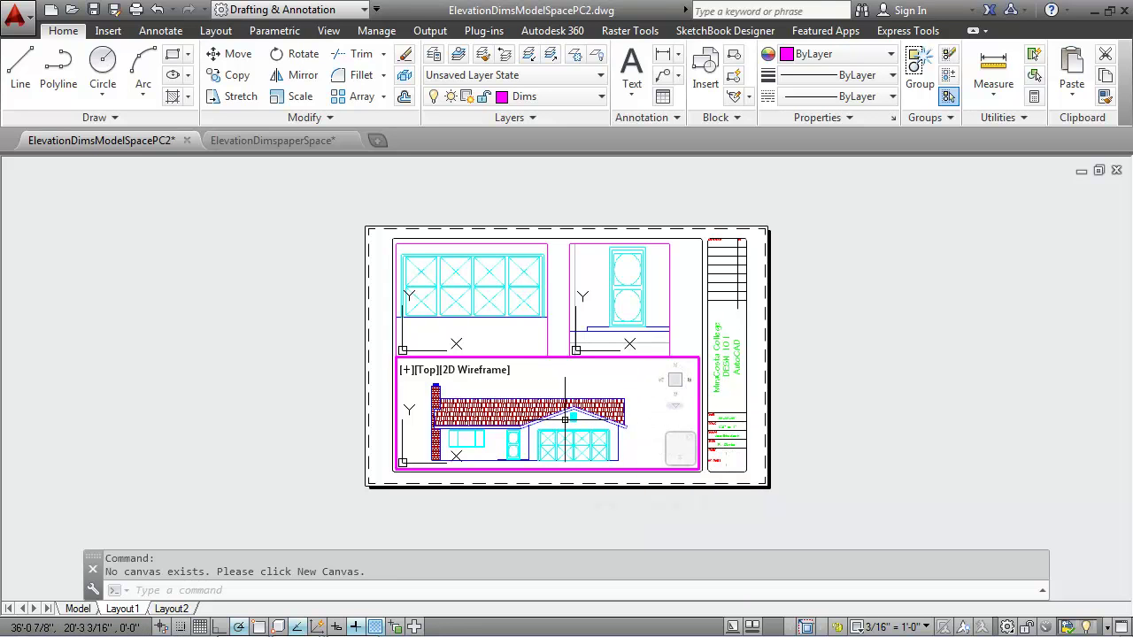
{"action": "middle_click_drag", "start_coordinate": [565, 418], "coordinate": [584, 403]}
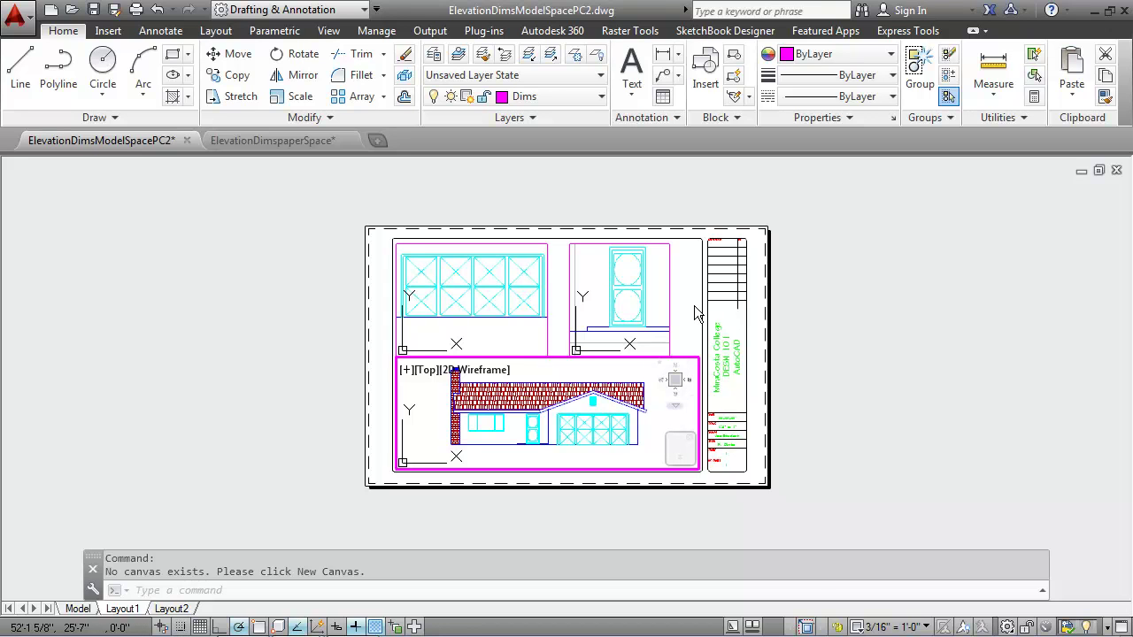
Step: Lock the lower, top-right and top-left viewports, then start a linear dimension
{"action": "left_click", "coordinate": [842, 628]}
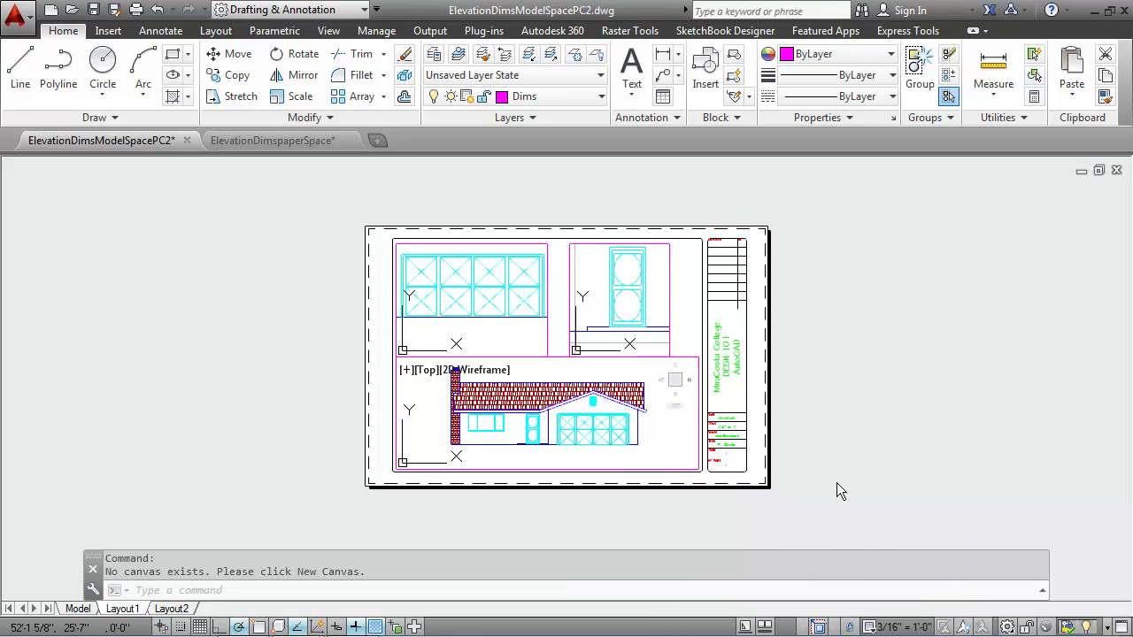
{"action": "left_click", "coordinate": [599, 267]}
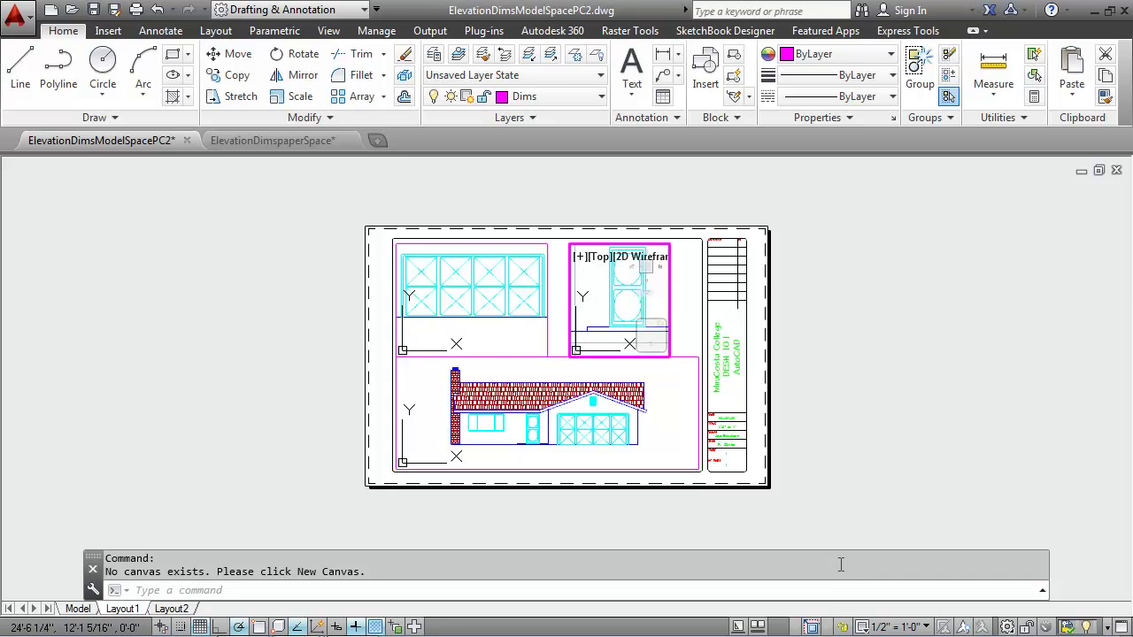
{"action": "left_click", "coordinate": [842, 627]}
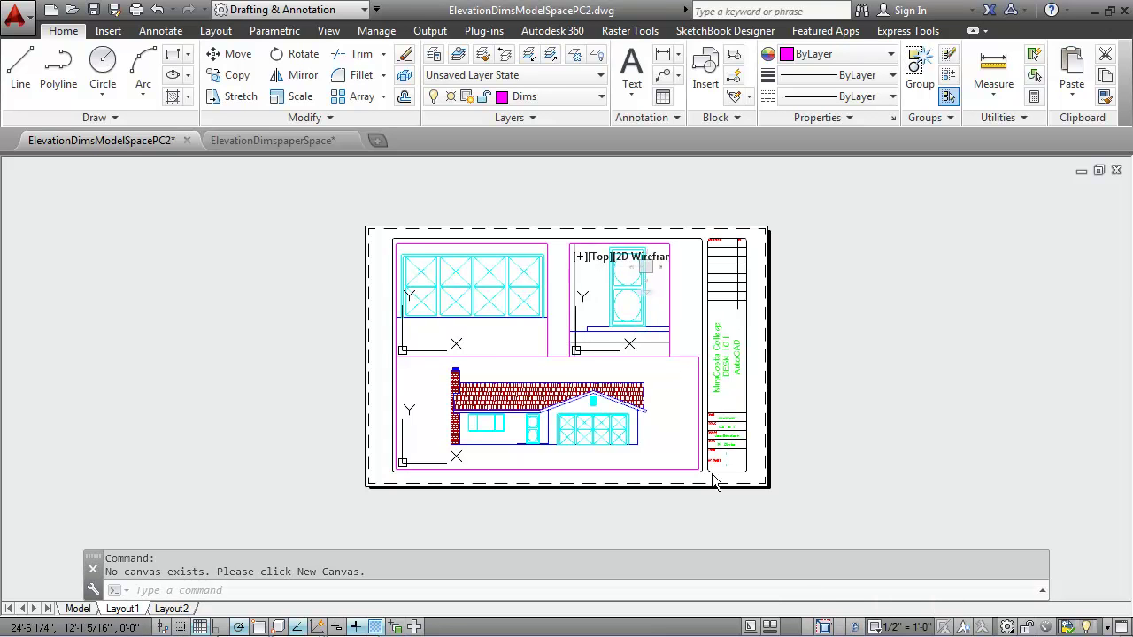
{"action": "left_click", "coordinate": [514, 332]}
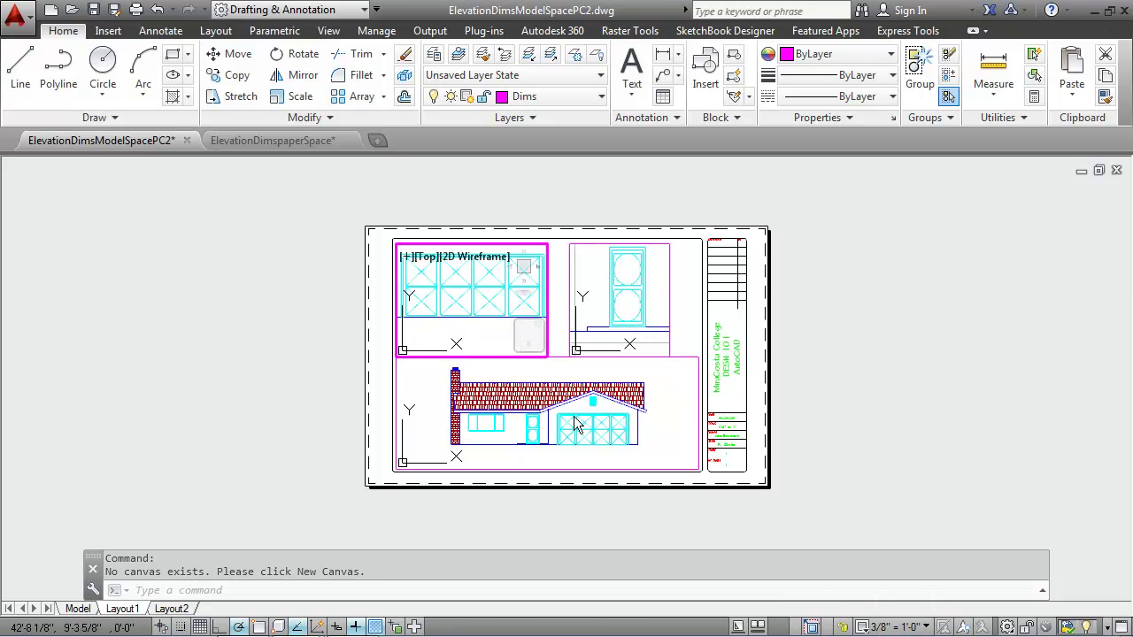
{"action": "left_click", "coordinate": [845, 627]}
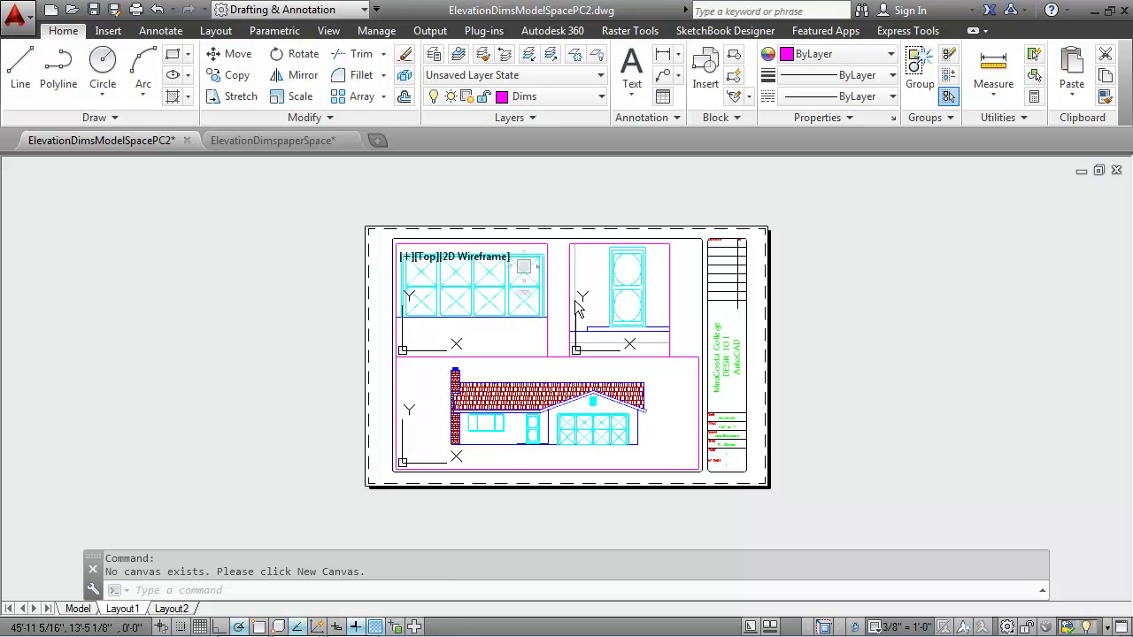
{"action": "left_click", "coordinate": [161, 33]}
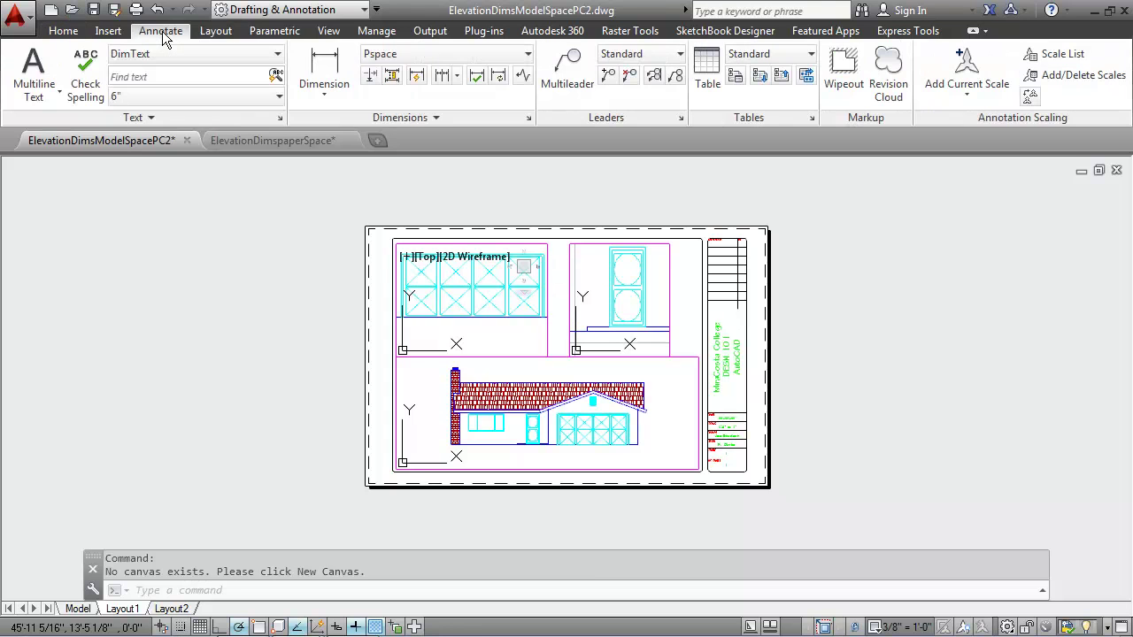
{"action": "left_click", "coordinate": [317, 64]}
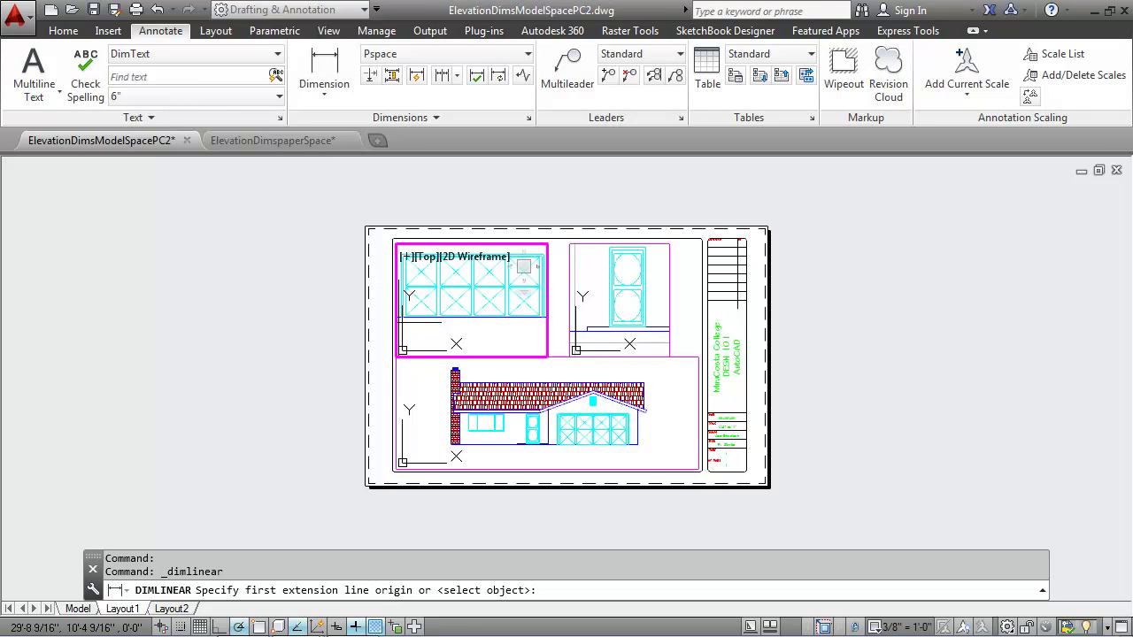
Step: With Osnap on, dimension the cabinet's bottom edge at 16' below it in the top-left viewport
{"action": "scroll", "coordinate": [407, 325], "scroll_direction": "up", "scroll_amount": 2}
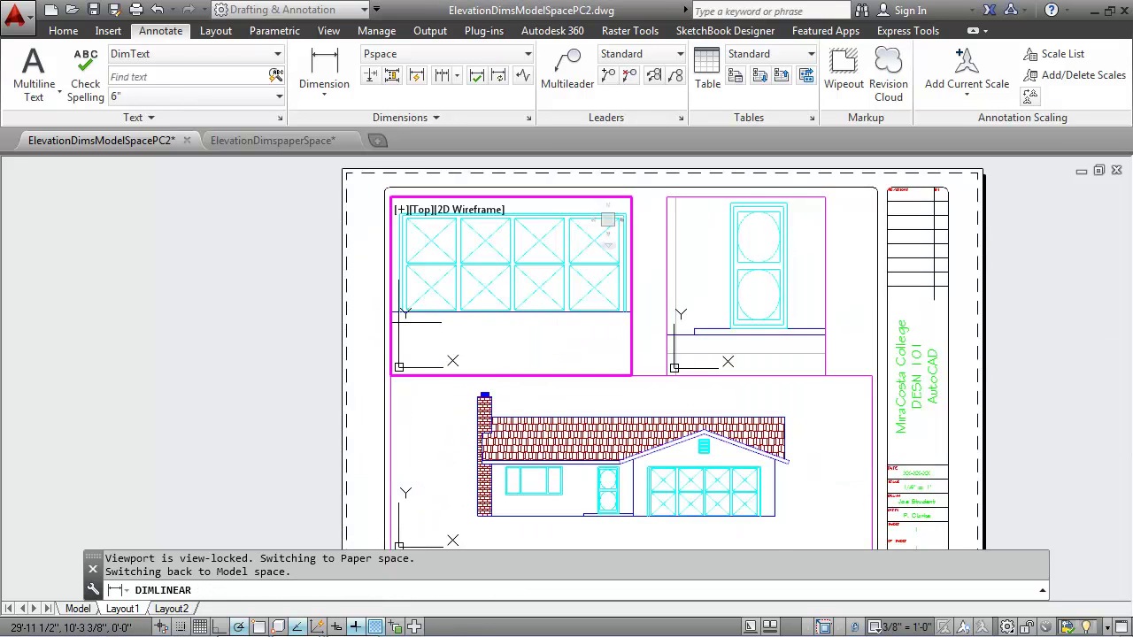
{"action": "scroll", "coordinate": [407, 316], "scroll_direction": "up", "scroll_amount": 2}
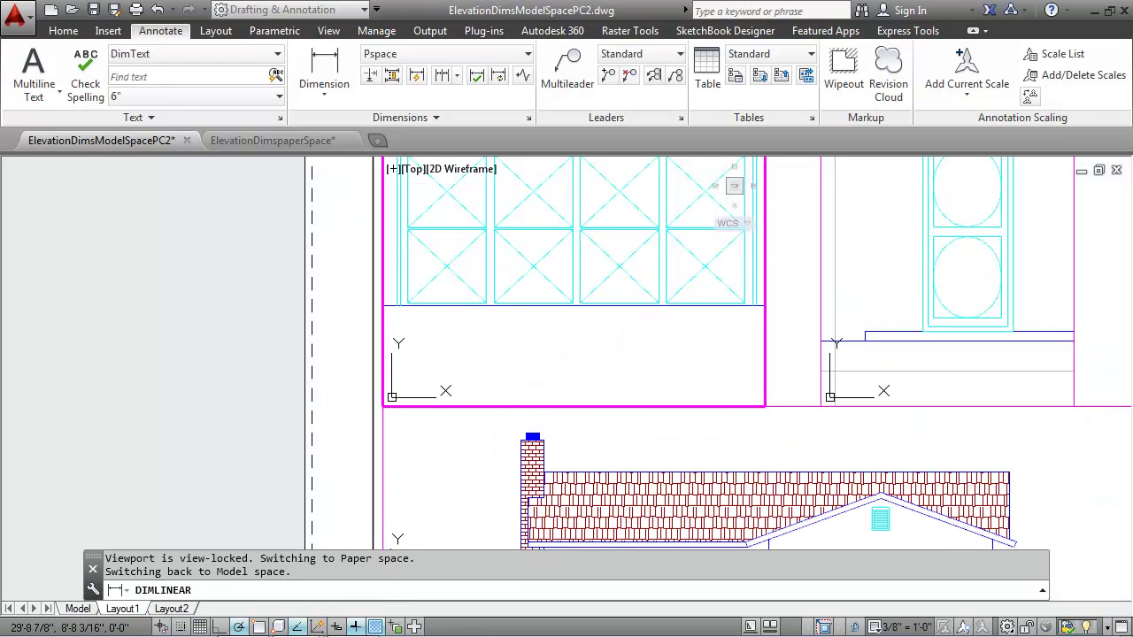
{"action": "left_click", "coordinate": [259, 626]}
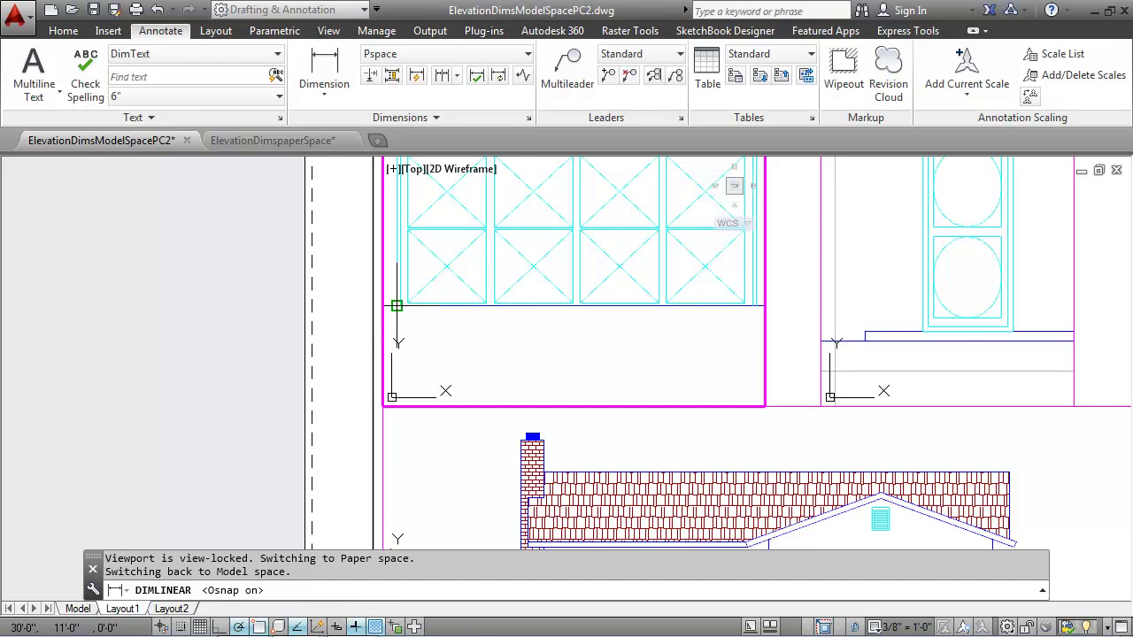
{"action": "left_click", "coordinate": [398, 306]}
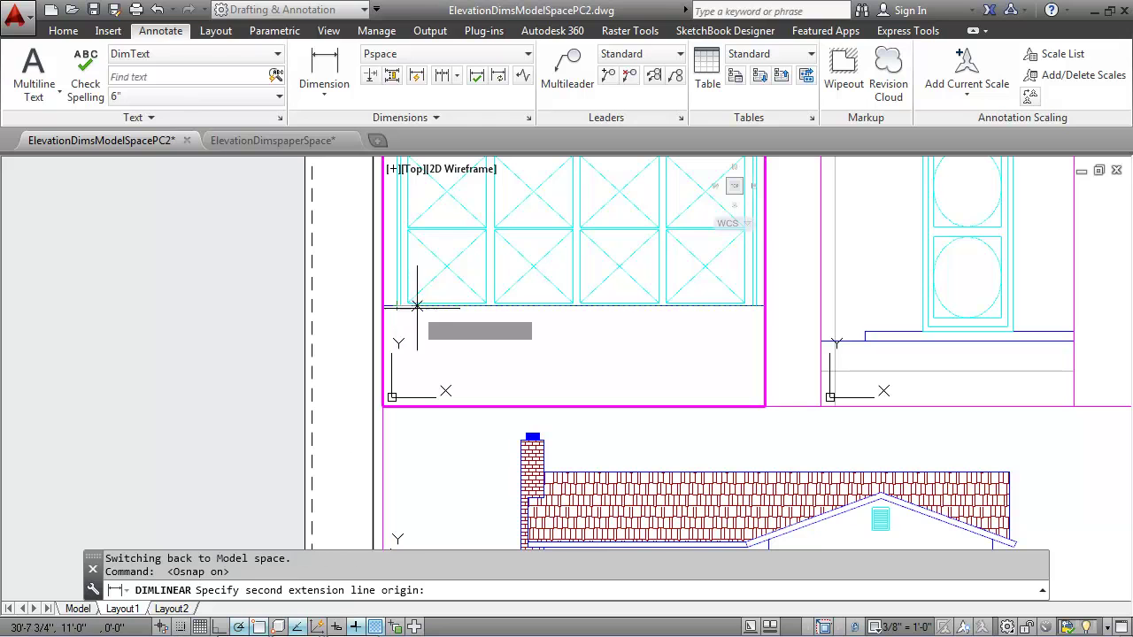
{"action": "left_click", "coordinate": [757, 305]}
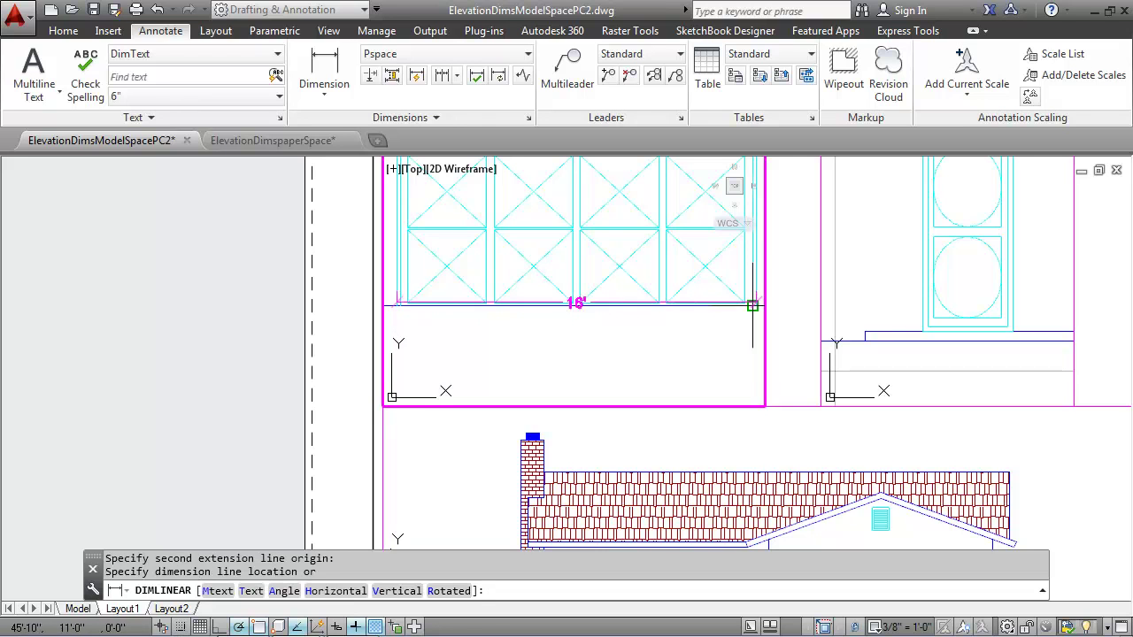
{"action": "left_click", "coordinate": [702, 344]}
{"action": "key", "text": "Escape"}
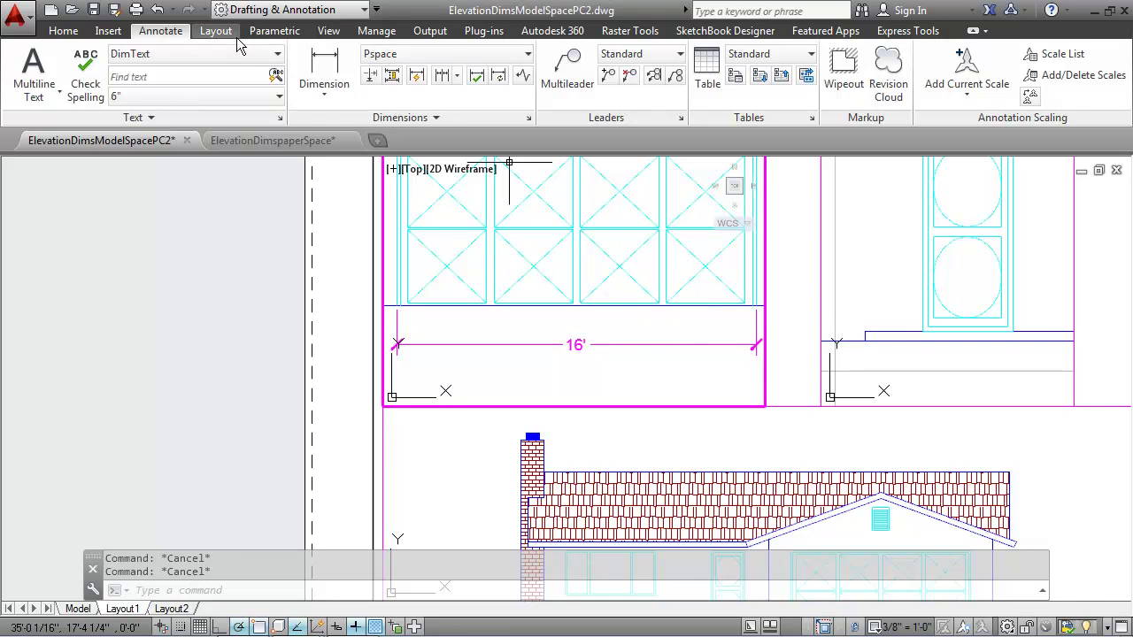
Step: Select the two upper viewport borders in paper space and preview them on the Text and Title layers
{"action": "left_click", "coordinate": [65, 33]}
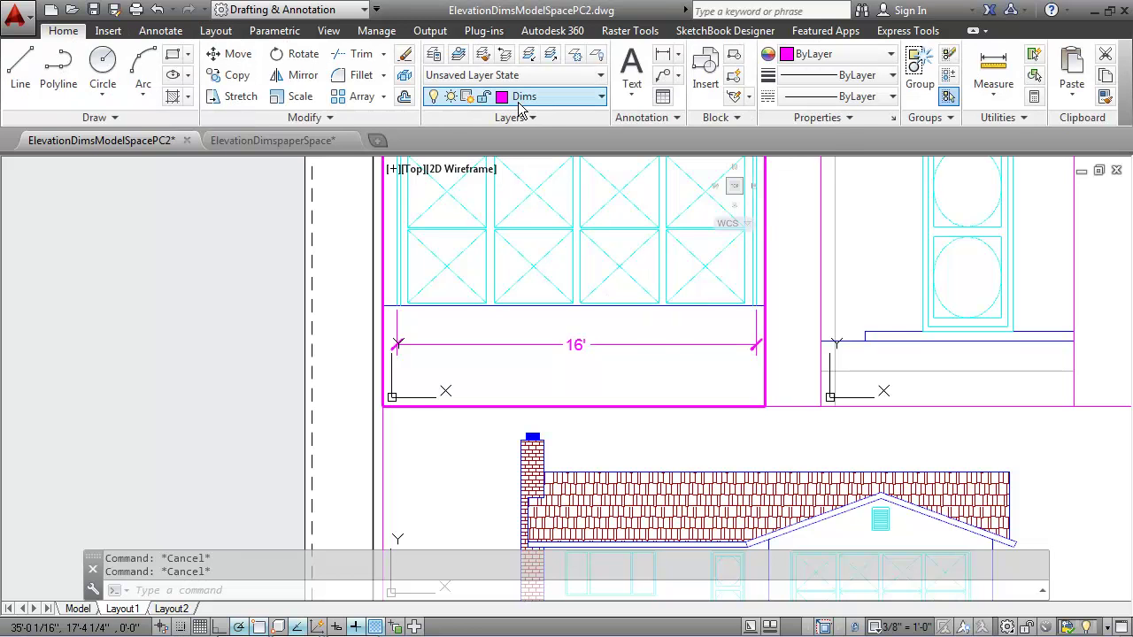
{"action": "double_click", "coordinate": [788, 339]}
{"action": "left_click", "coordinate": [803, 396]}
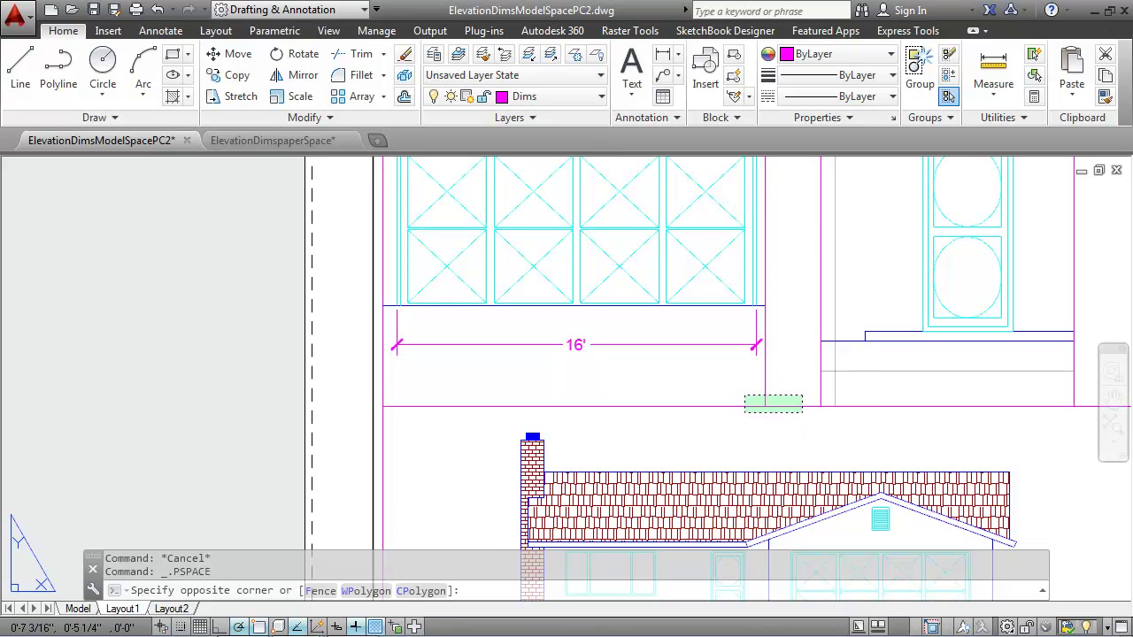
{"action": "left_click", "coordinate": [744, 414]}
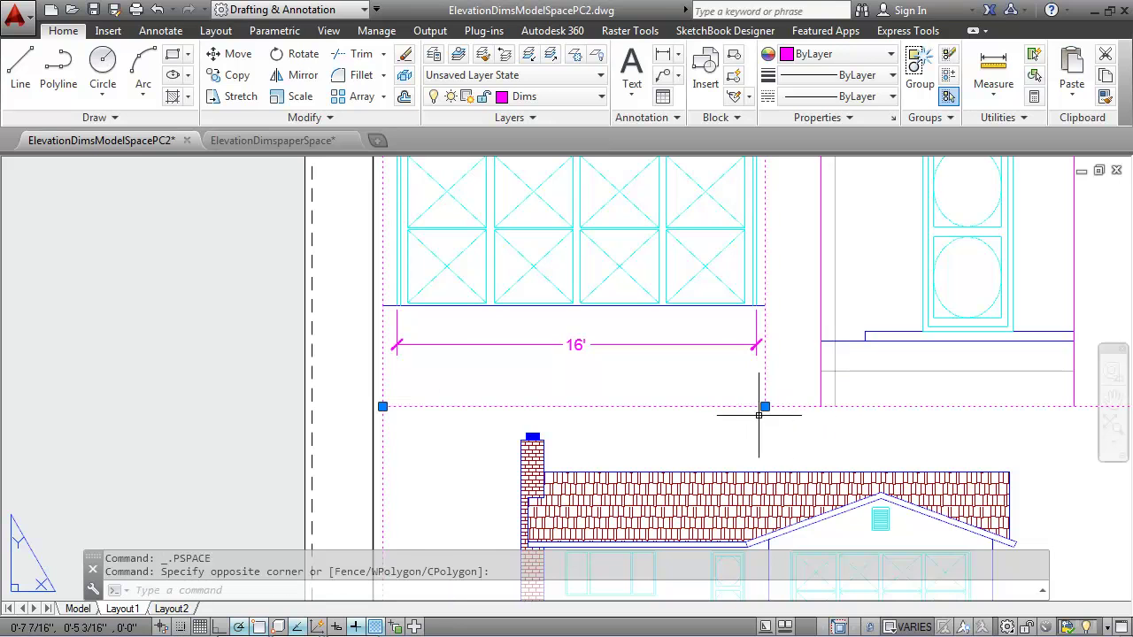
{"action": "left_click", "coordinate": [818, 390]}
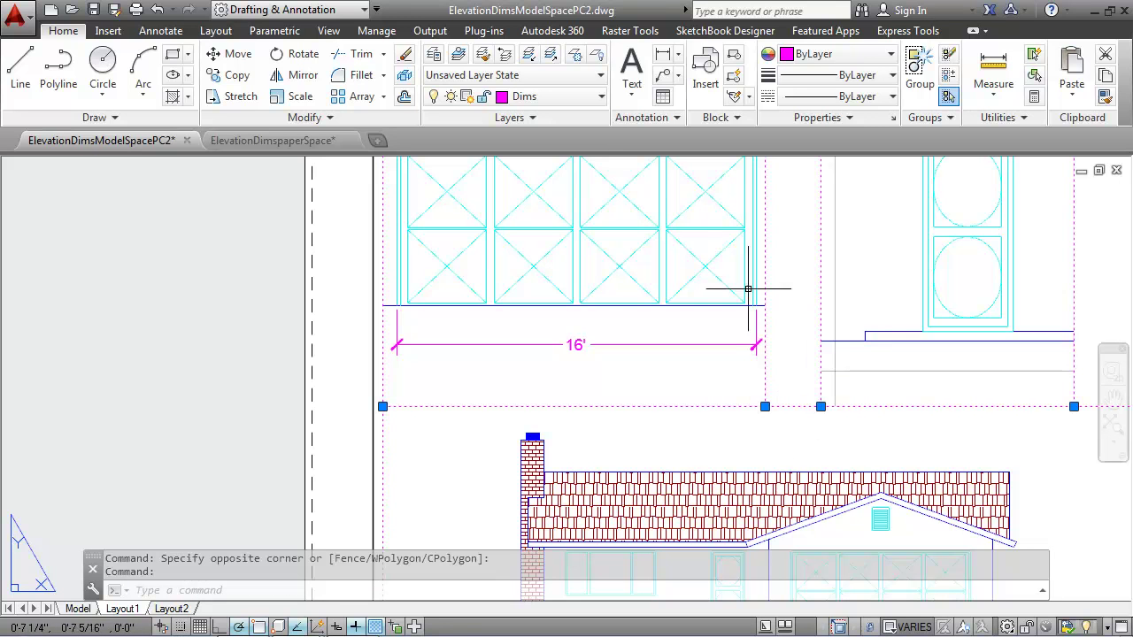
{"action": "left_click", "coordinate": [506, 99]}
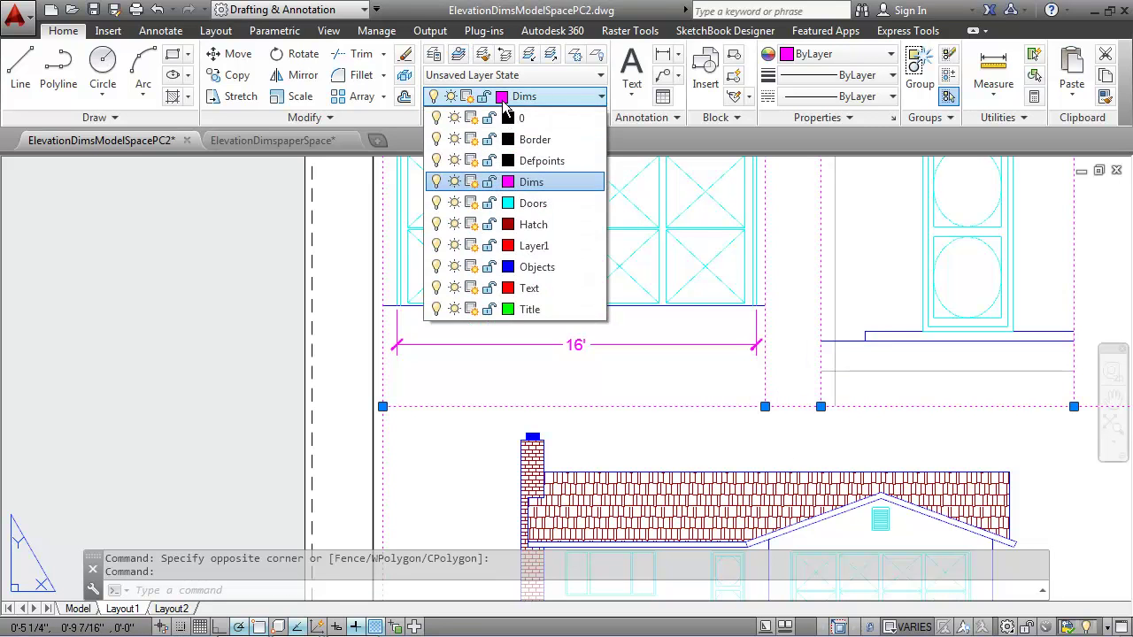
{"action": "left_click", "coordinate": [511, 292]}
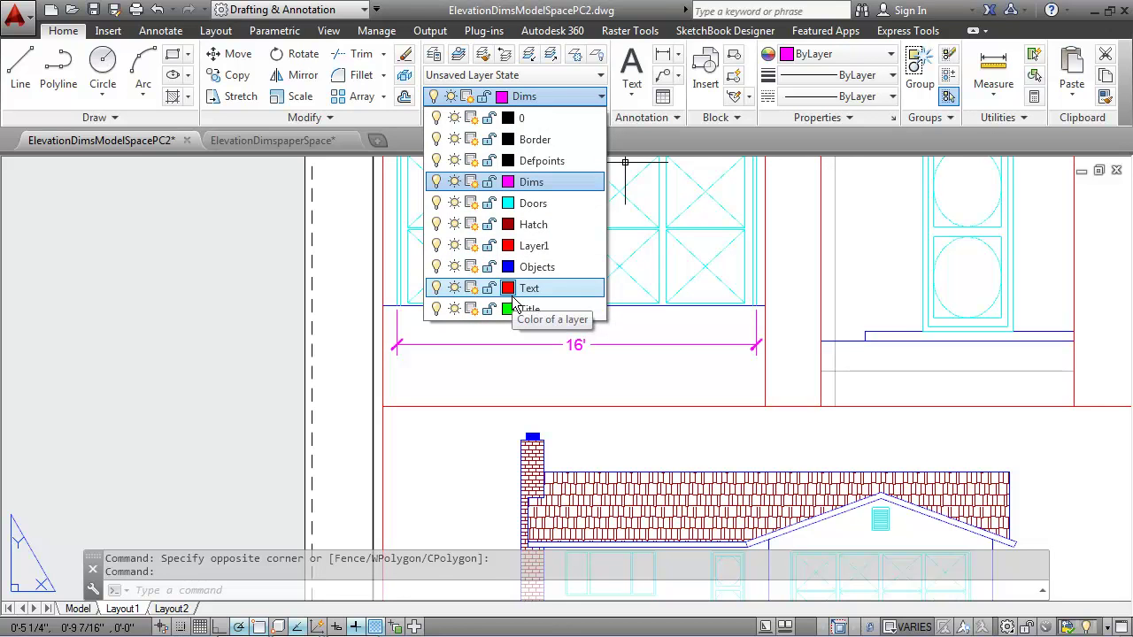
{"action": "left_click", "coordinate": [529, 309]}
{"action": "left_click", "coordinate": [518, 182]}
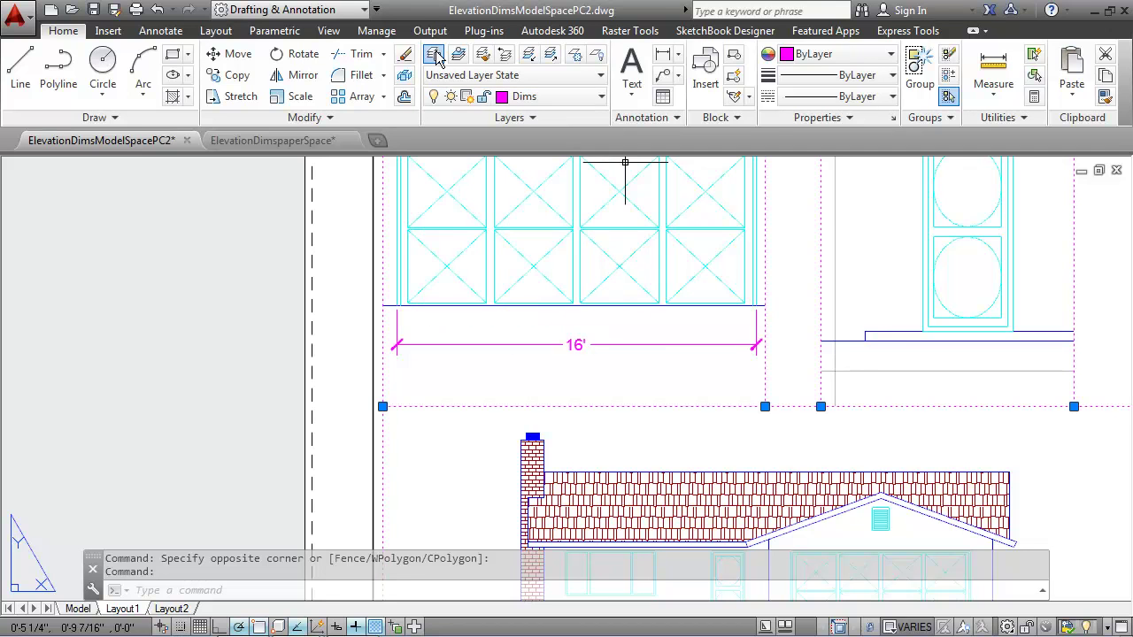
Step: Create a new yellow Vports layer in the Layer Properties Manager
{"action": "left_click", "coordinate": [434, 55]}
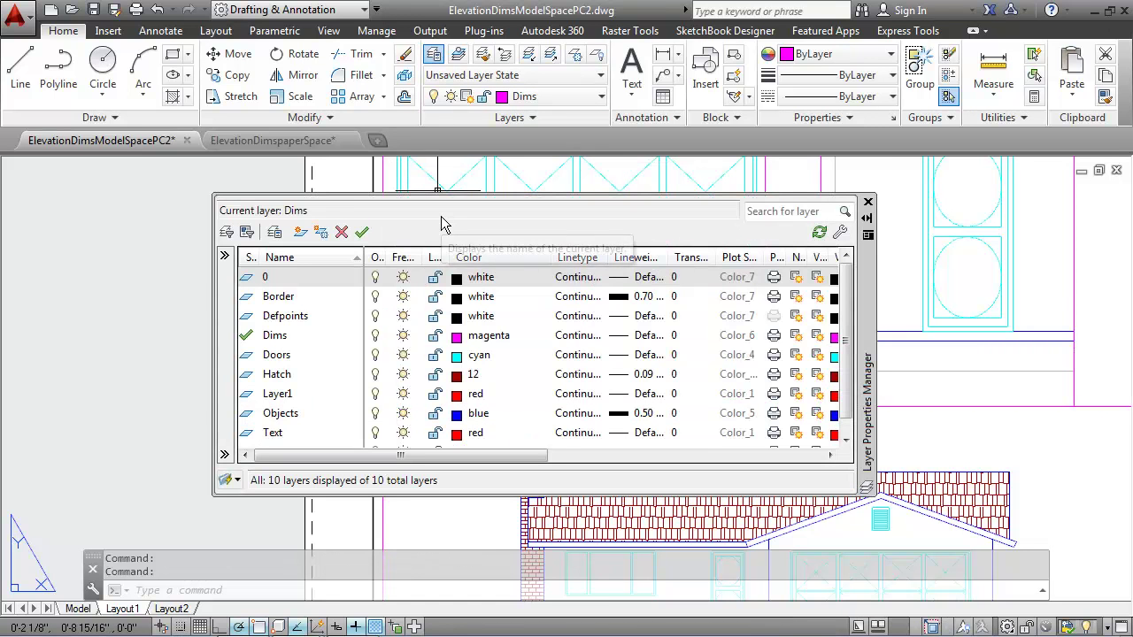
{"action": "left_click", "coordinate": [300, 232]}
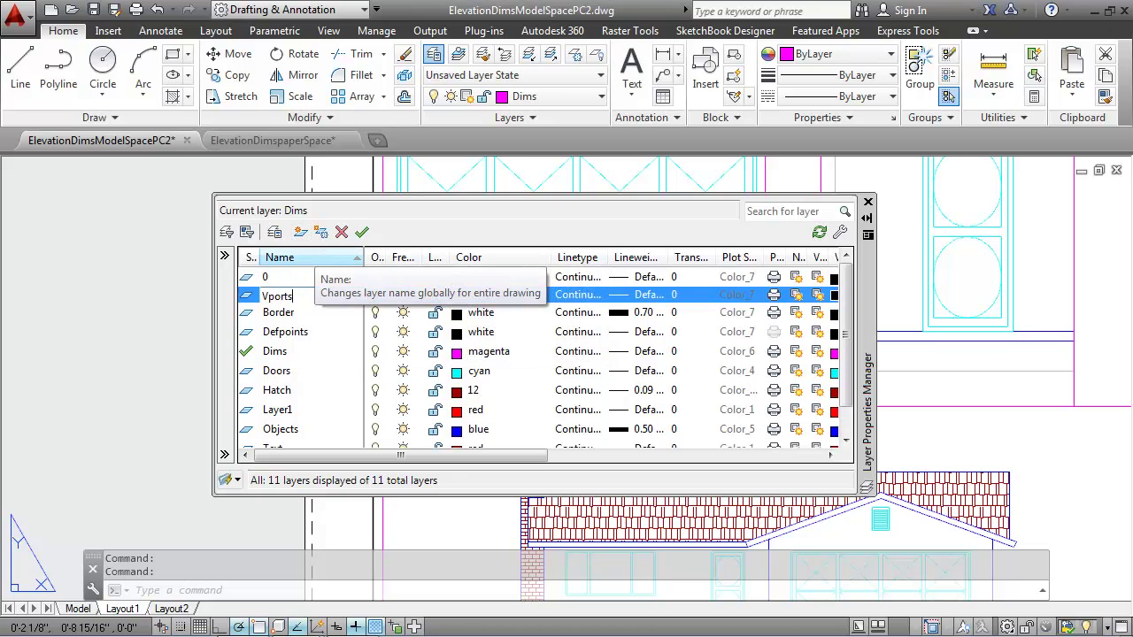
{"action": "left_click", "coordinate": [480, 295]}
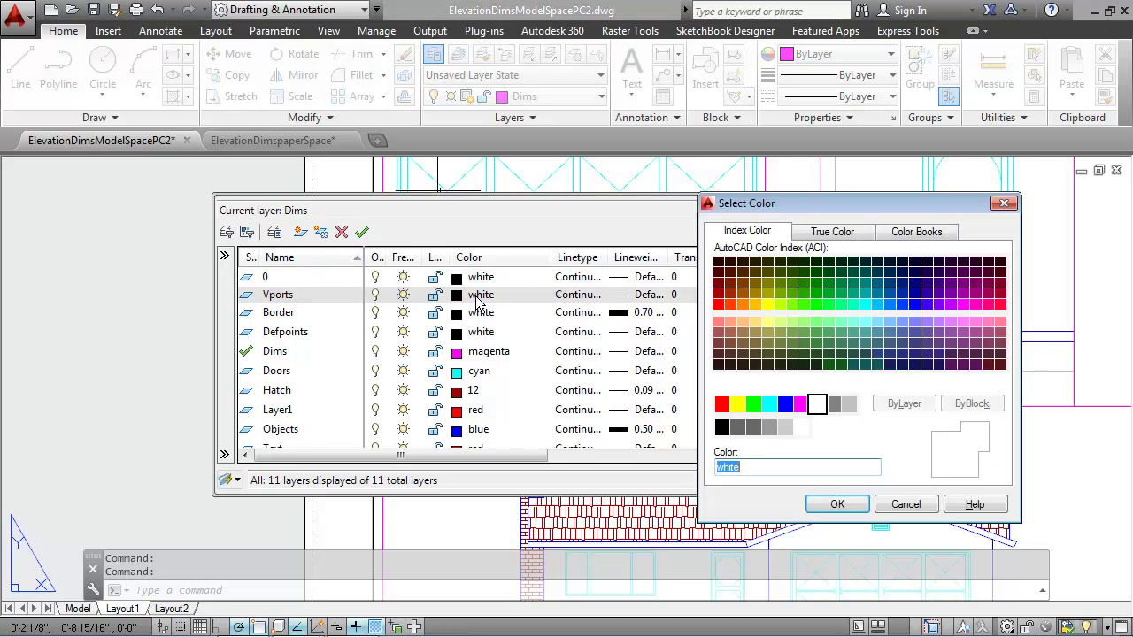
{"action": "left_click", "coordinate": [737, 404]}
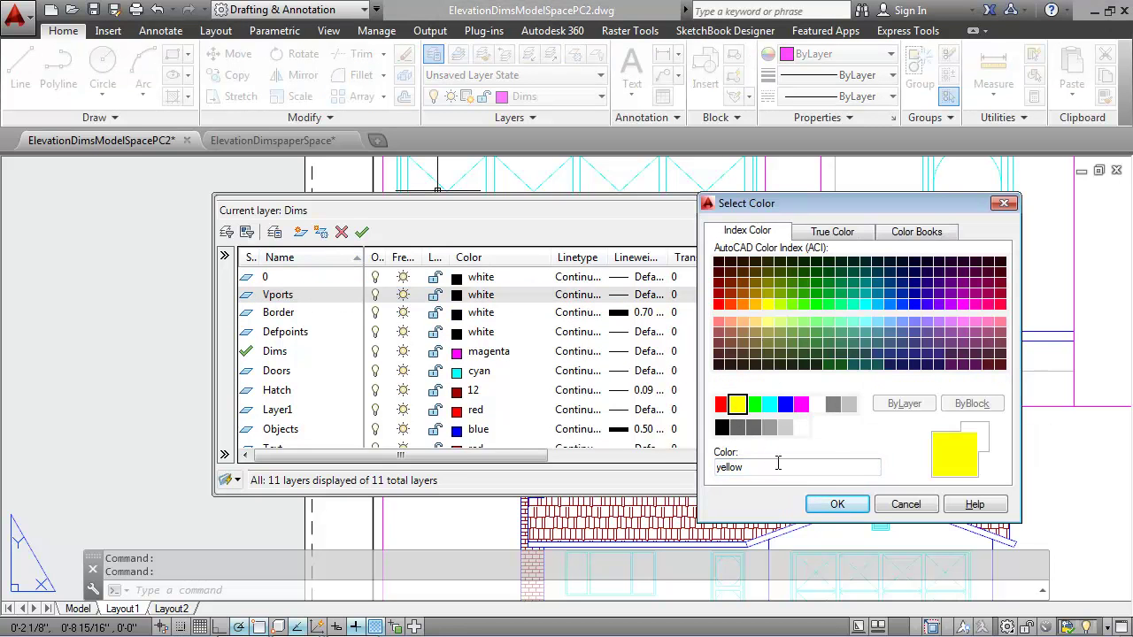
{"action": "left_click", "coordinate": [833, 505]}
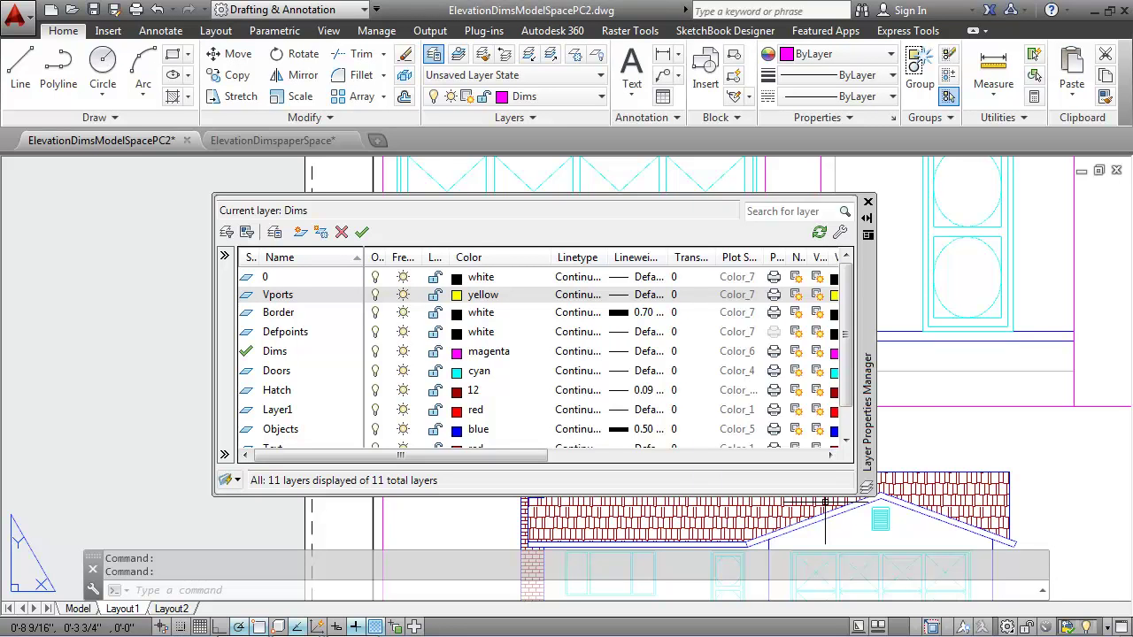
{"action": "left_click", "coordinate": [867, 202]}
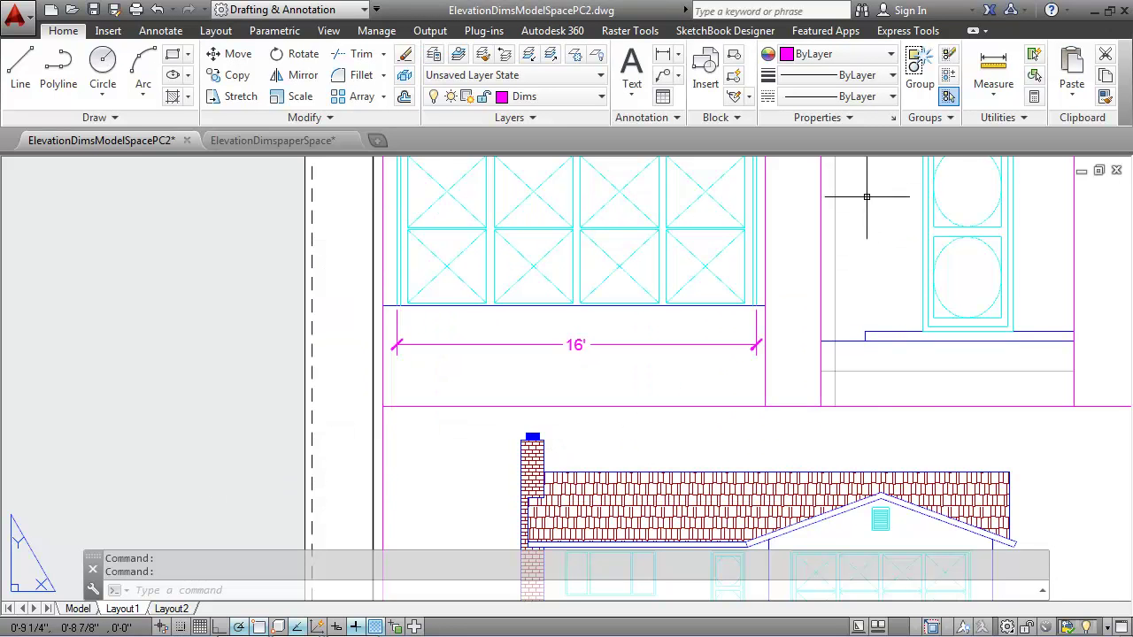
Step: Move the upper viewport borders onto the Vports layer and reframe the sheet
{"action": "left_click", "coordinate": [813, 398]}
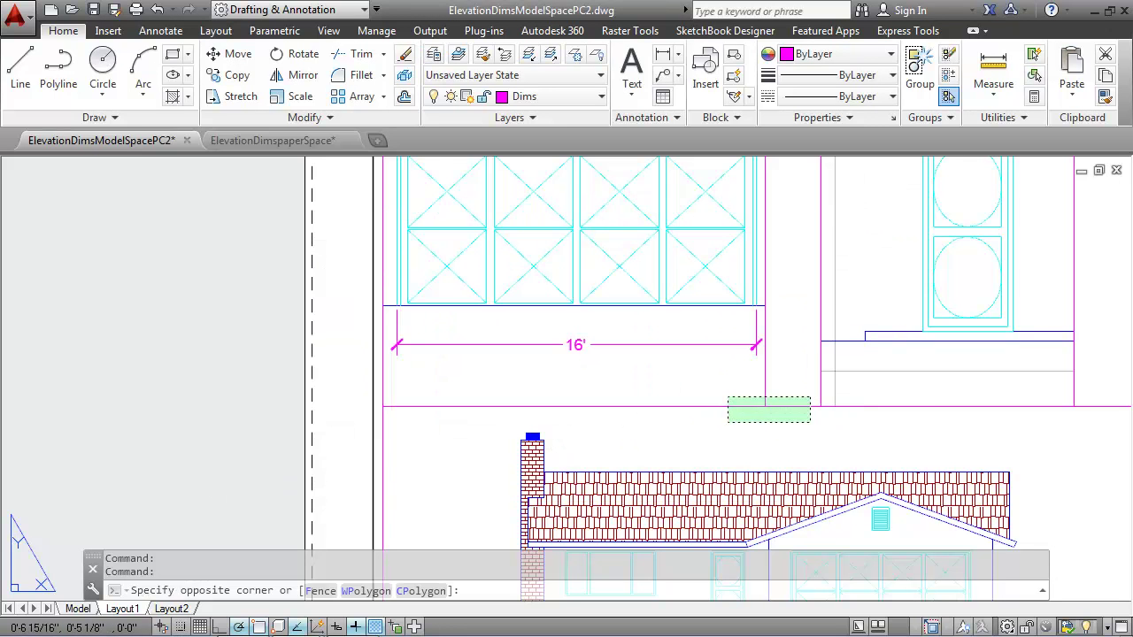
{"action": "left_click", "coordinate": [728, 422]}
{"action": "left_click", "coordinate": [820, 398]}
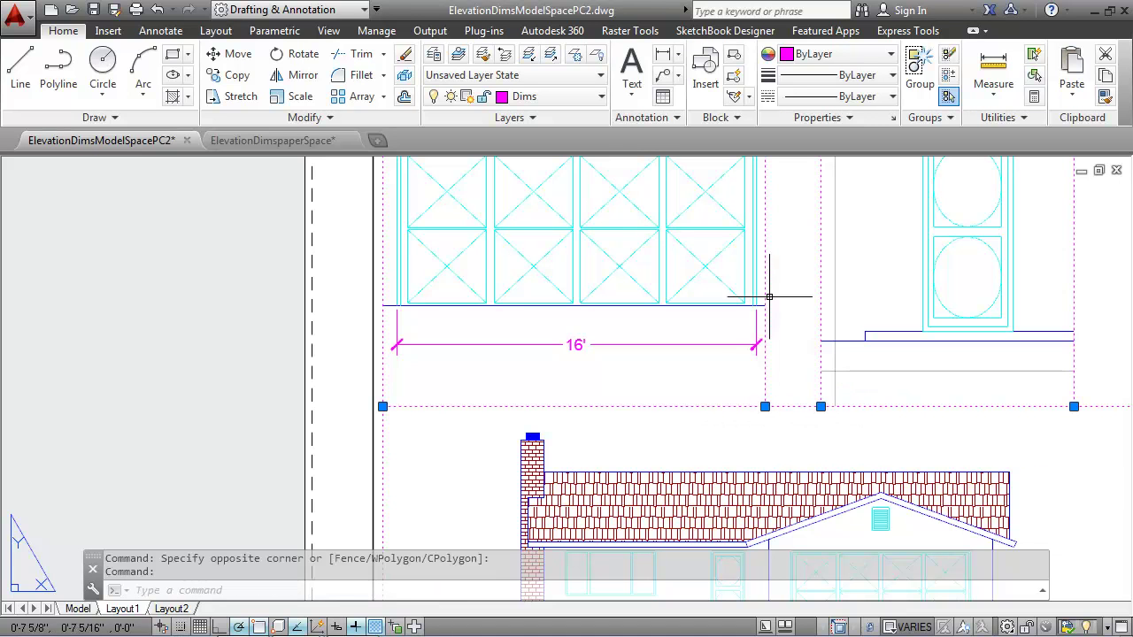
{"action": "left_click", "coordinate": [566, 97]}
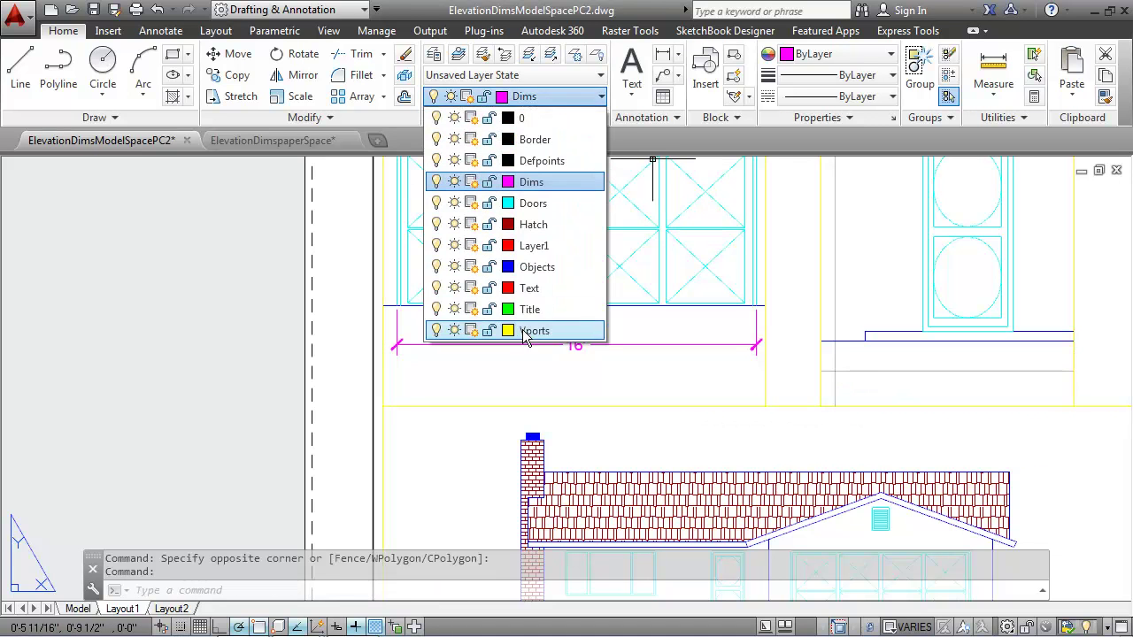
{"action": "left_click", "coordinate": [534, 331]}
{"action": "key", "text": "Escape"}
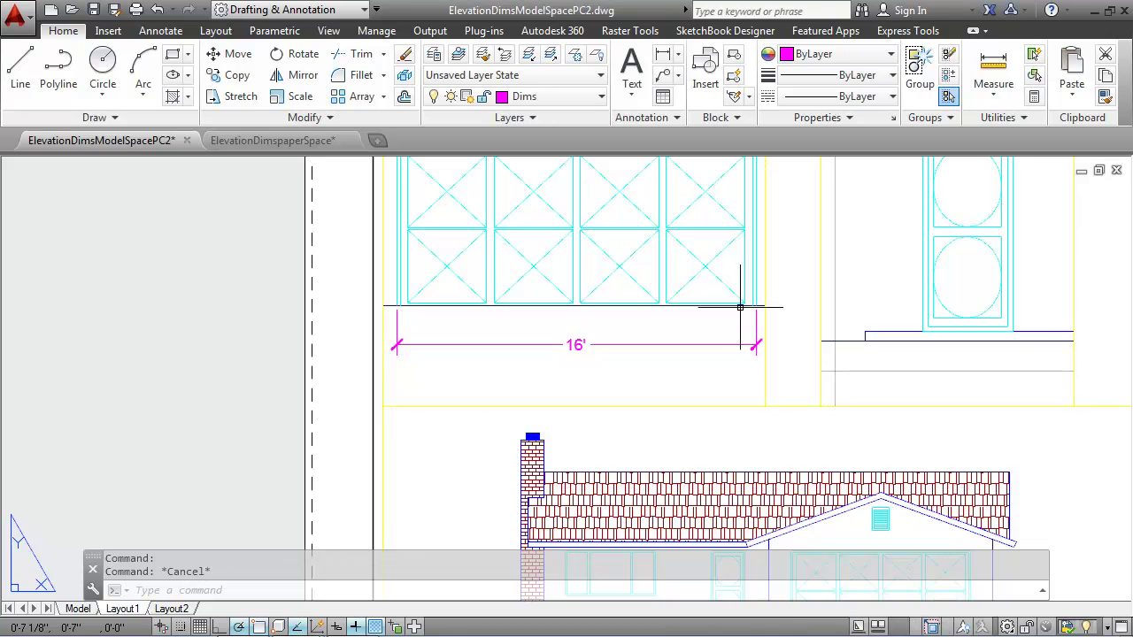
{"action": "scroll", "coordinate": [841, 320], "scroll_direction": "down", "scroll_amount": 2}
{"action": "middle_click_drag", "start_coordinate": [906, 334], "coordinate": [621, 336]}
{"action": "scroll", "coordinate": [660, 236], "scroll_direction": "up", "scroll_amount": 2}
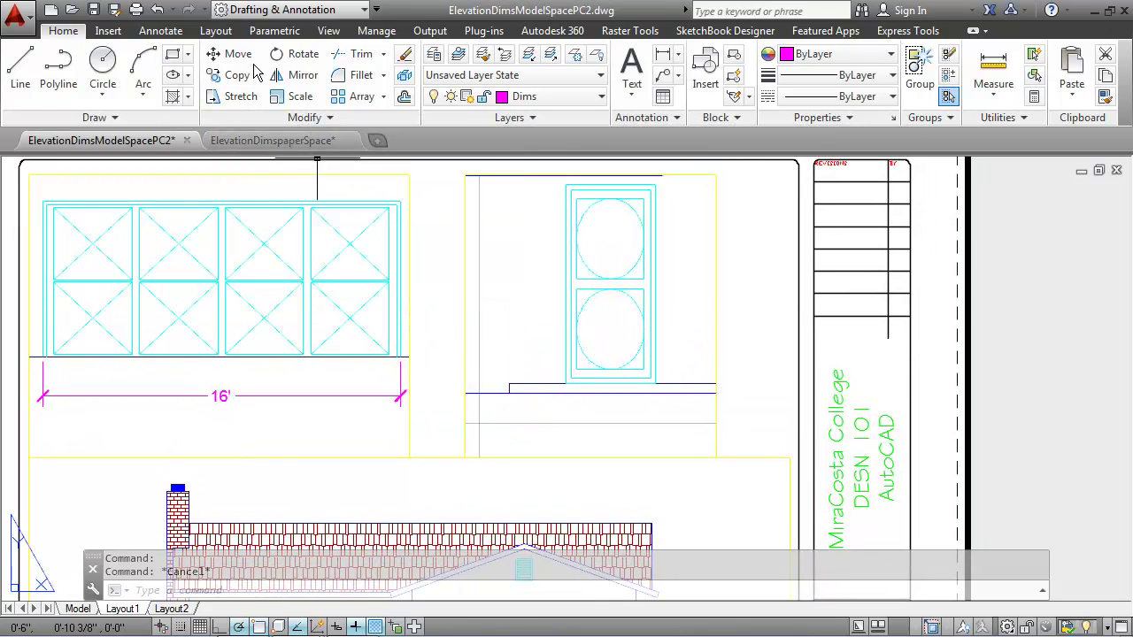
Step: Add a 3' linear dimension across the door's bottom corners, placed below the door
{"action": "left_click", "coordinate": [160, 30]}
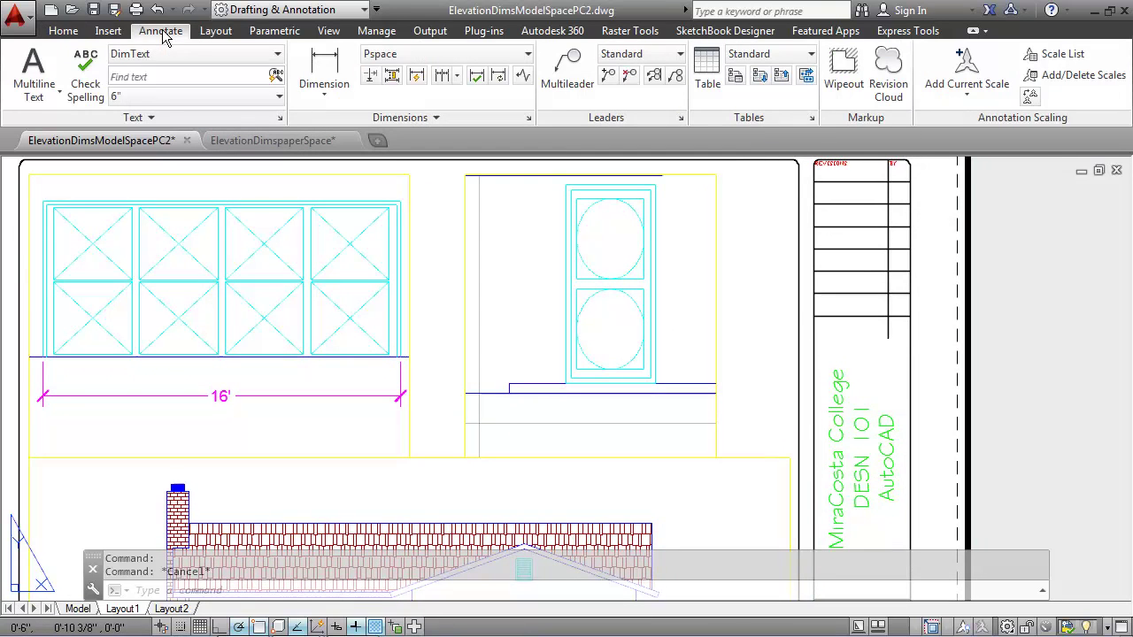
{"action": "left_click", "coordinate": [320, 71]}
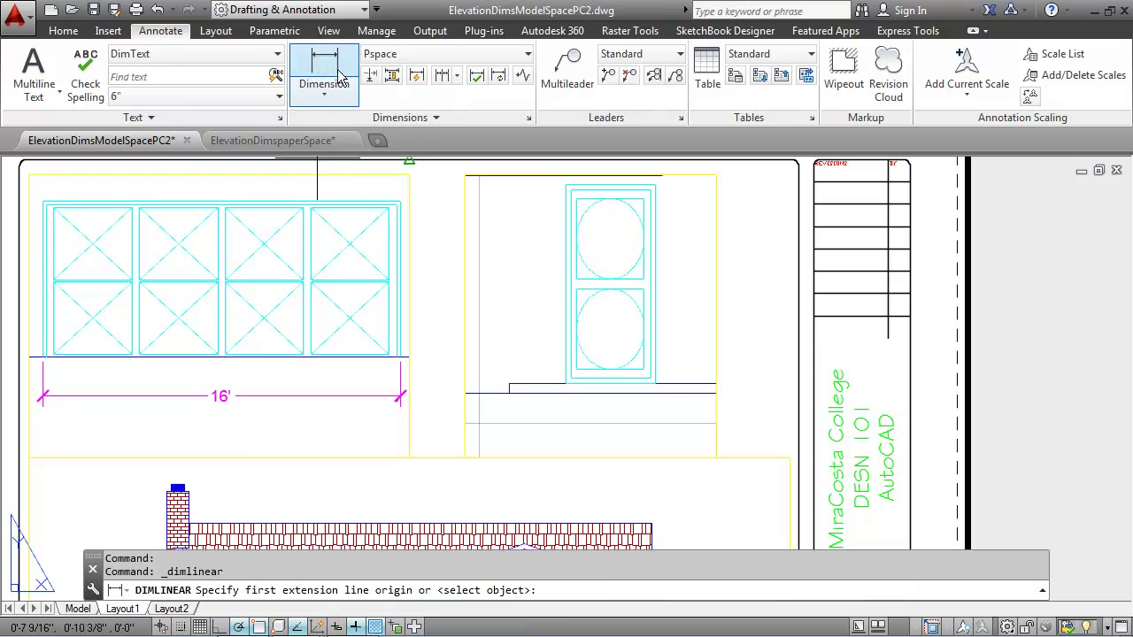
{"action": "left_click", "coordinate": [566, 382]}
{"action": "left_click", "coordinate": [655, 382]}
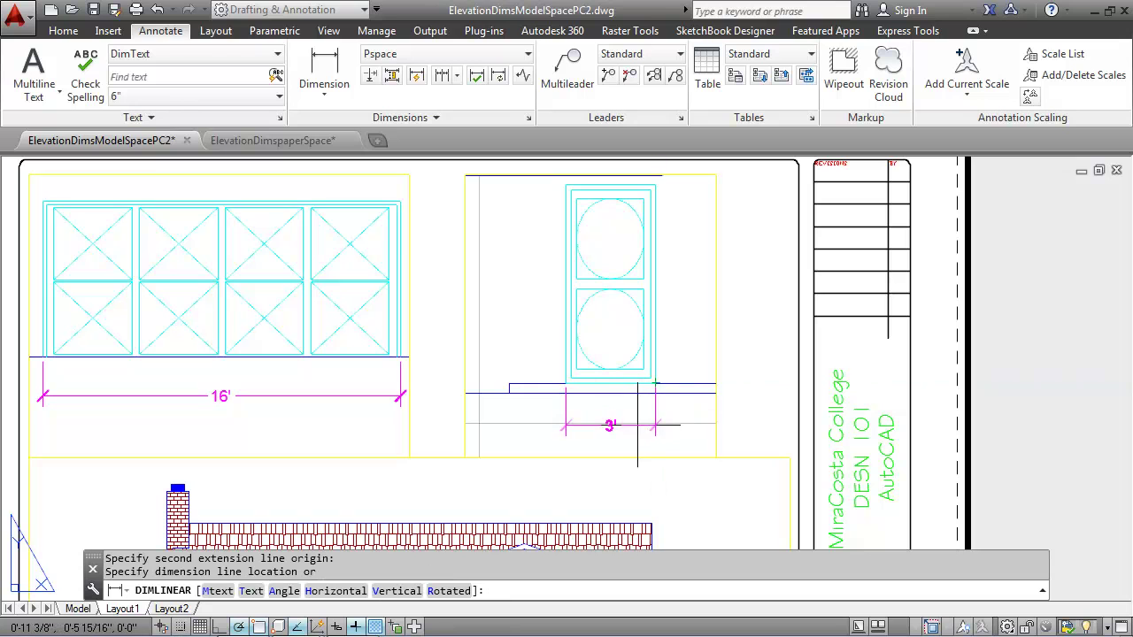
{"action": "left_click", "coordinate": [634, 432]}
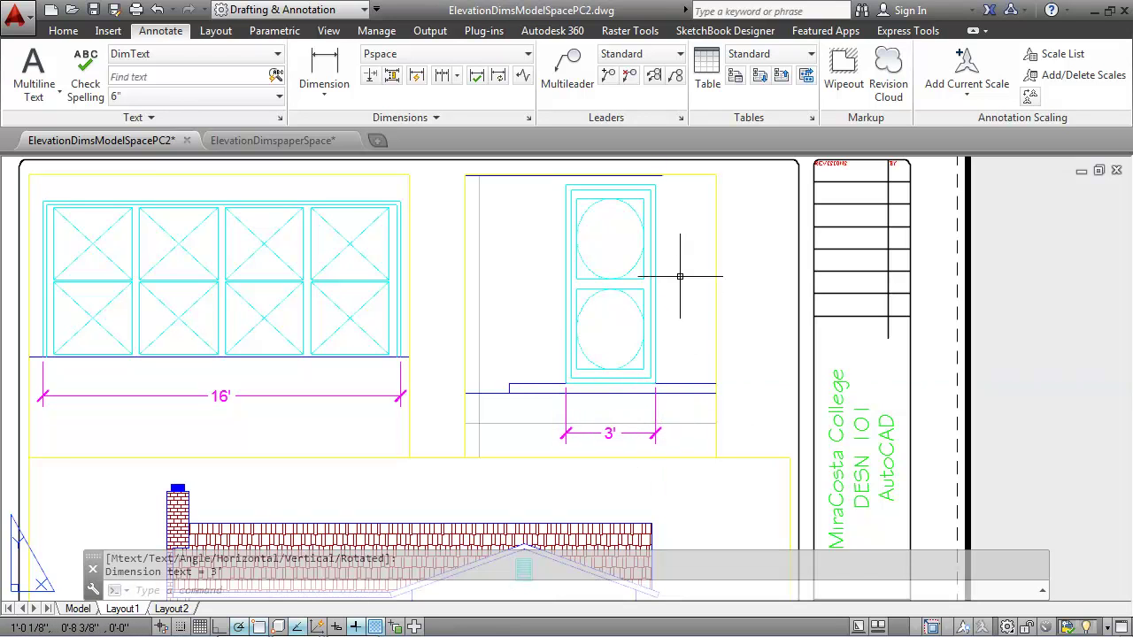
Step: Add a 6'-8" door height dimension on the door's left side
{"action": "key", "text": "Return"}
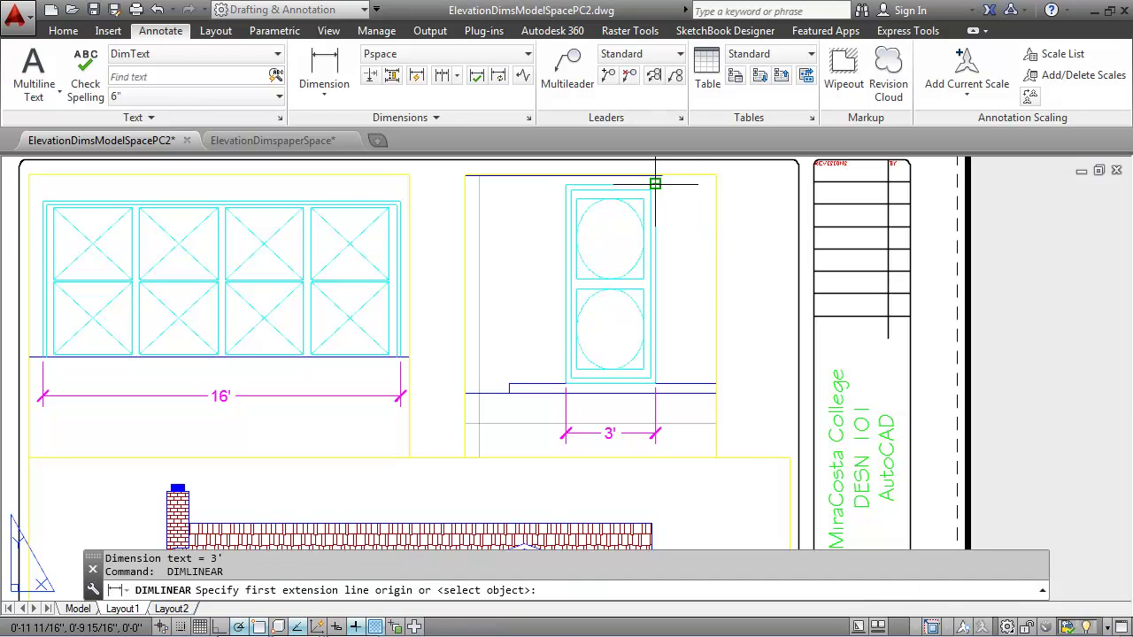
{"action": "left_click", "coordinate": [654, 183]}
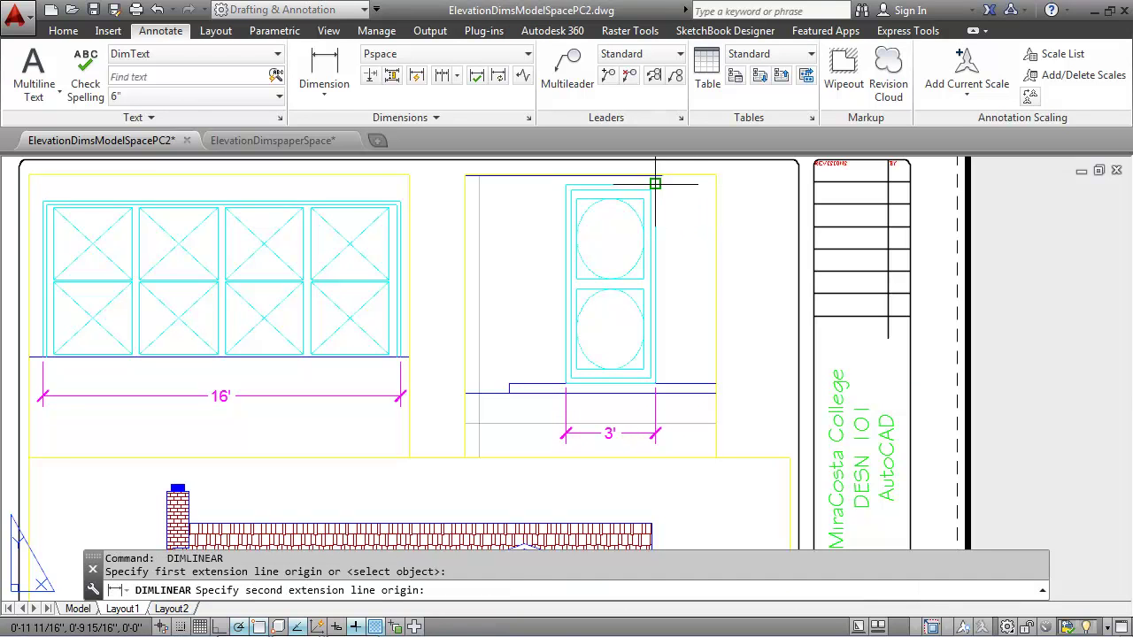
{"action": "left_click", "coordinate": [655, 382]}
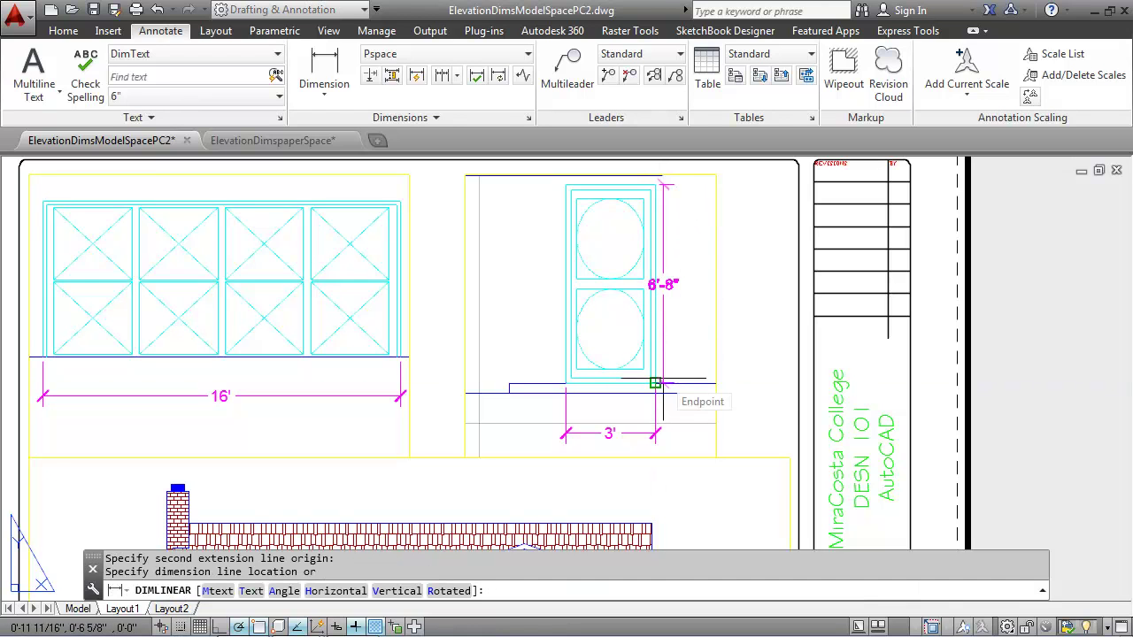
{"action": "key", "text": "Escape"}
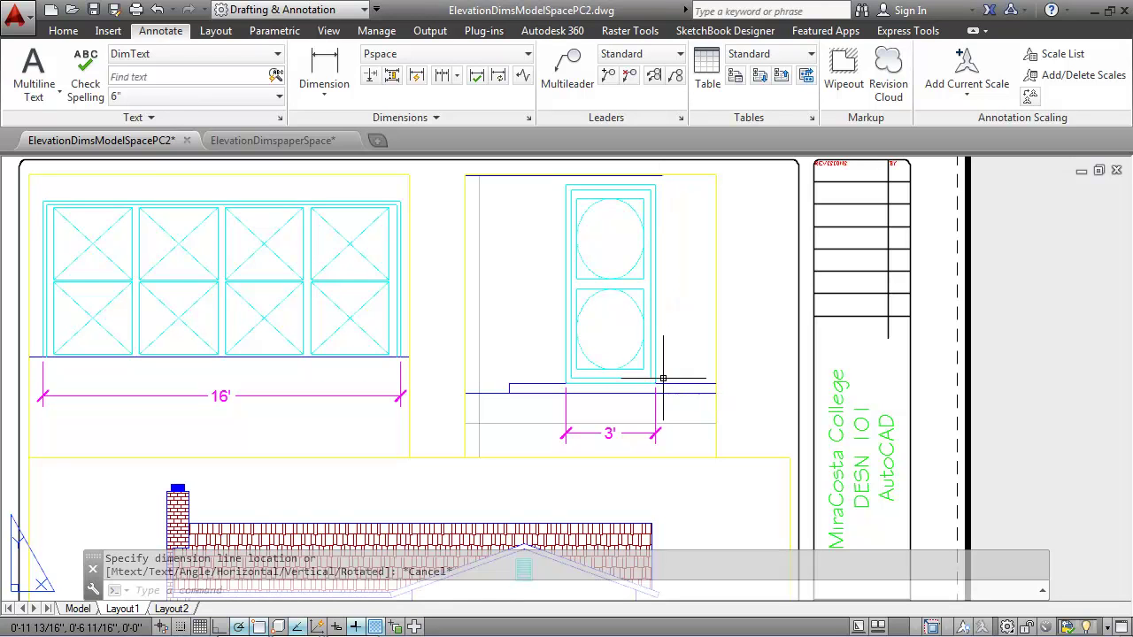
{"action": "left_click", "coordinate": [324, 62]}
{"action": "left_click", "coordinate": [566, 184]}
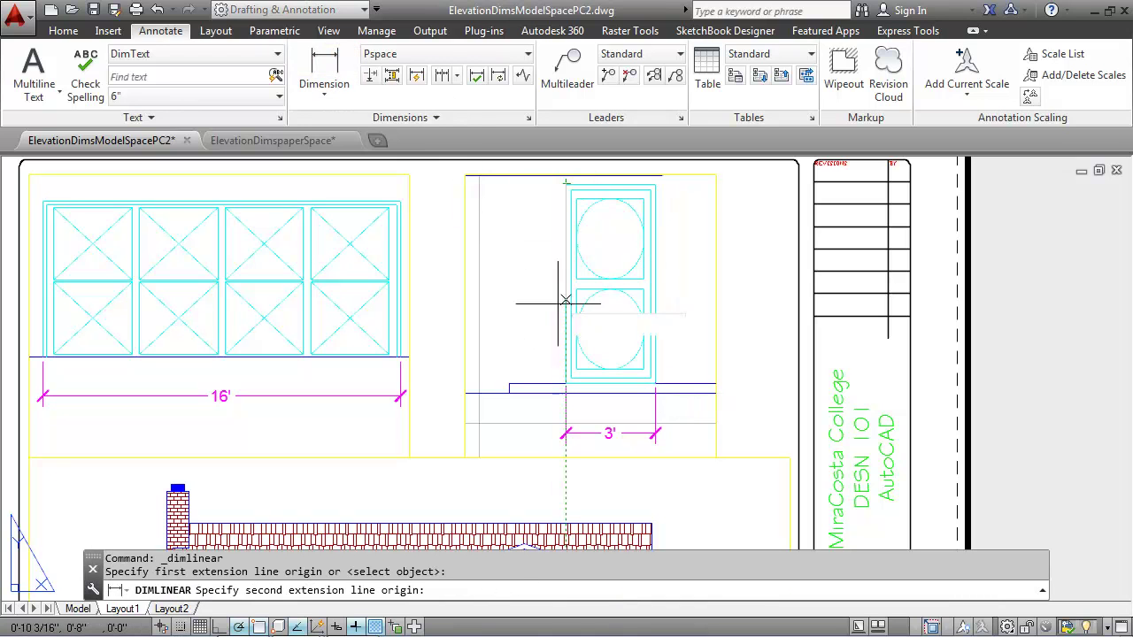
{"action": "left_click", "coordinate": [565, 382]}
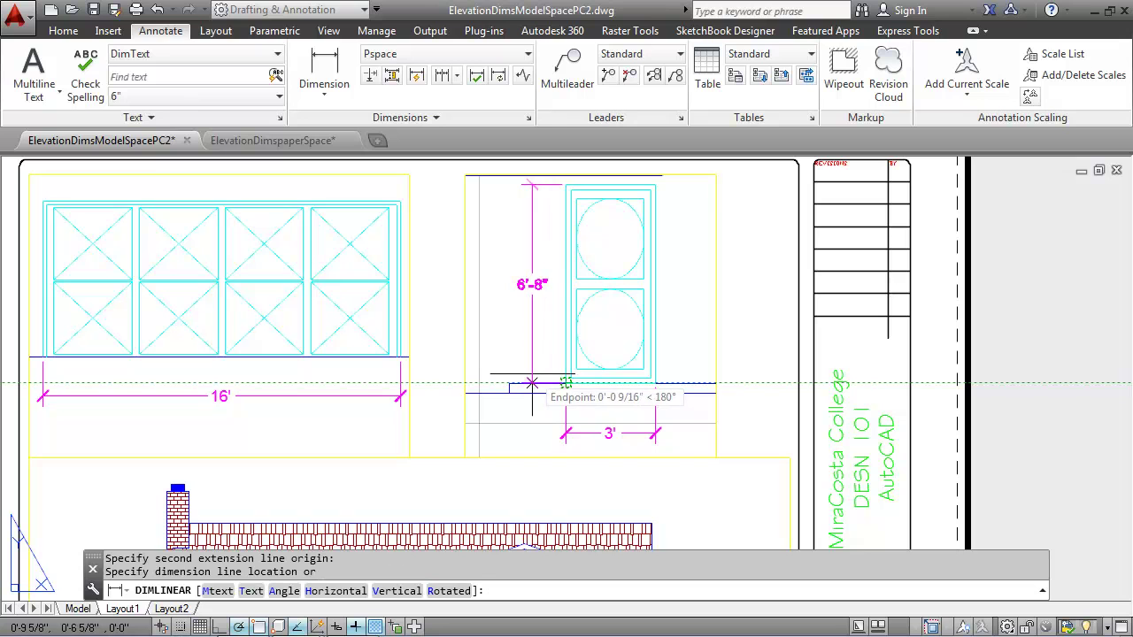
{"action": "left_click", "coordinate": [522, 372]}
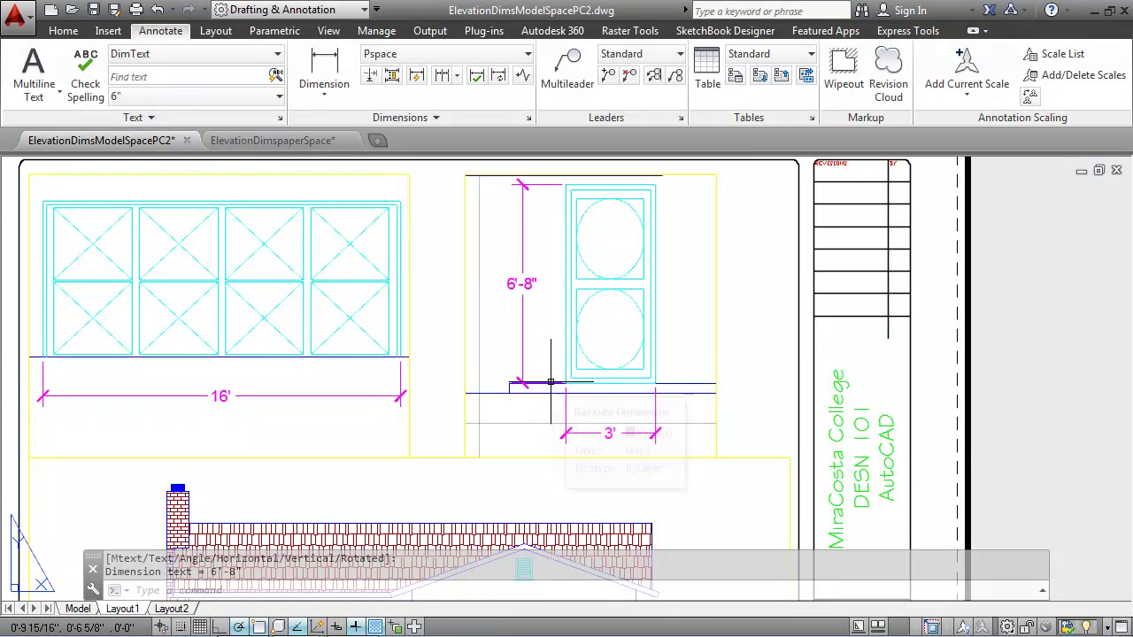
Step: In the 6'-8" dimension's Properties palette, set Ext line 2 to Off
{"action": "left_click", "coordinate": [522, 309]}
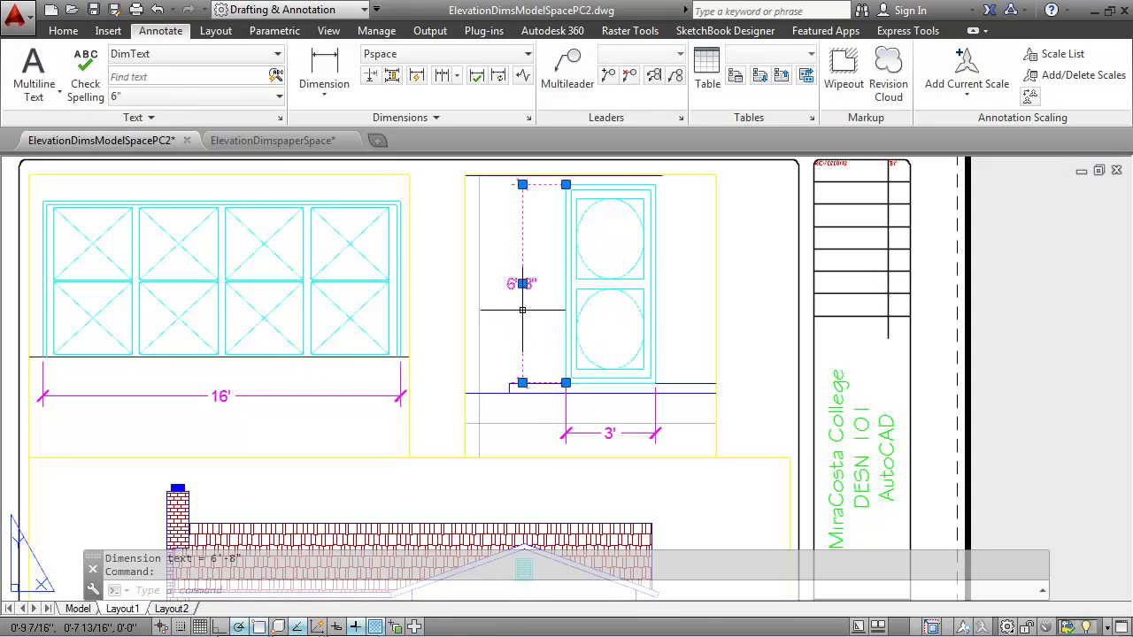
{"action": "right_click", "coordinate": [511, 296]}
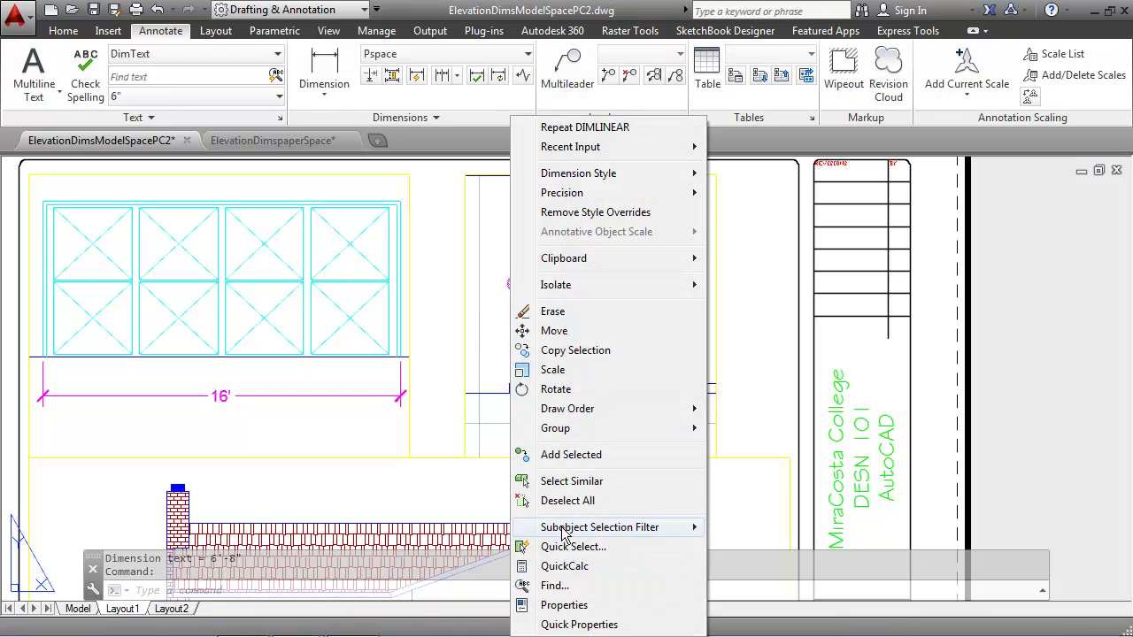
{"action": "left_click", "coordinate": [557, 605]}
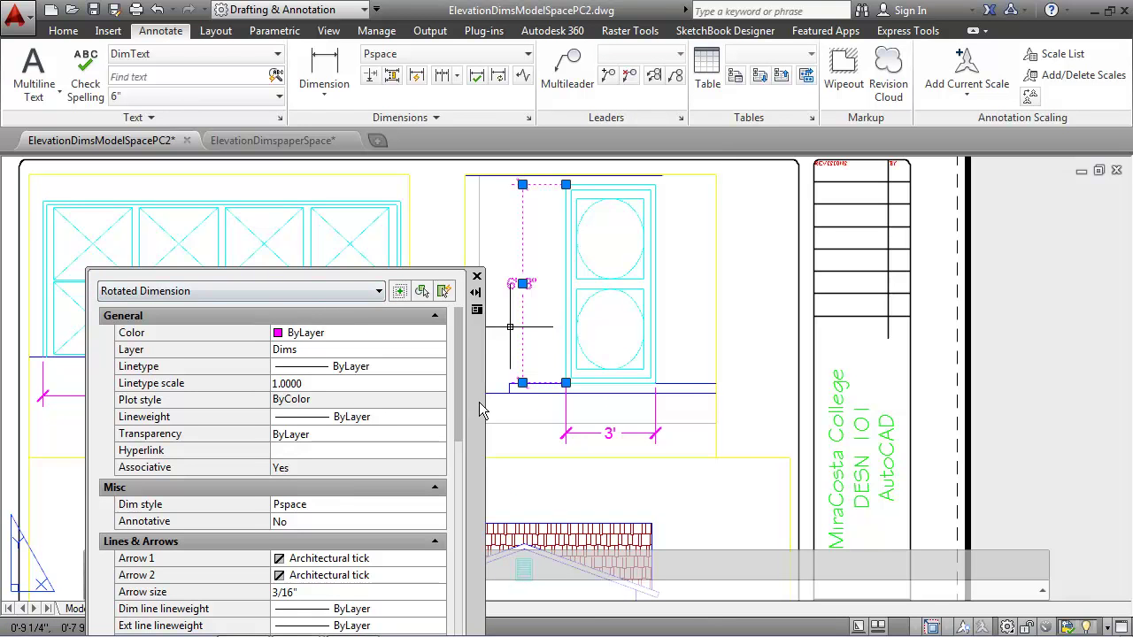
{"action": "left_click_drag", "start_coordinate": [480, 403], "coordinate": [409, 250]}
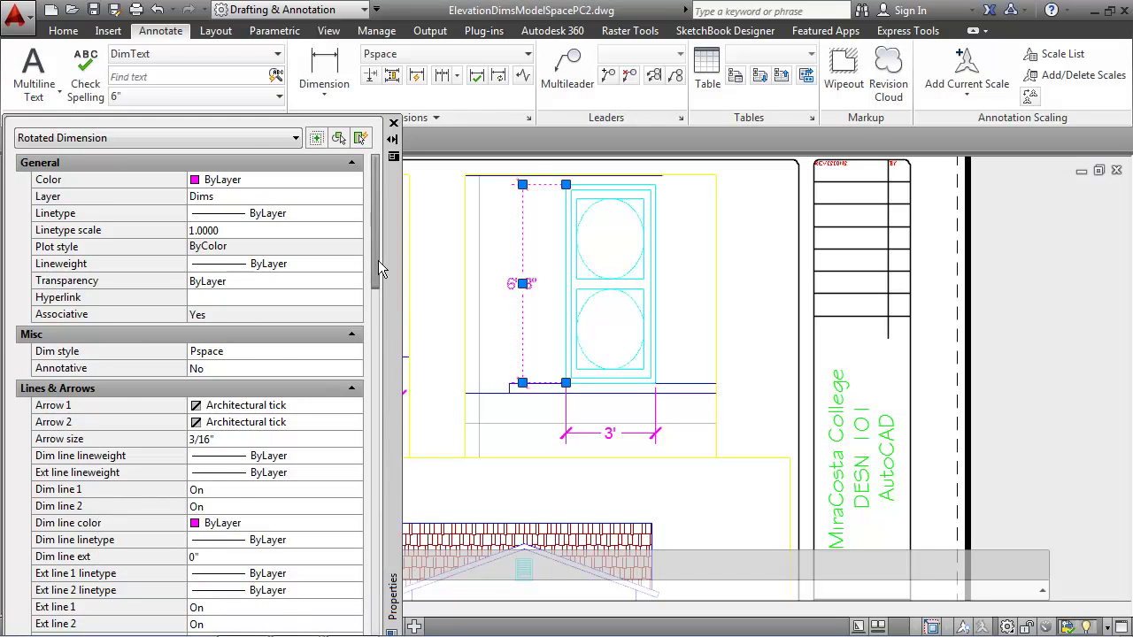
{"action": "left_click_drag", "start_coordinate": [378, 261], "coordinate": [361, 361]}
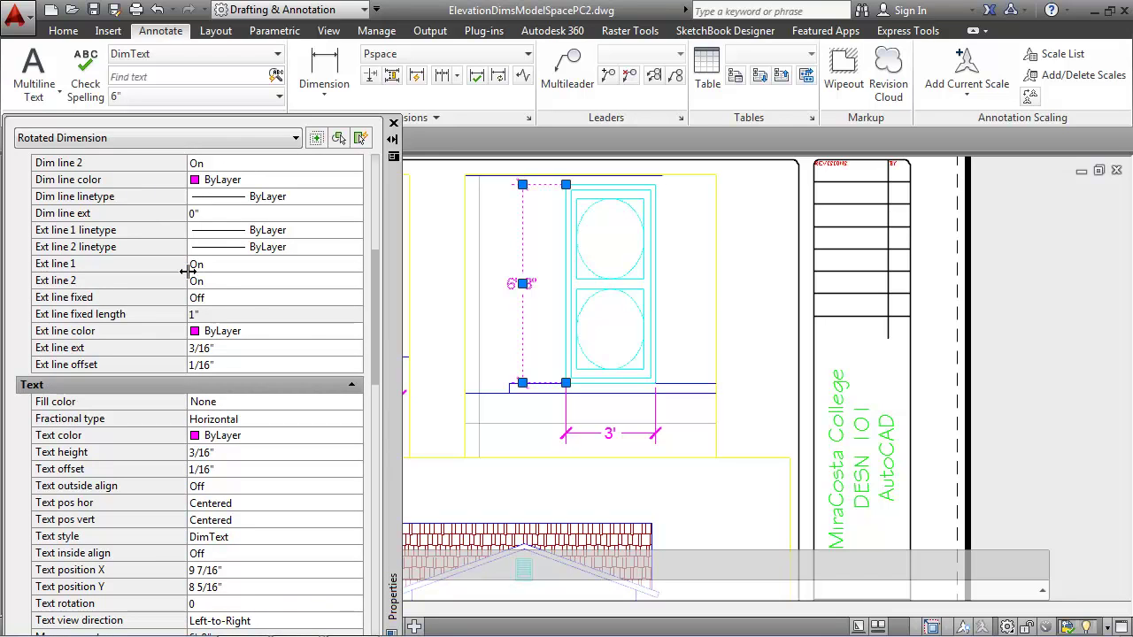
{"action": "left_click", "coordinate": [254, 280]}
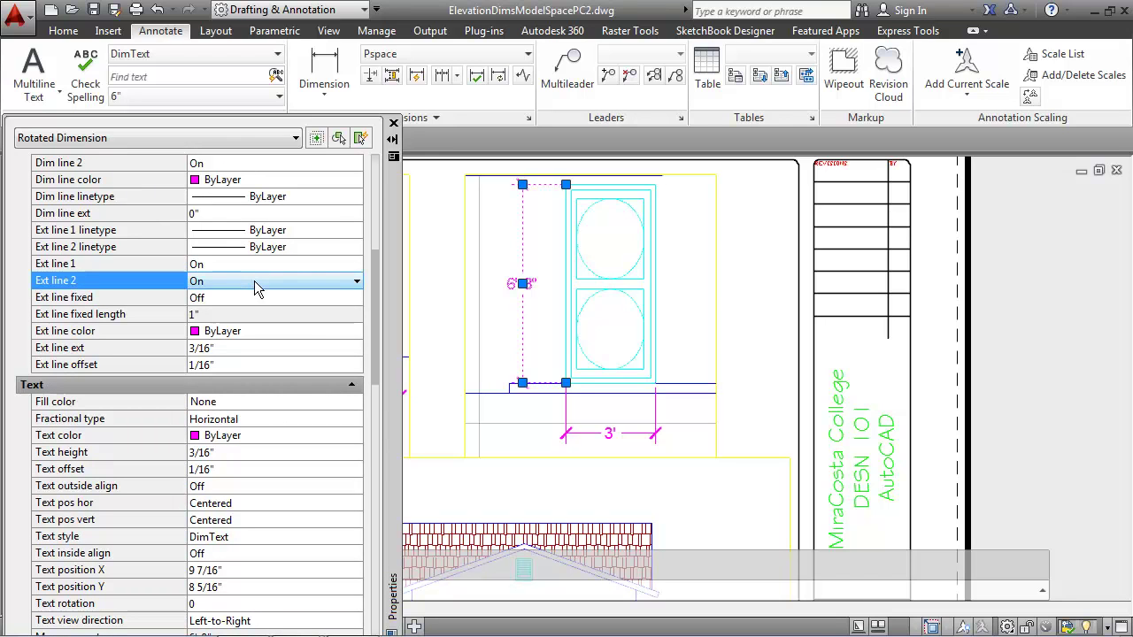
{"action": "left_click", "coordinate": [254, 281]}
{"action": "left_click", "coordinate": [244, 299]}
Step: Close Properties and stretch the door viewport's top-right corner onto the drawing endpoint
{"action": "left_click", "coordinate": [394, 124]}
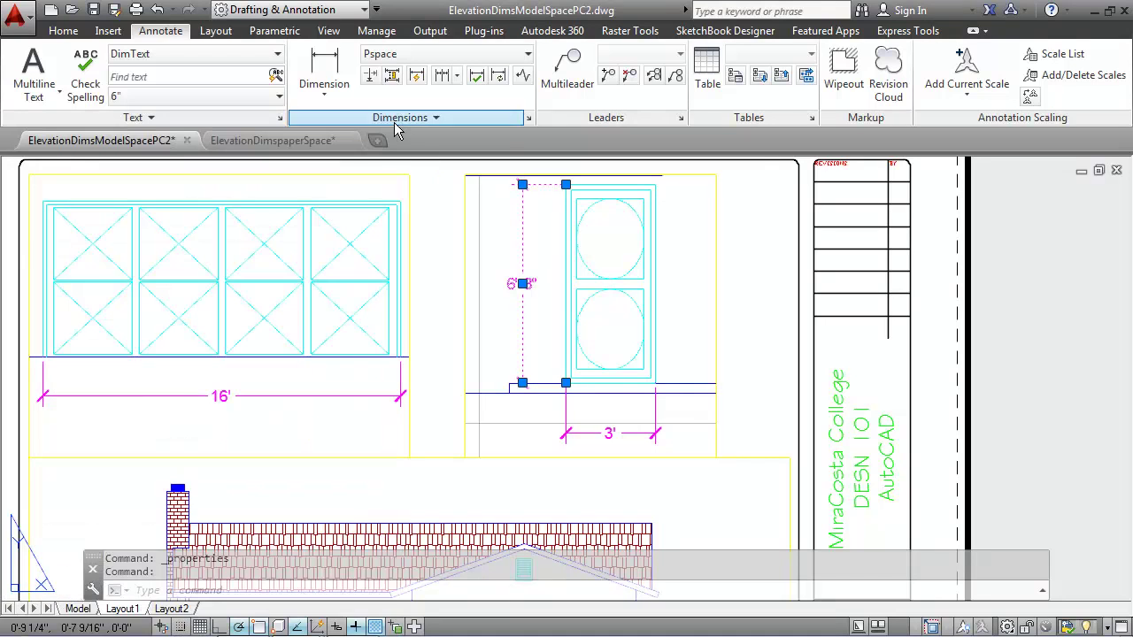
{"action": "key", "text": "Escape"}
{"action": "key", "text": "Escape"}
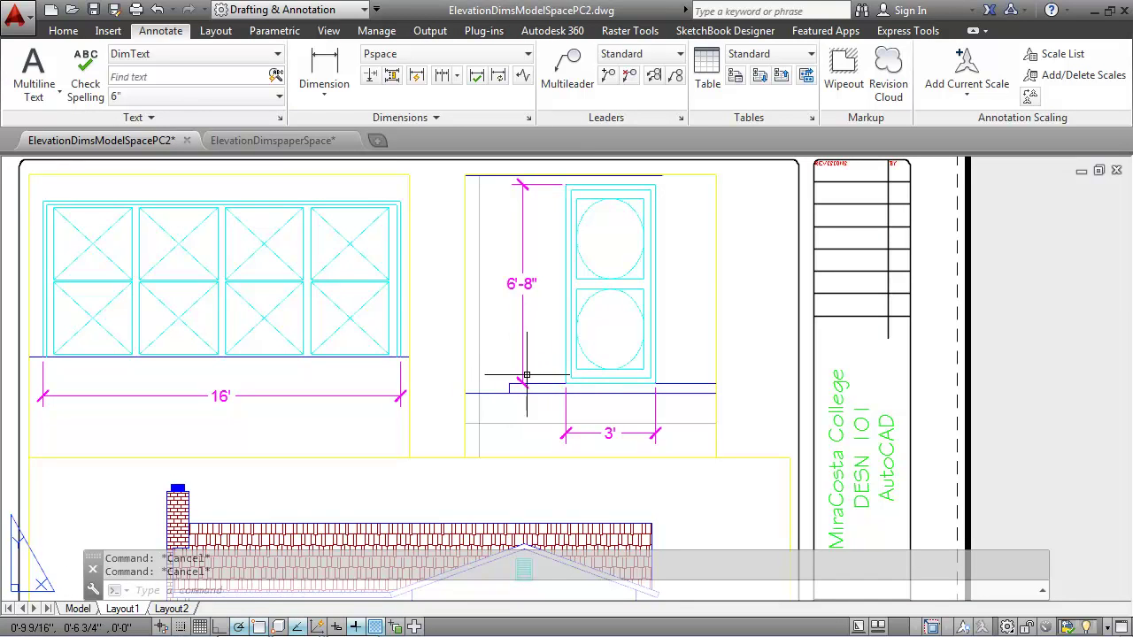
{"action": "left_click", "coordinate": [690, 175]}
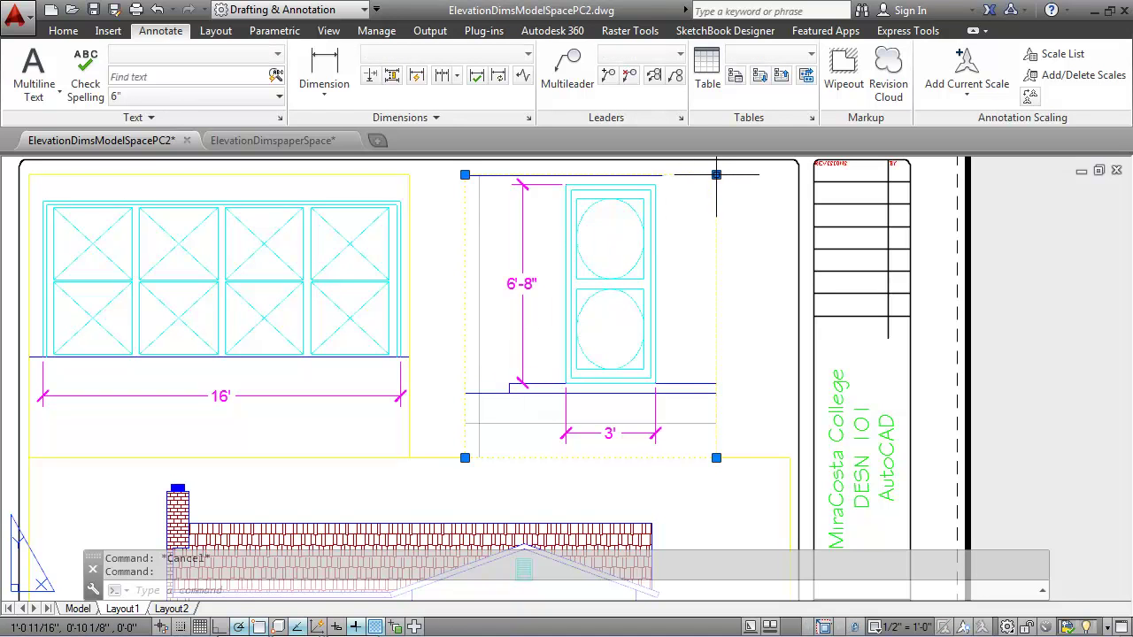
{"action": "left_click", "coordinate": [716, 174]}
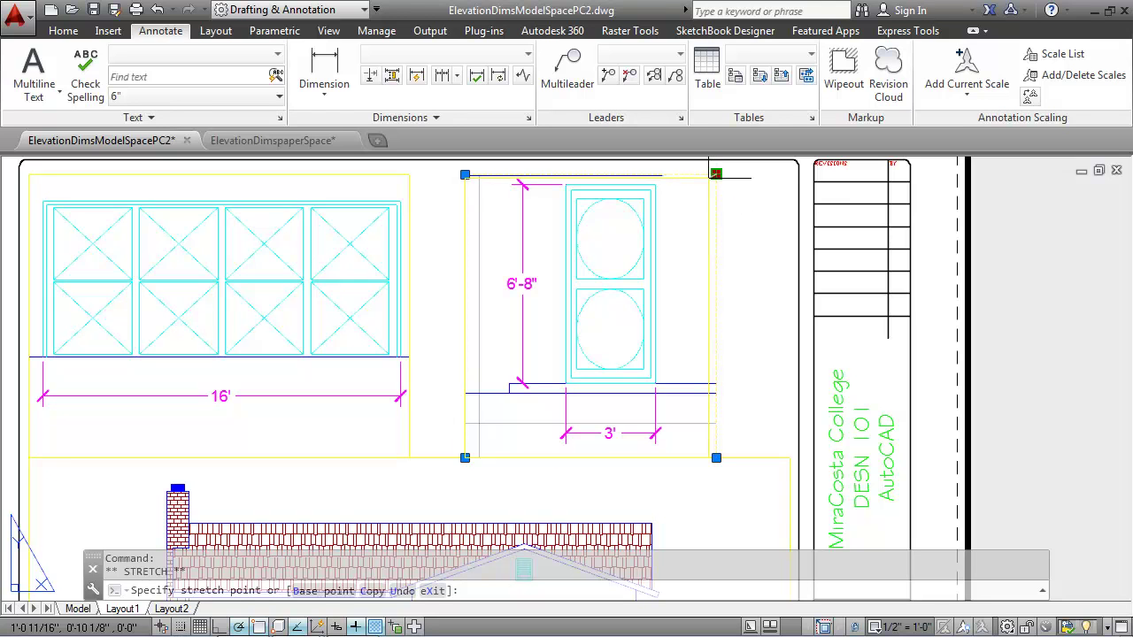
{"action": "left_click", "coordinate": [715, 173]}
{"action": "key", "text": "Escape"}
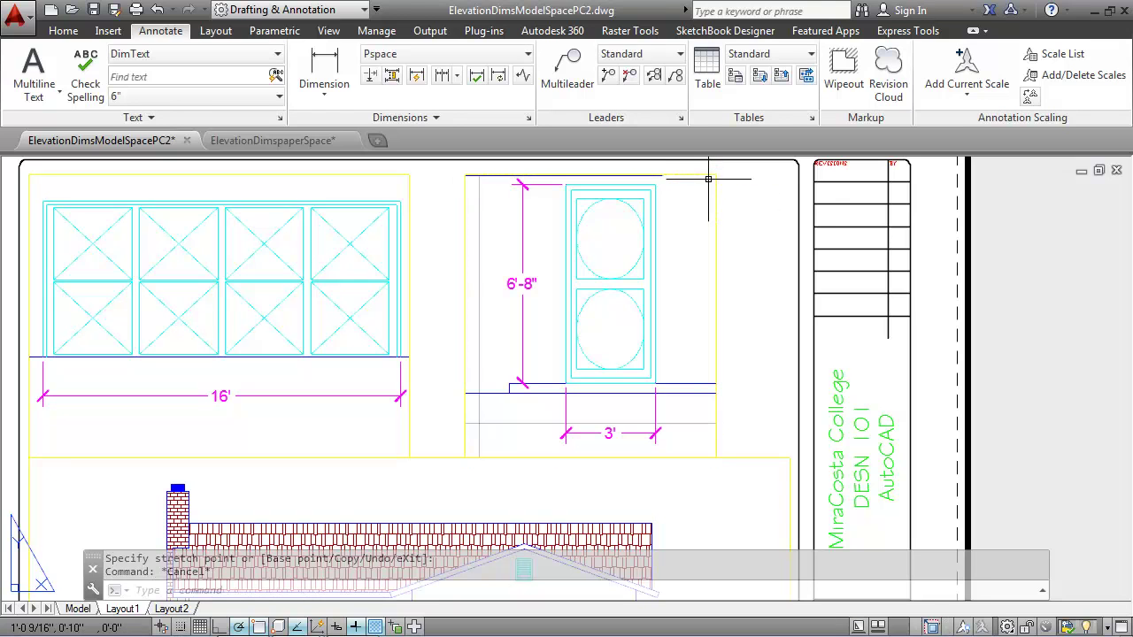
{"action": "key", "text": "Escape"}
Step: Erase the leftover garage-door dimension inside the lower elevation viewport, then return to paper space
{"action": "scroll", "coordinate": [519, 425], "scroll_direction": "down", "scroll_amount": 2}
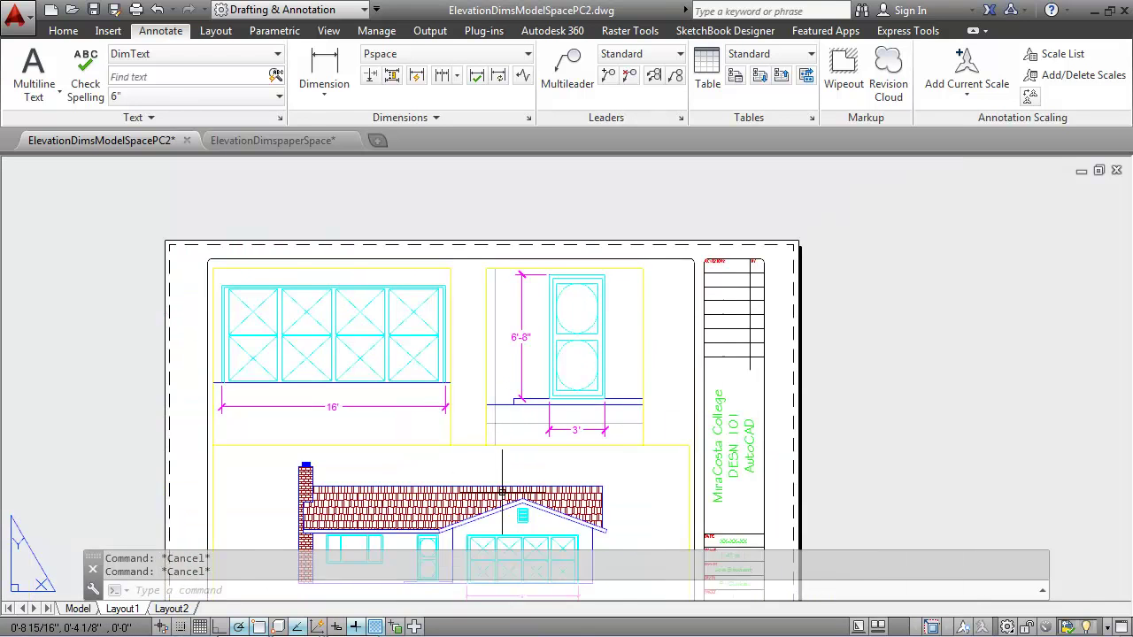
{"action": "middle_click_drag", "start_coordinate": [520, 424], "coordinate": [545, 323]}
{"action": "scroll", "coordinate": [535, 445], "scroll_direction": "up", "scroll_amount": 2}
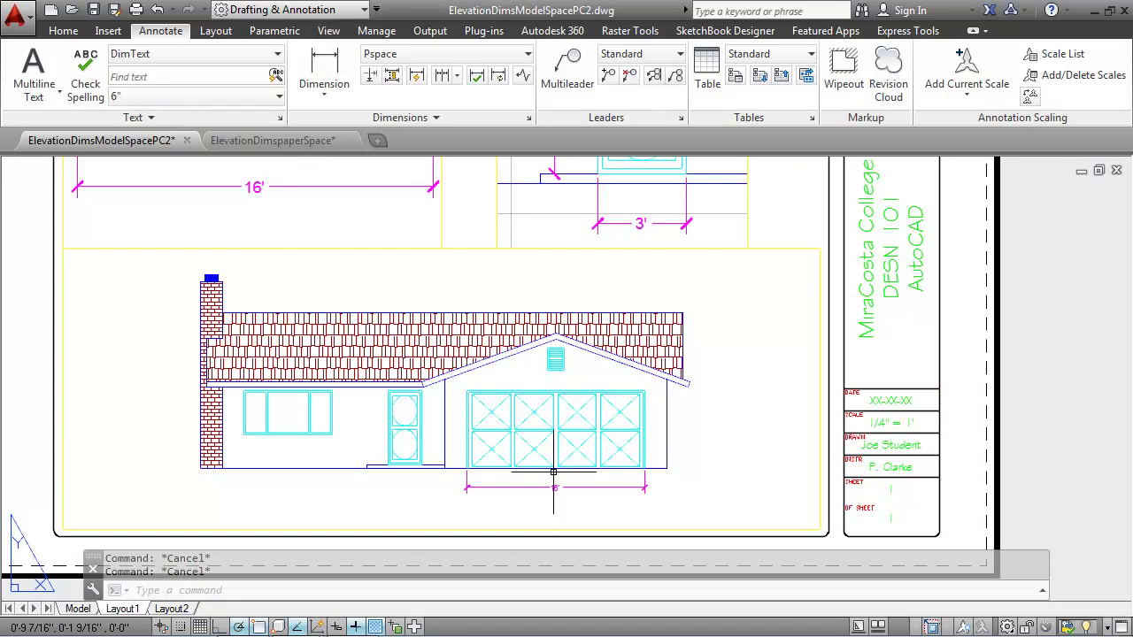
{"action": "scroll", "coordinate": [559, 486], "scroll_direction": "up", "scroll_amount": 2}
{"action": "scroll", "coordinate": [562, 486], "scroll_direction": "down", "scroll_amount": 3}
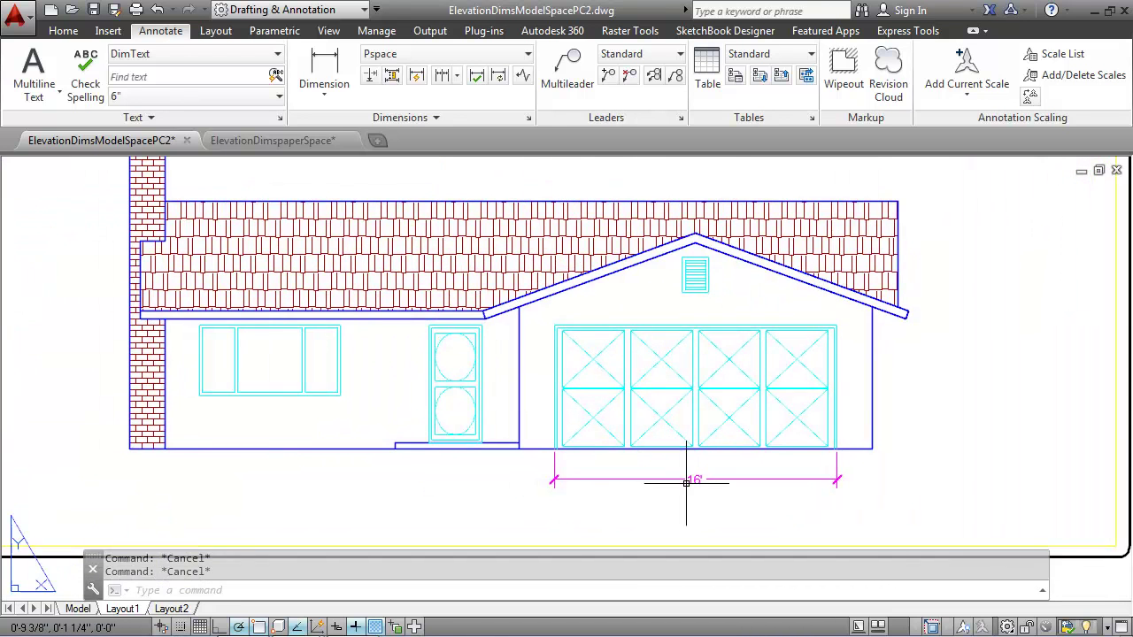
{"action": "mouse_move", "coordinate": [670, 411]}
{"action": "middle_mouse_down"}
{"action": "mouse_move", "coordinate": [644, 447]}
{"action": "mouse_move", "coordinate": [590, 447]}
{"action": "mouse_move", "coordinate": [595, 461]}
{"action": "middle_mouse_up"}
{"action": "scroll", "coordinate": [625, 422], "scroll_direction": "down", "scroll_amount": 2}
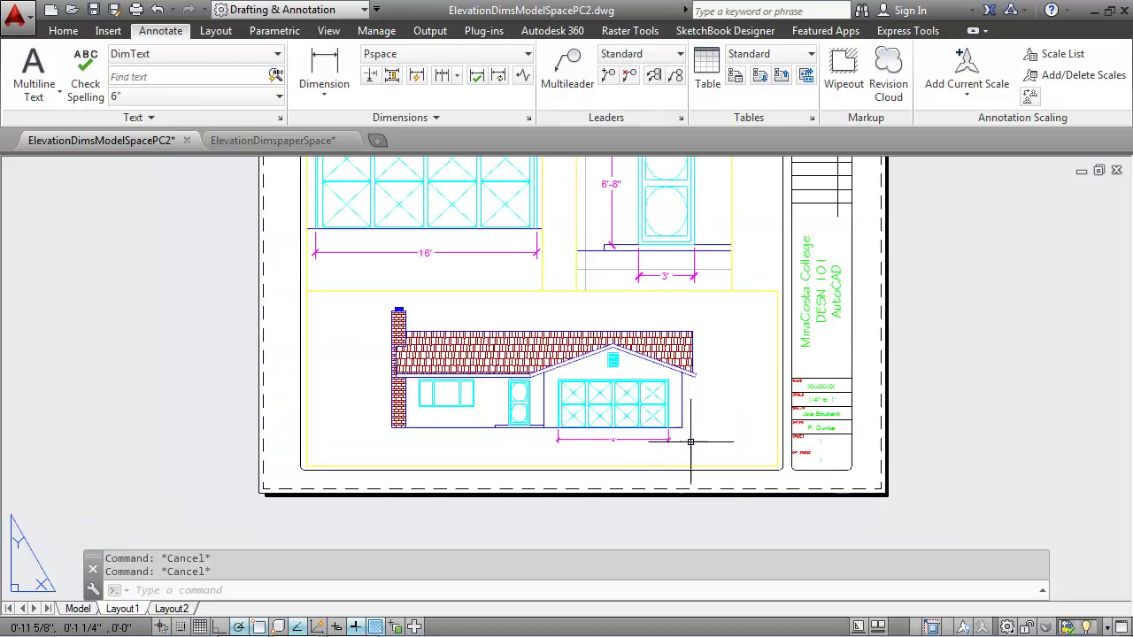
{"action": "double_click", "coordinate": [646, 442]}
{"action": "left_click", "coordinate": [644, 438]}
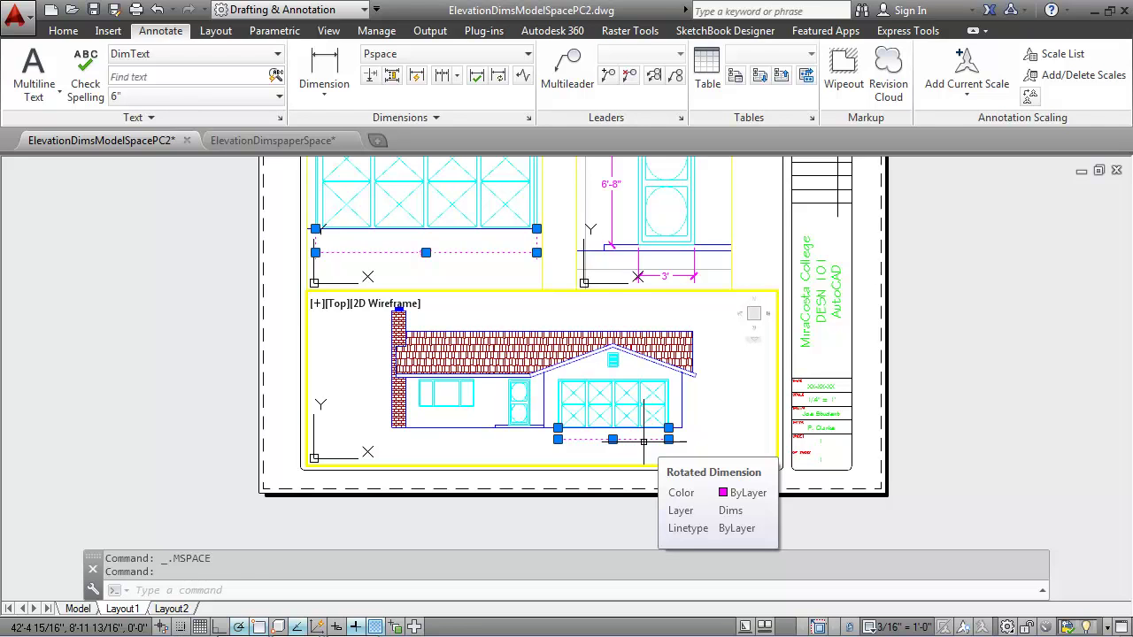
{"action": "key", "text": "Delete"}
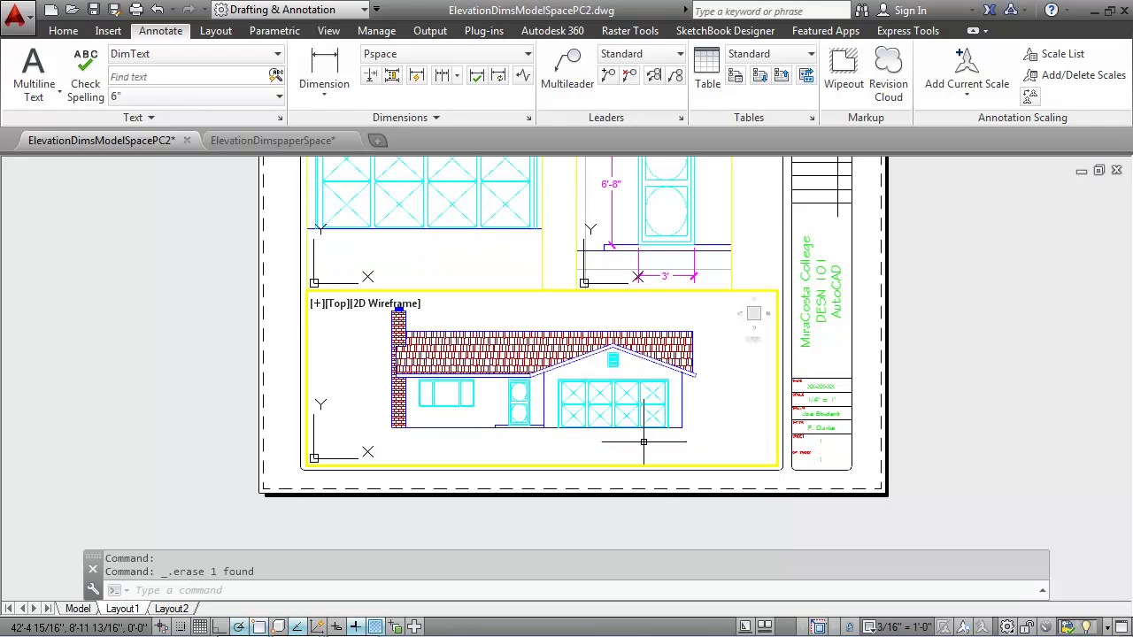
{"action": "double_click", "coordinate": [558, 247]}
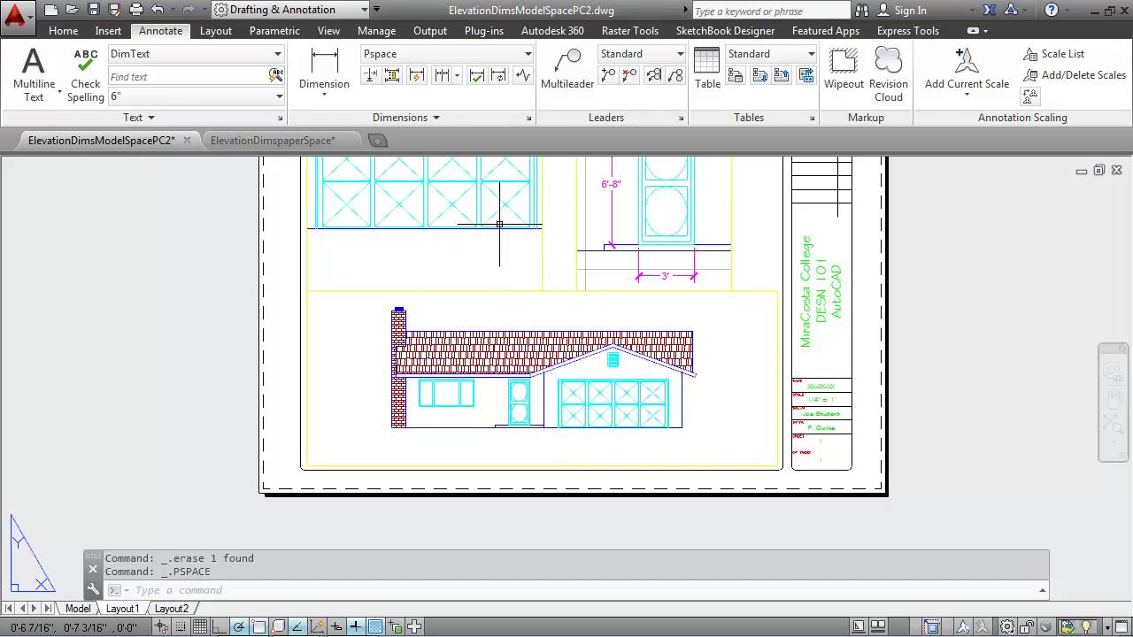
Step: Add a 16' linear dimension across the garage door, placed below it
{"action": "left_click", "coordinate": [325, 67]}
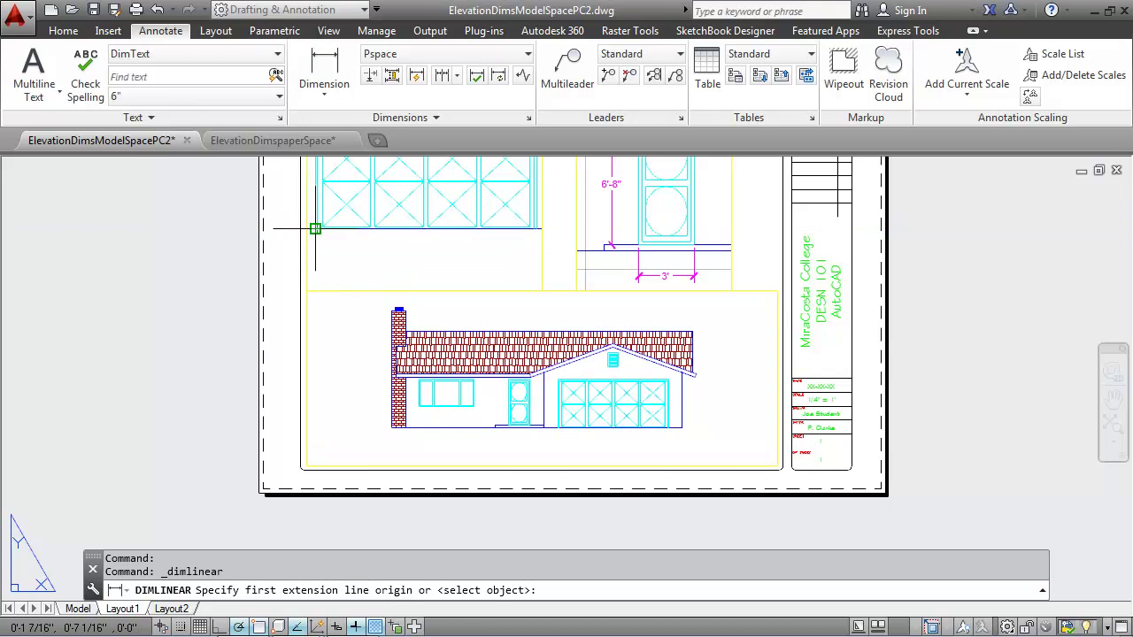
{"action": "scroll", "coordinate": [315, 228], "scroll_direction": "up", "scroll_amount": 2}
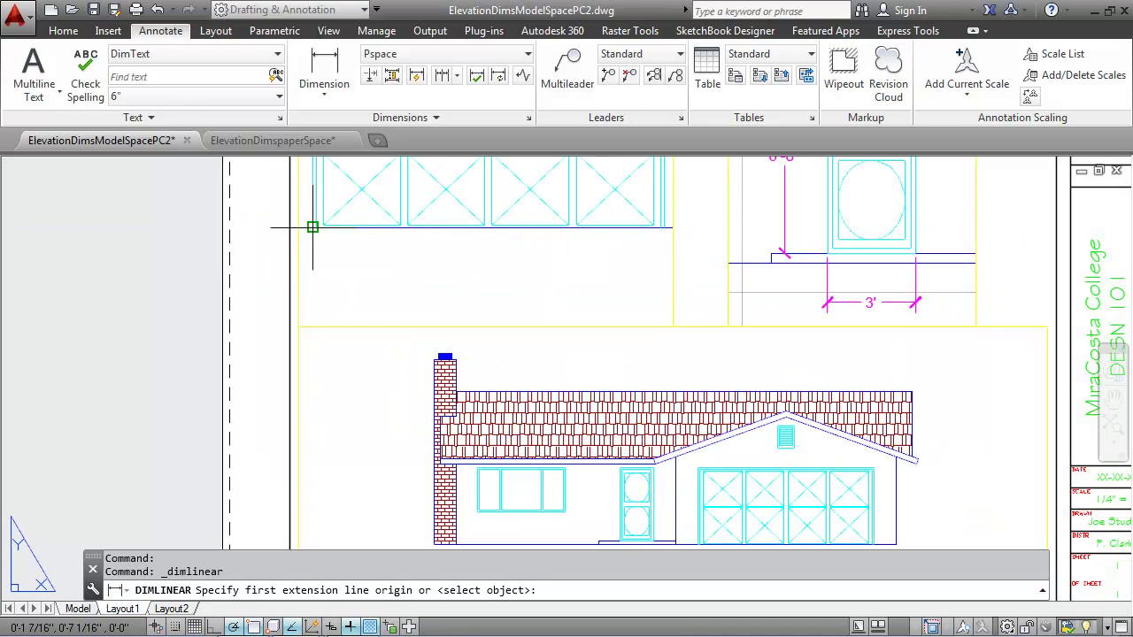
{"action": "left_click", "coordinate": [312, 227]}
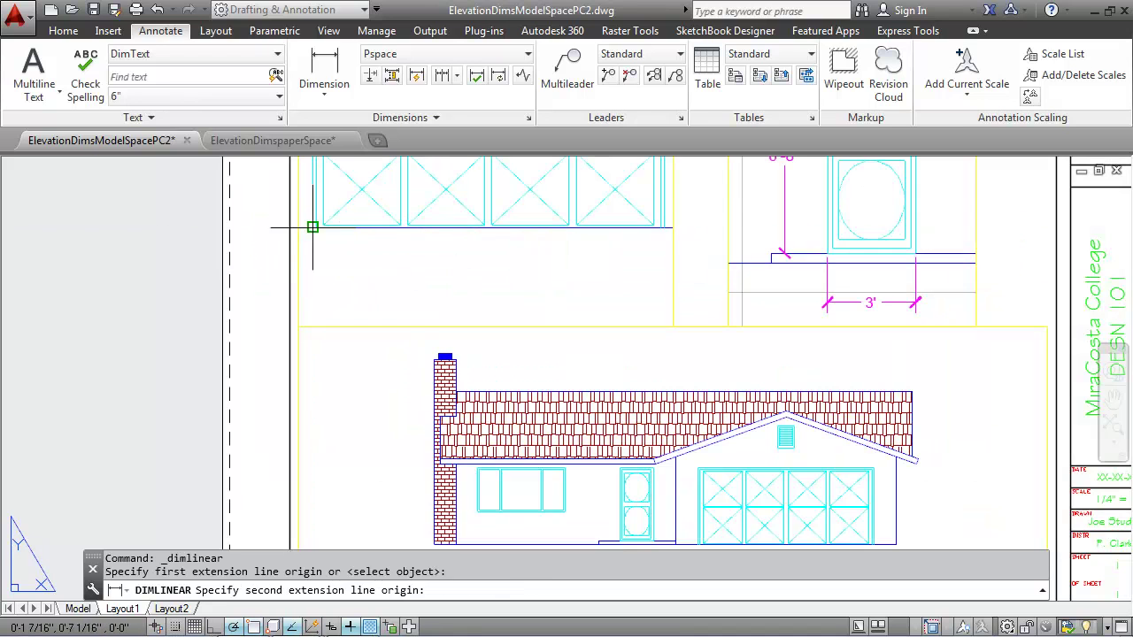
{"action": "left_click", "coordinate": [665, 228]}
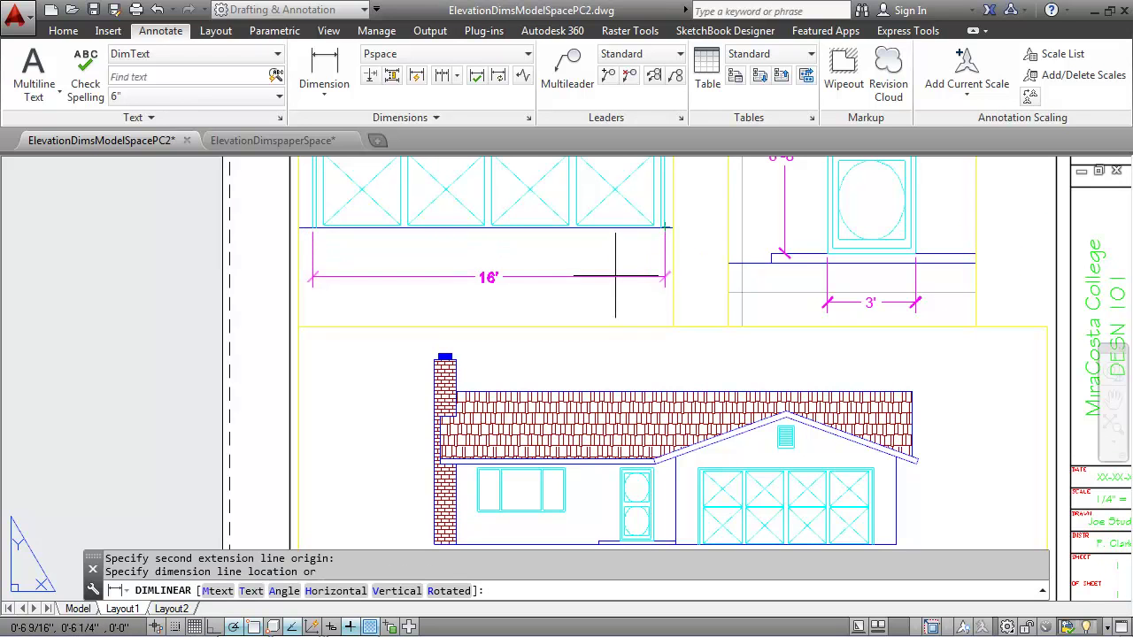
{"action": "left_click", "coordinate": [615, 268]}
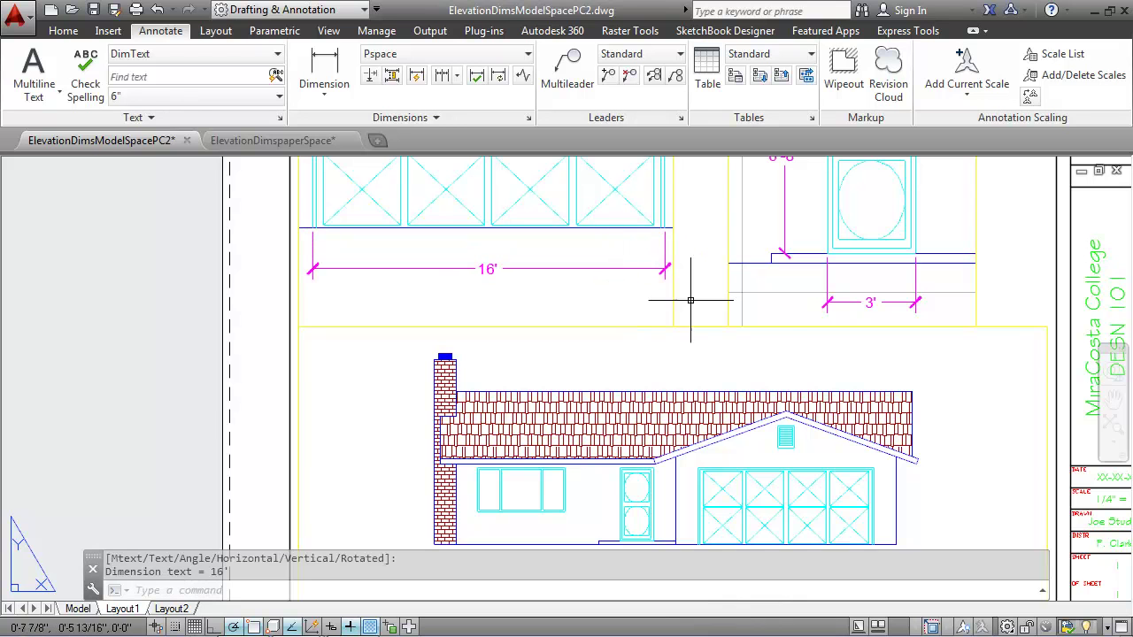
Step: Dimension the house from chimney base to far right corner with a 42' linear dimension
{"action": "scroll", "coordinate": [813, 360], "scroll_direction": "down", "scroll_amount": 3}
{"action": "mouse_move", "coordinate": [829, 445]}
{"action": "middle_mouse_down"}
{"action": "mouse_move", "coordinate": [790, 403]}
{"action": "mouse_move", "coordinate": [763, 322]}
{"action": "middle_mouse_up"}
{"action": "scroll", "coordinate": [690, 340], "scroll_direction": "up", "scroll_amount": 2}
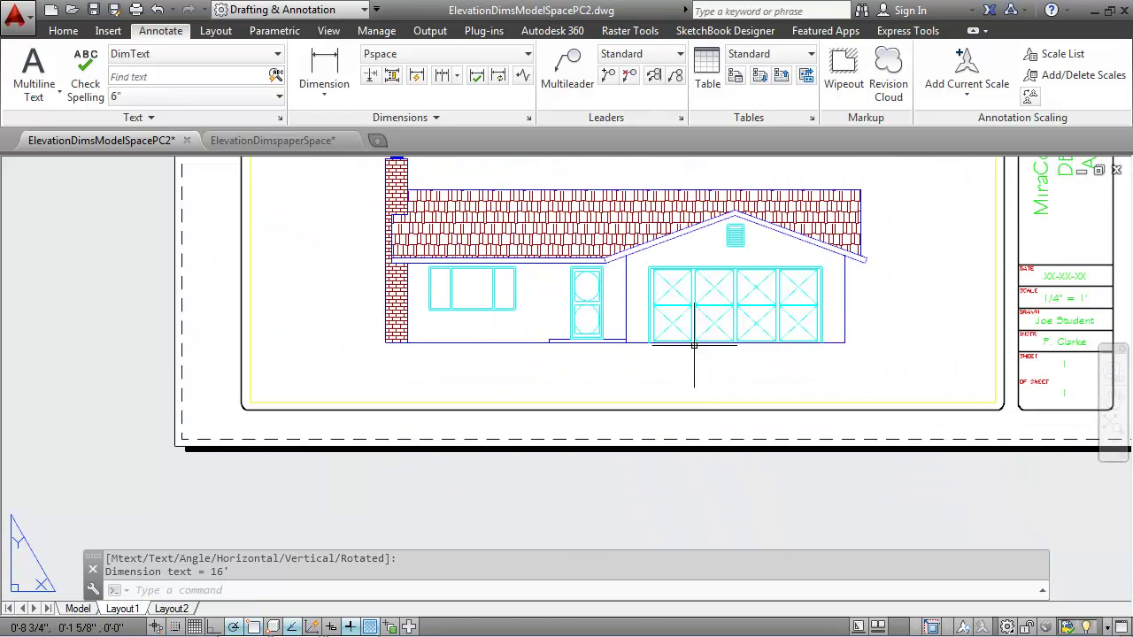
{"action": "middle_click_drag", "start_coordinate": [678, 316], "coordinate": [675, 324]}
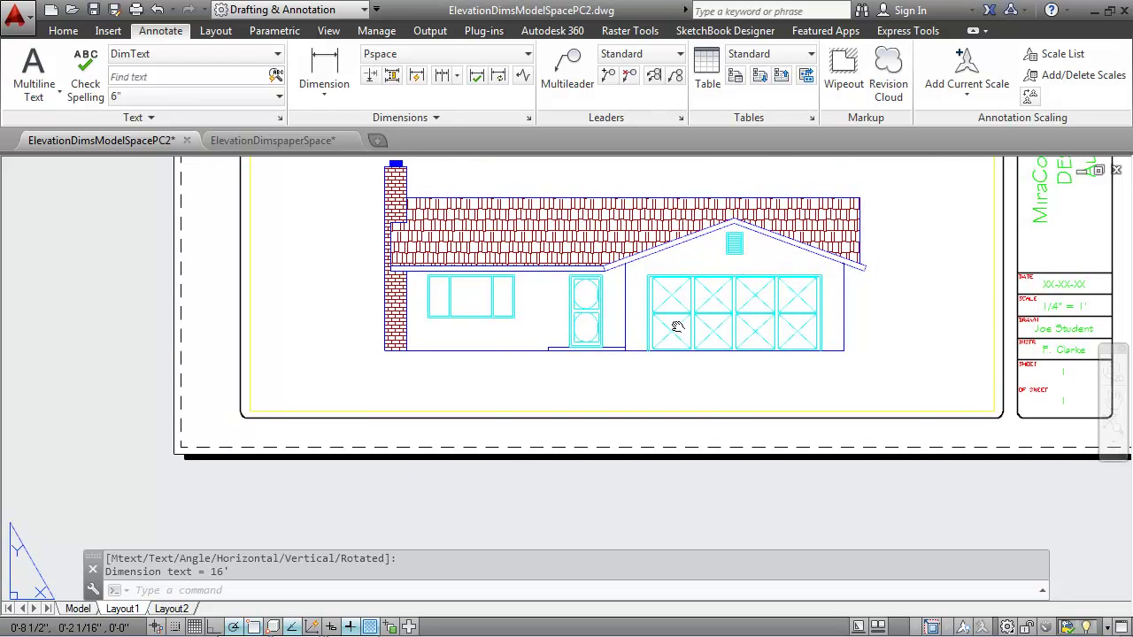
{"action": "left_click", "coordinate": [324, 66]}
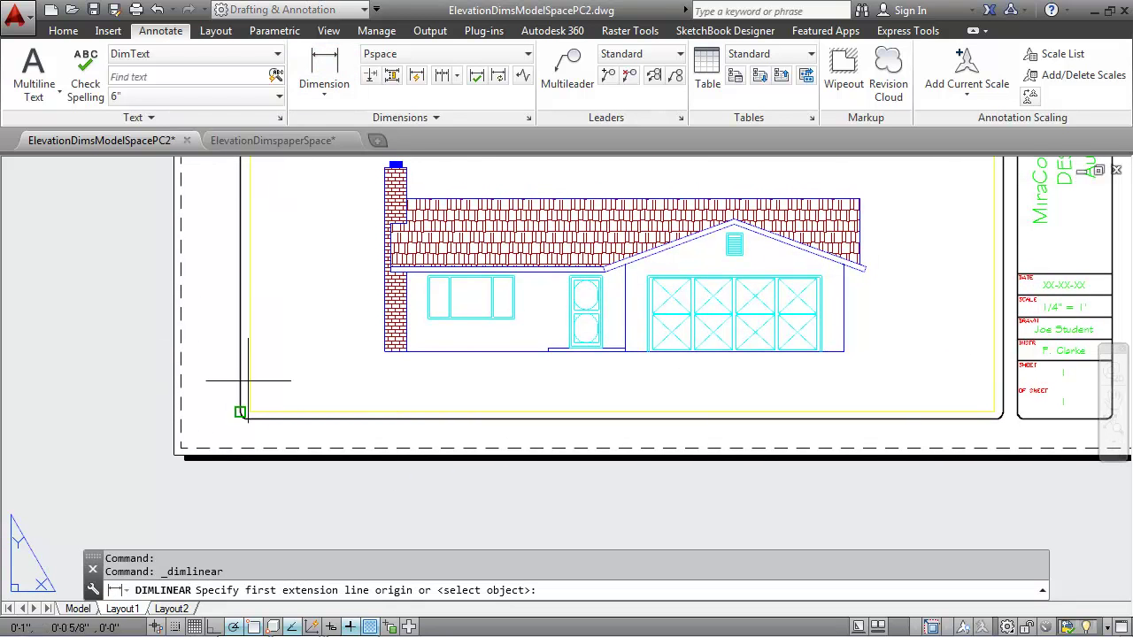
{"action": "left_click", "coordinate": [384, 351]}
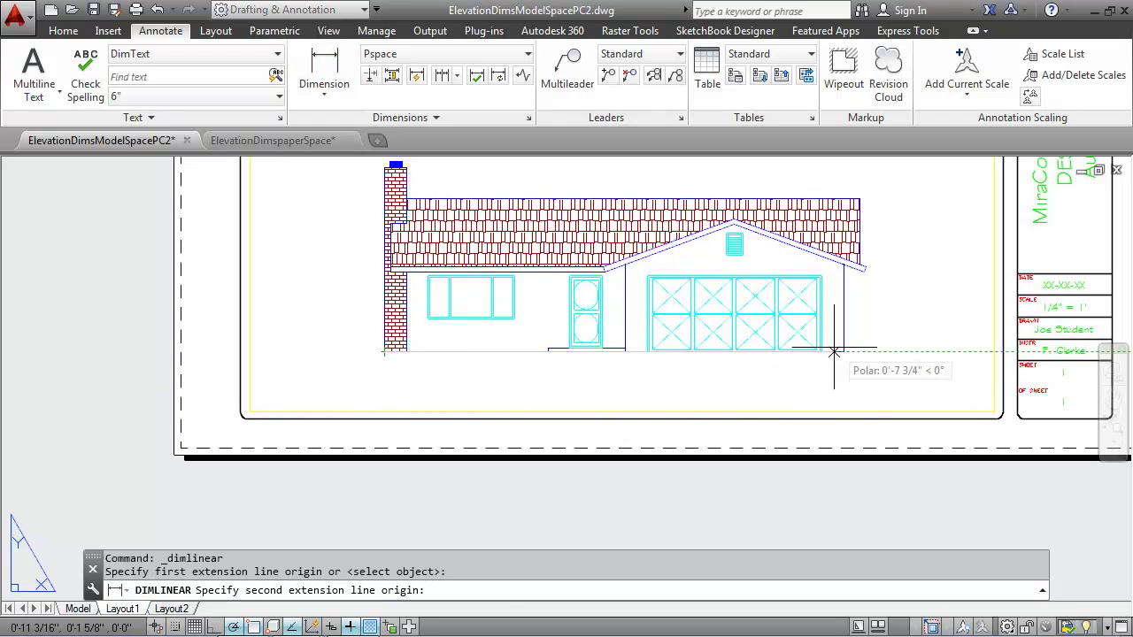
{"action": "left_click", "coordinate": [843, 351]}
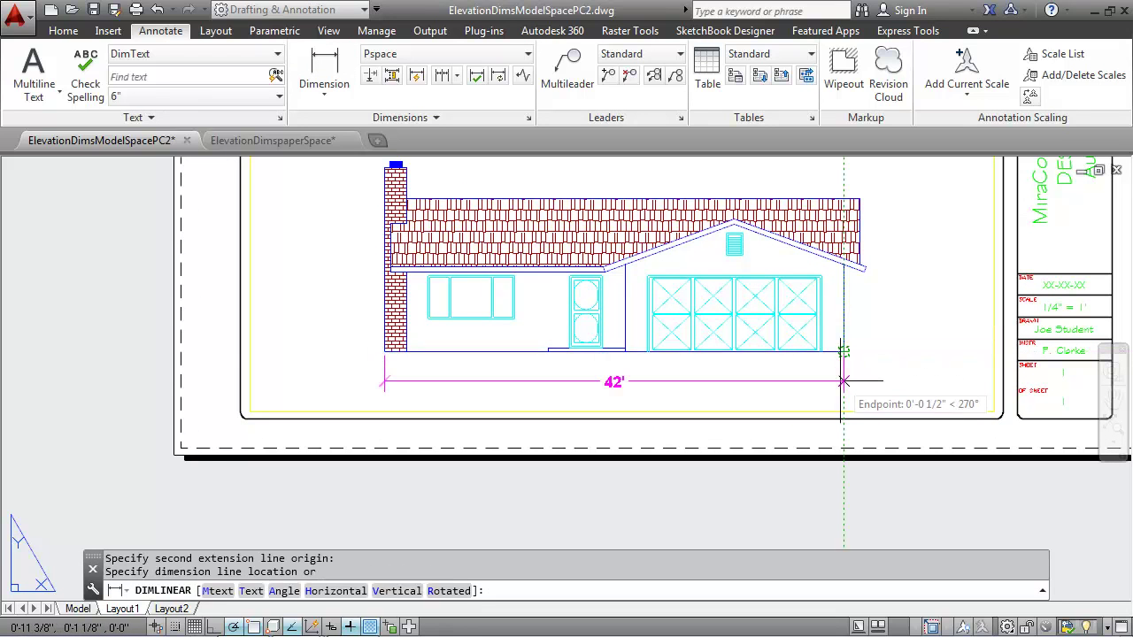
{"action": "left_click", "coordinate": [843, 381]}
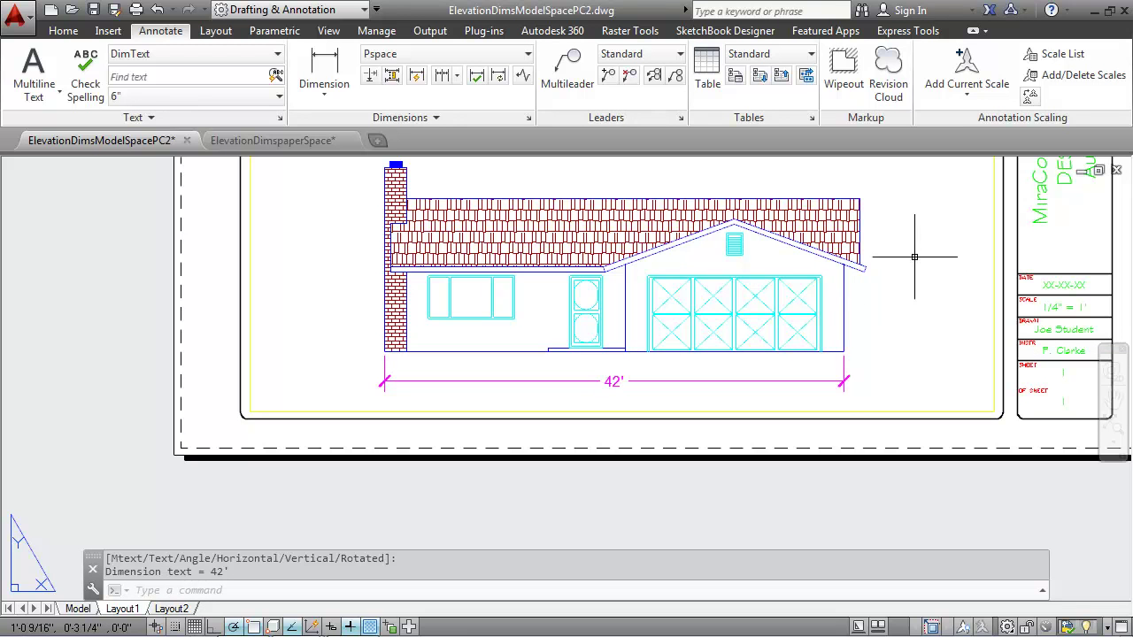
{"action": "scroll", "coordinate": [910, 244], "scroll_direction": "down", "scroll_amount": 2}
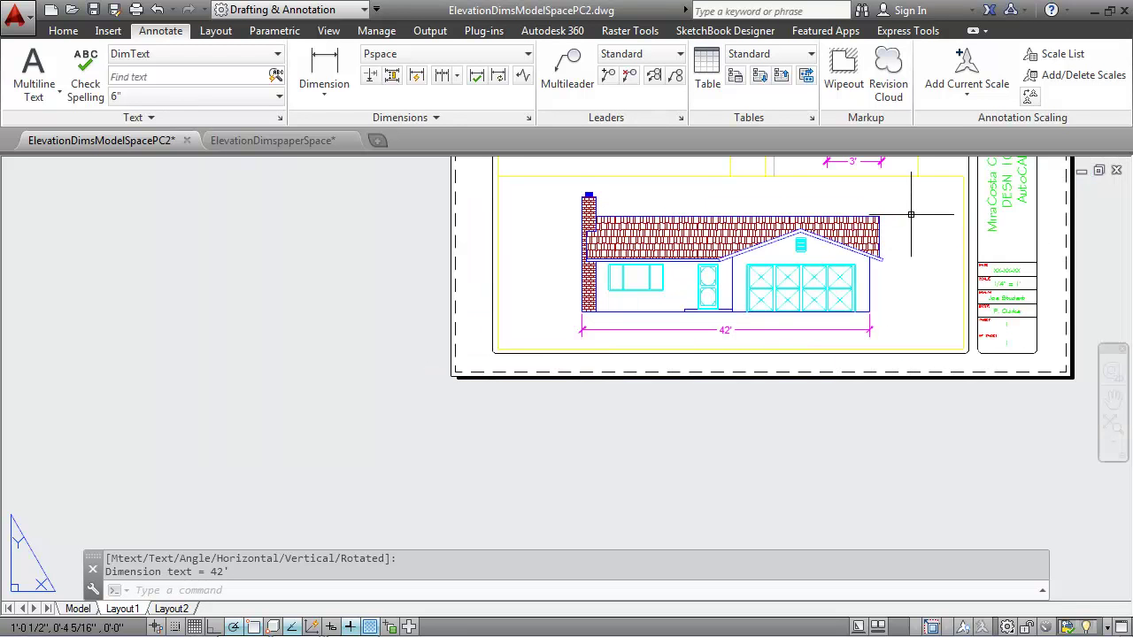
{"action": "mouse_move", "coordinate": [911, 211]}
{"action": "middle_mouse_down"}
{"action": "mouse_move", "coordinate": [832, 354]}
{"action": "mouse_move", "coordinate": [740, 402]}
{"action": "mouse_move", "coordinate": [725, 389]}
{"action": "middle_mouse_up"}
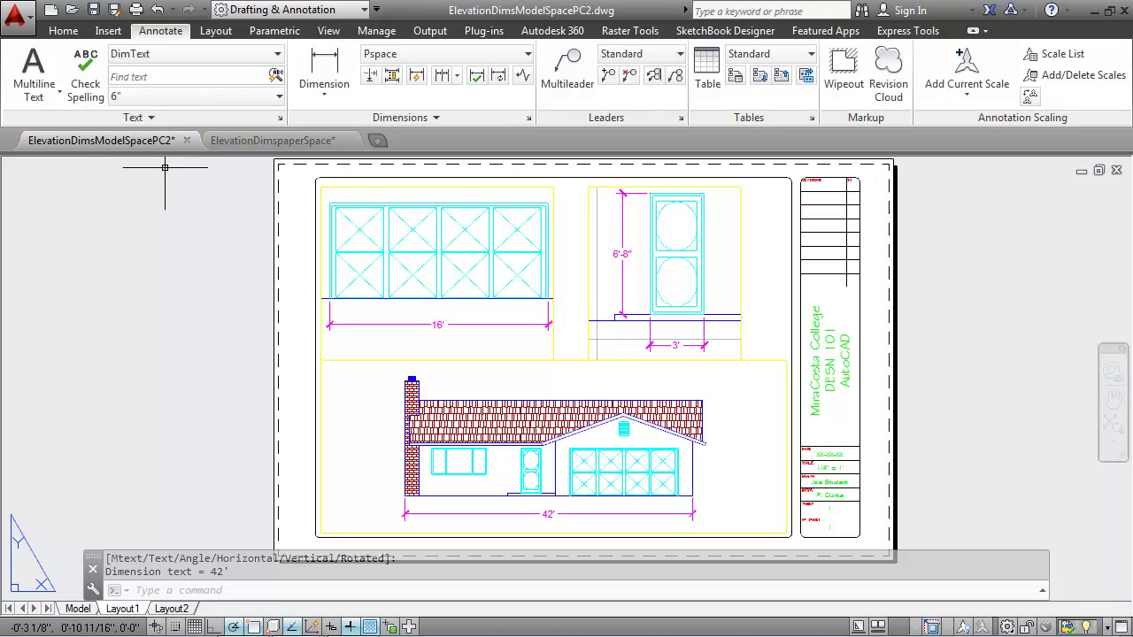
Step: On the Home tab, enter 'layers' at the command line to call up the Layer command
{"action": "left_click", "coordinate": [65, 31]}
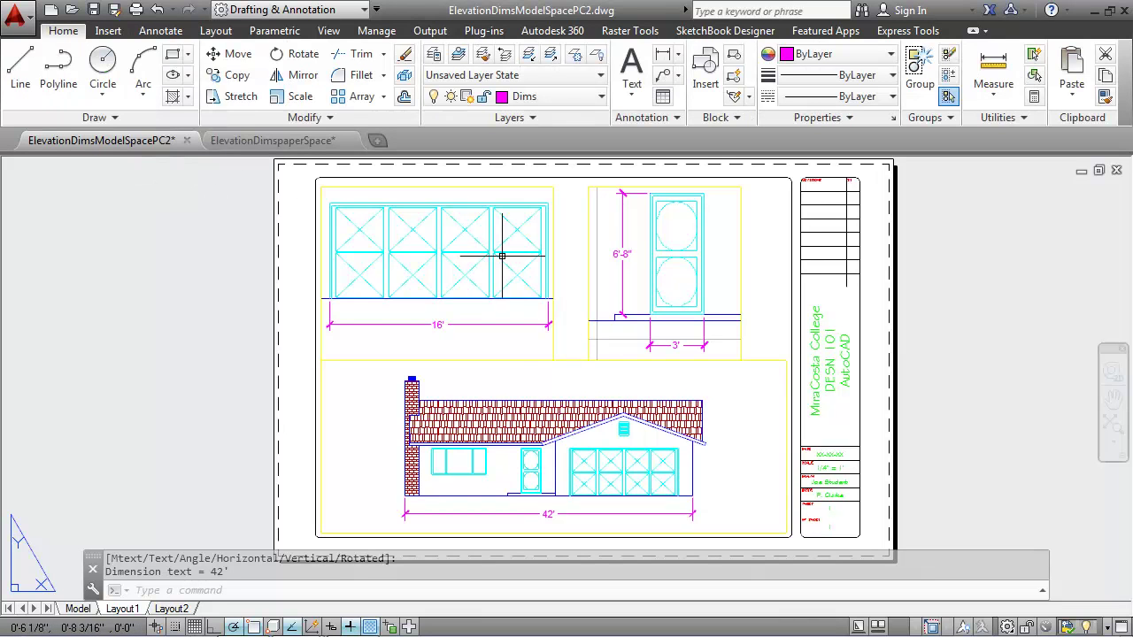
{"action": "type", "text": "l"}
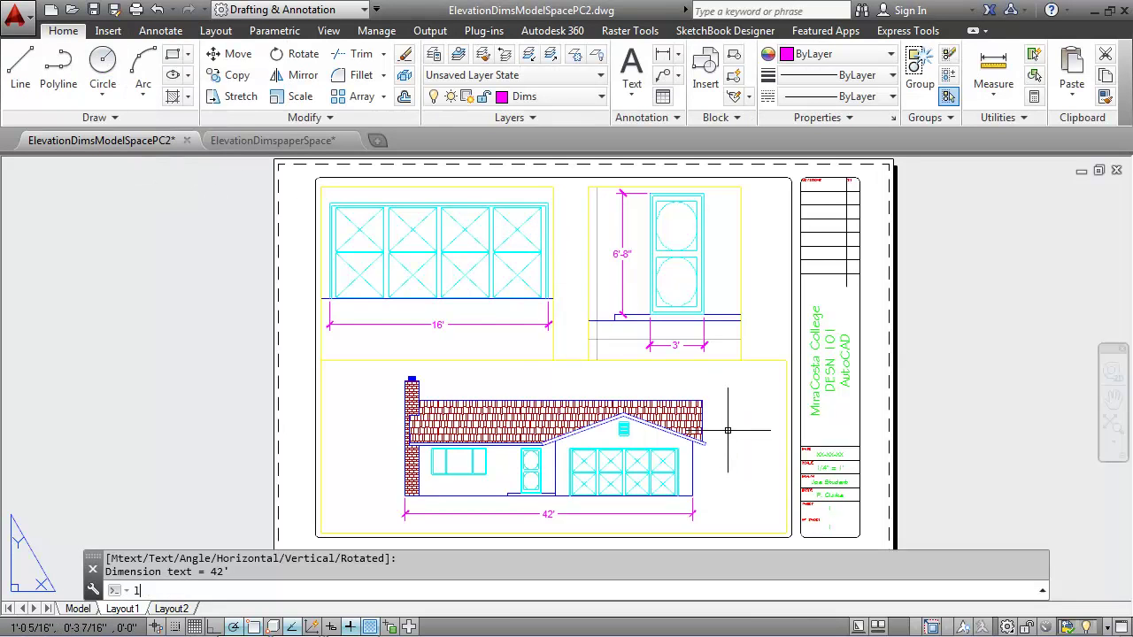
{"action": "type", "text": "ayers"}
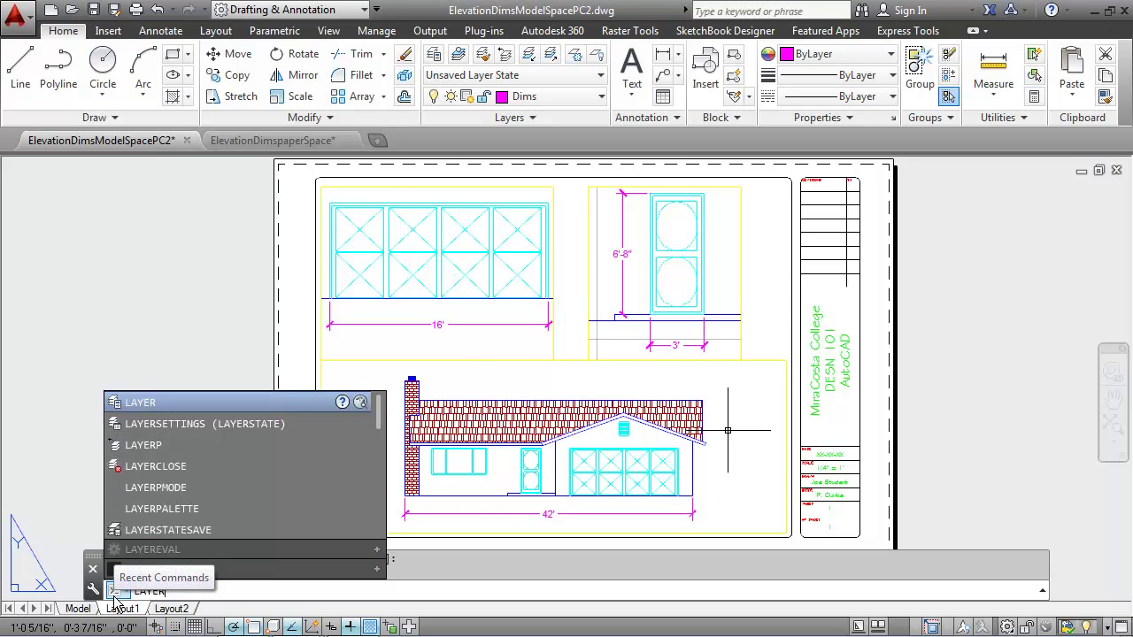
Step: Make the Vports layer non-plotting in the Layer Properties Manager, then close it
{"action": "key", "text": "Return"}
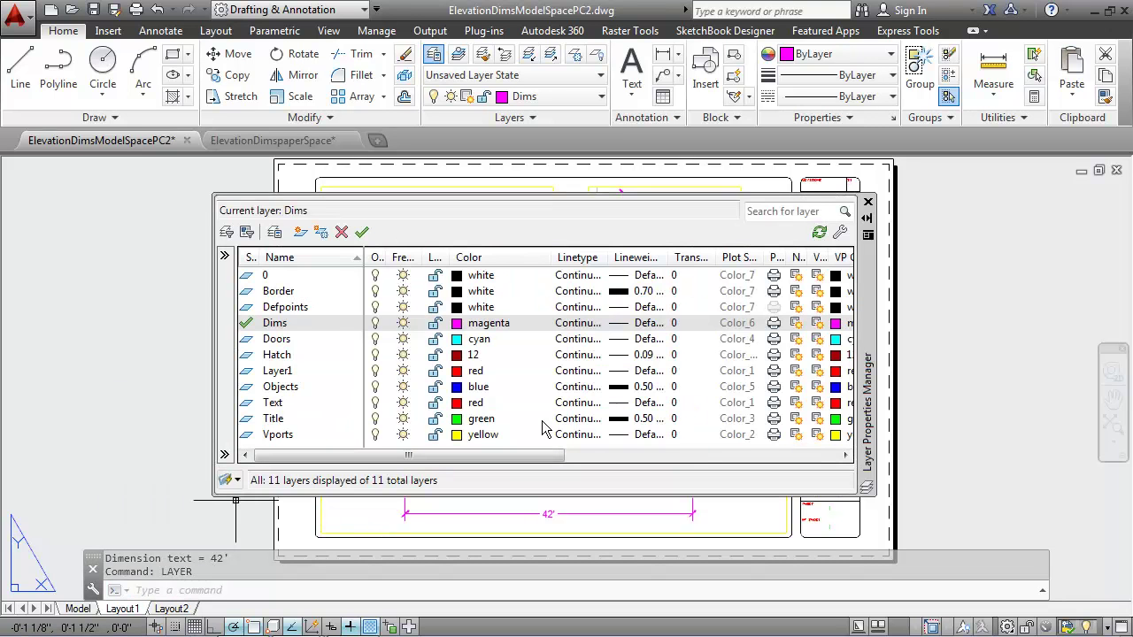
{"action": "left_click_drag", "start_coordinate": [500, 466], "coordinate": [674, 464]}
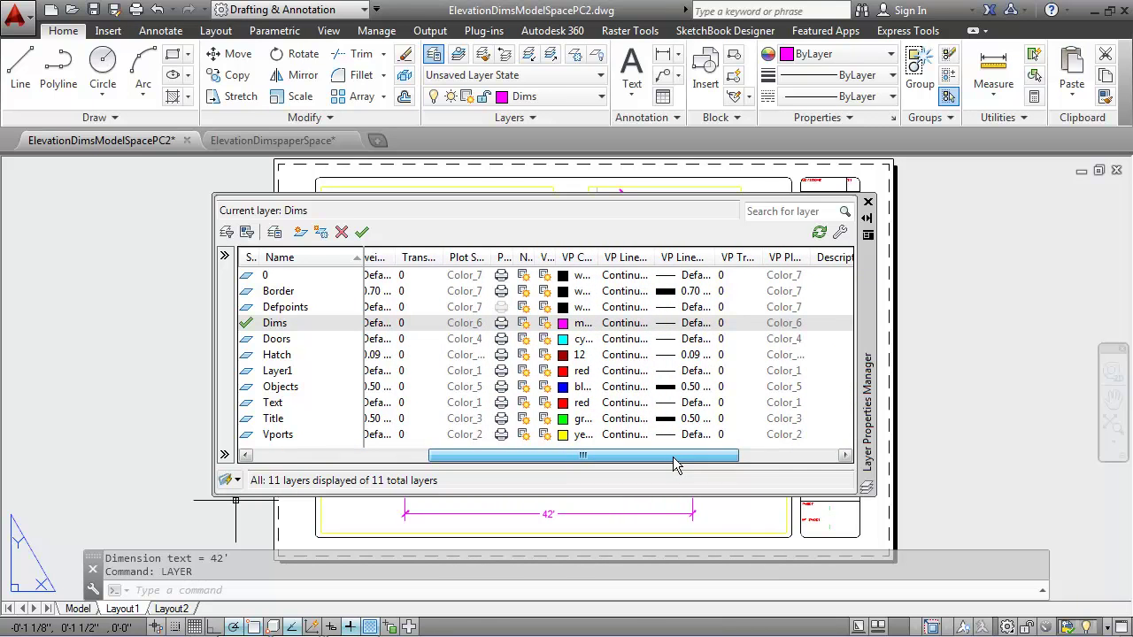
{"action": "left_click", "coordinate": [503, 437]}
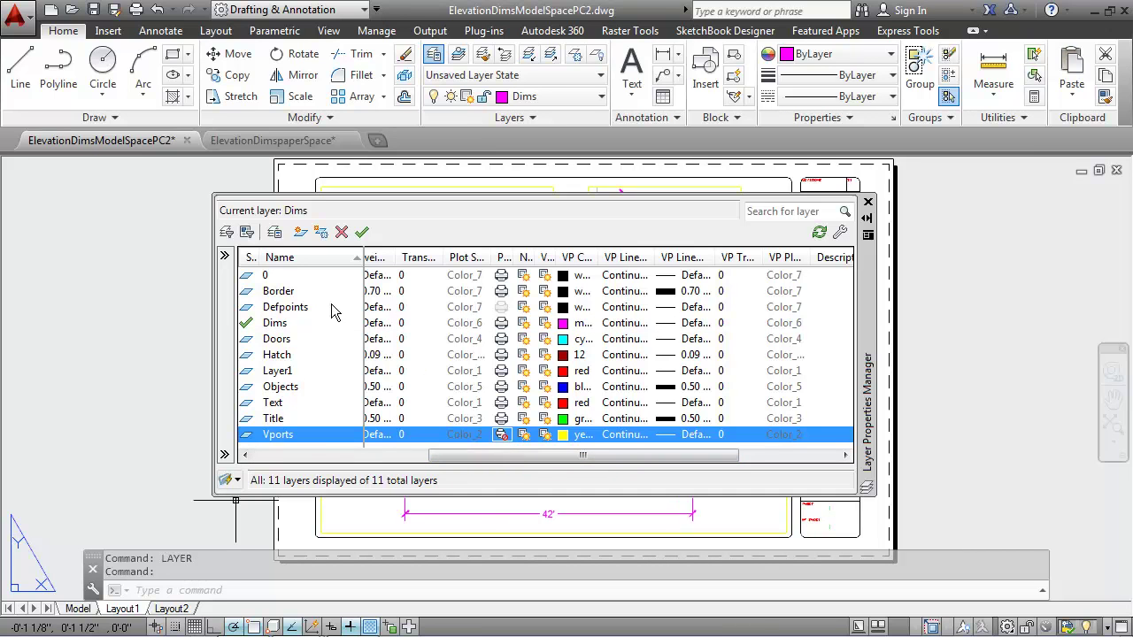
{"action": "left_click", "coordinate": [868, 204]}
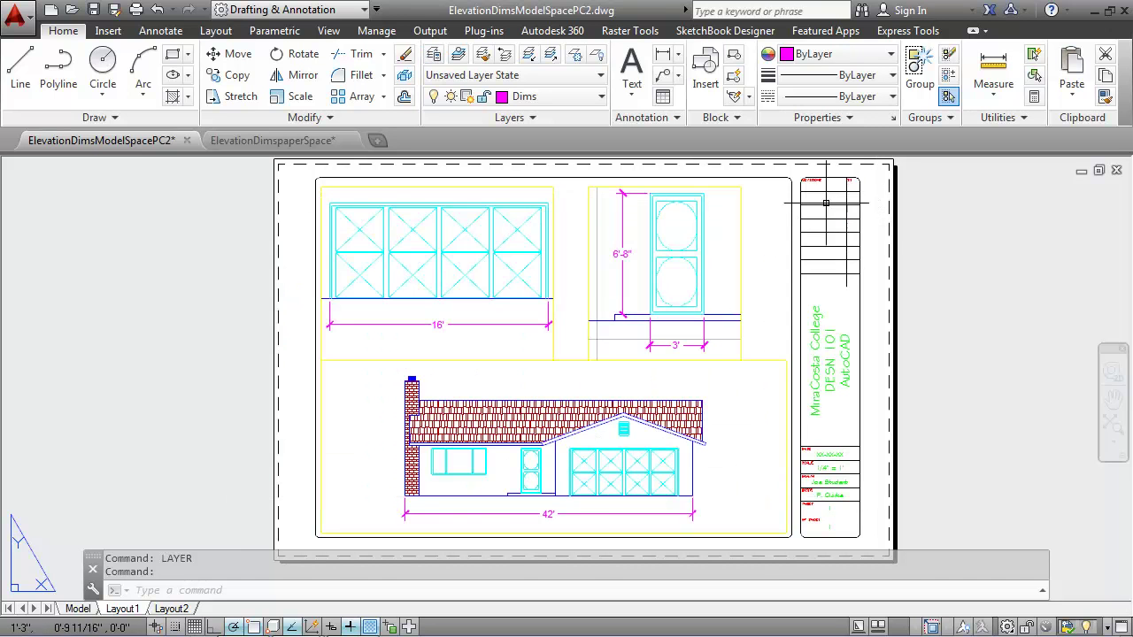
Step: Preview the Layout1 plot to Adobe PDF on 11 x 17 paper
{"action": "left_click", "coordinate": [135, 8]}
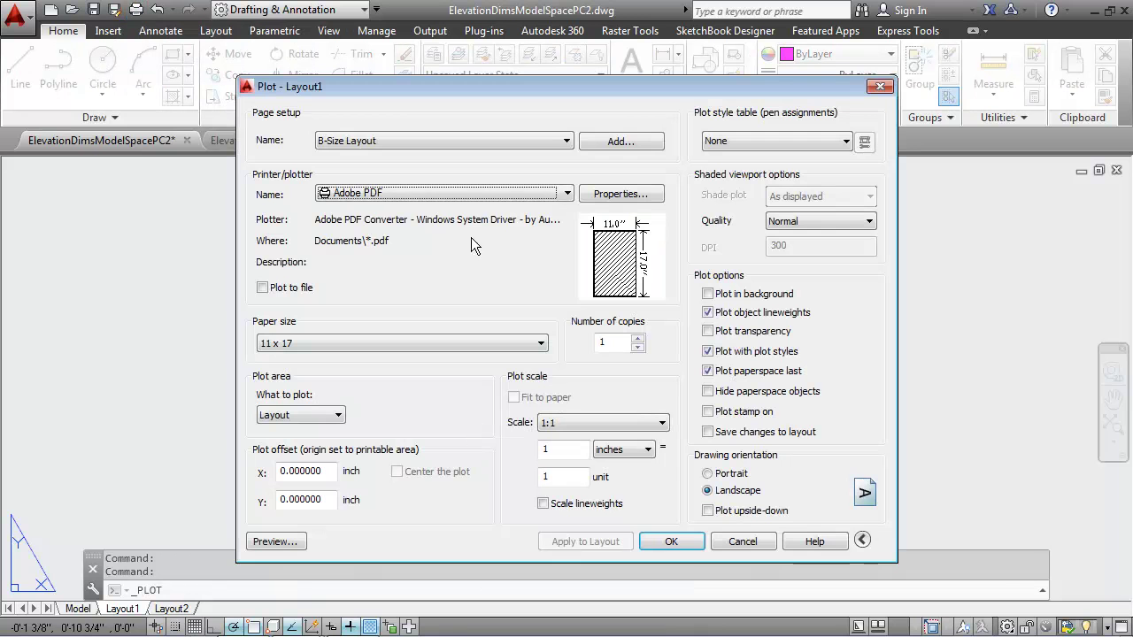
{"action": "left_click", "coordinate": [276, 542]}
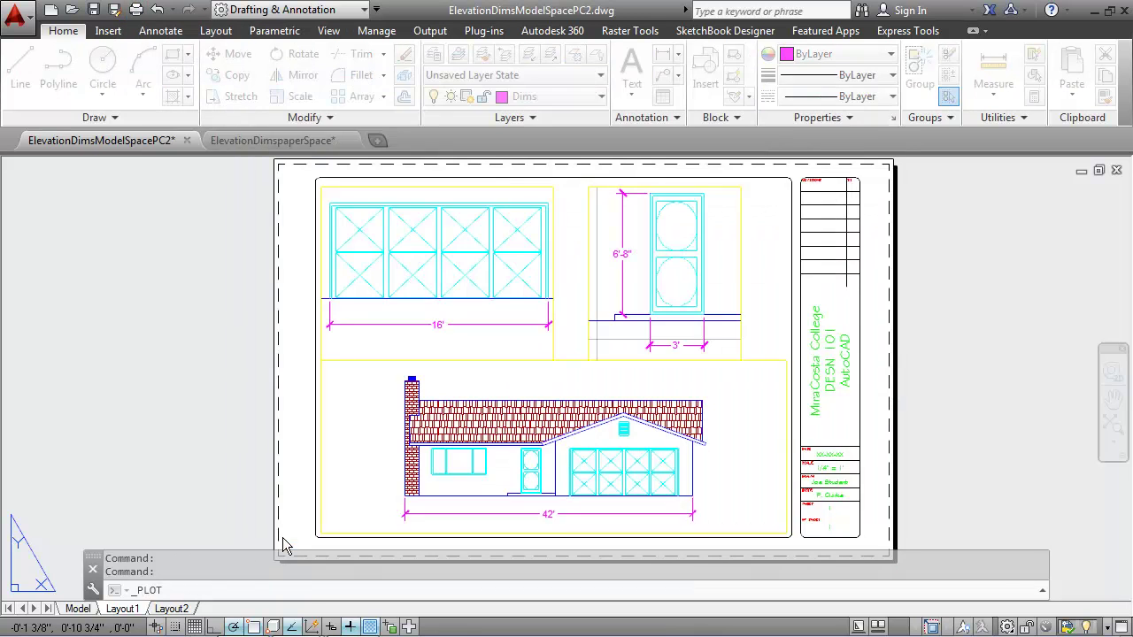